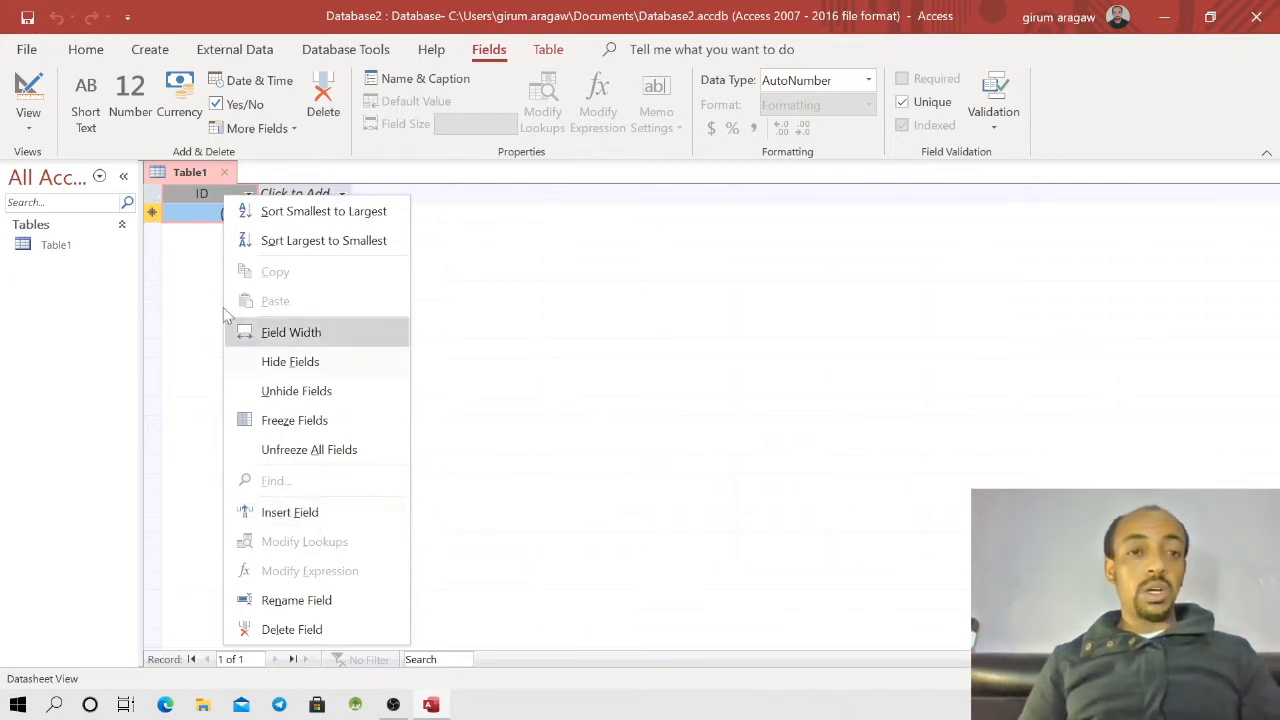
Step: Add a Short Text field named Fname after the ID field in the table
{"action": "left_click", "coordinate": [196, 189]}
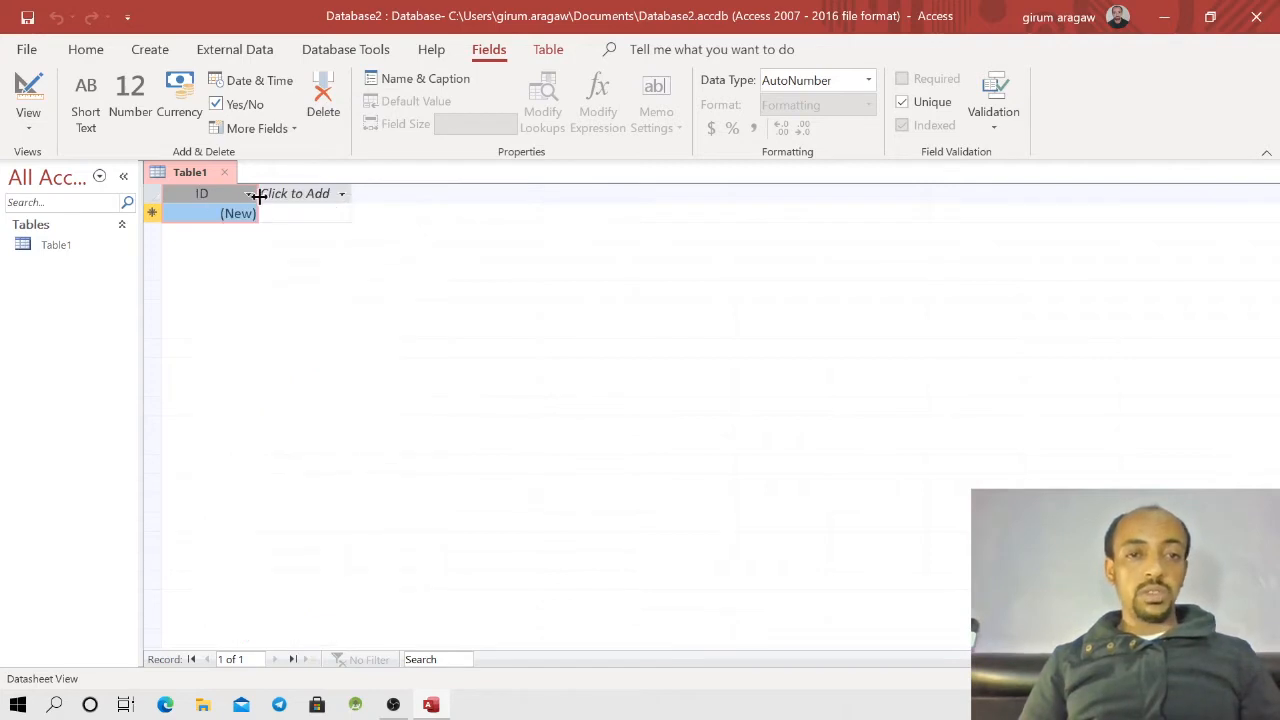
{"action": "left_click", "coordinate": [333, 195]}
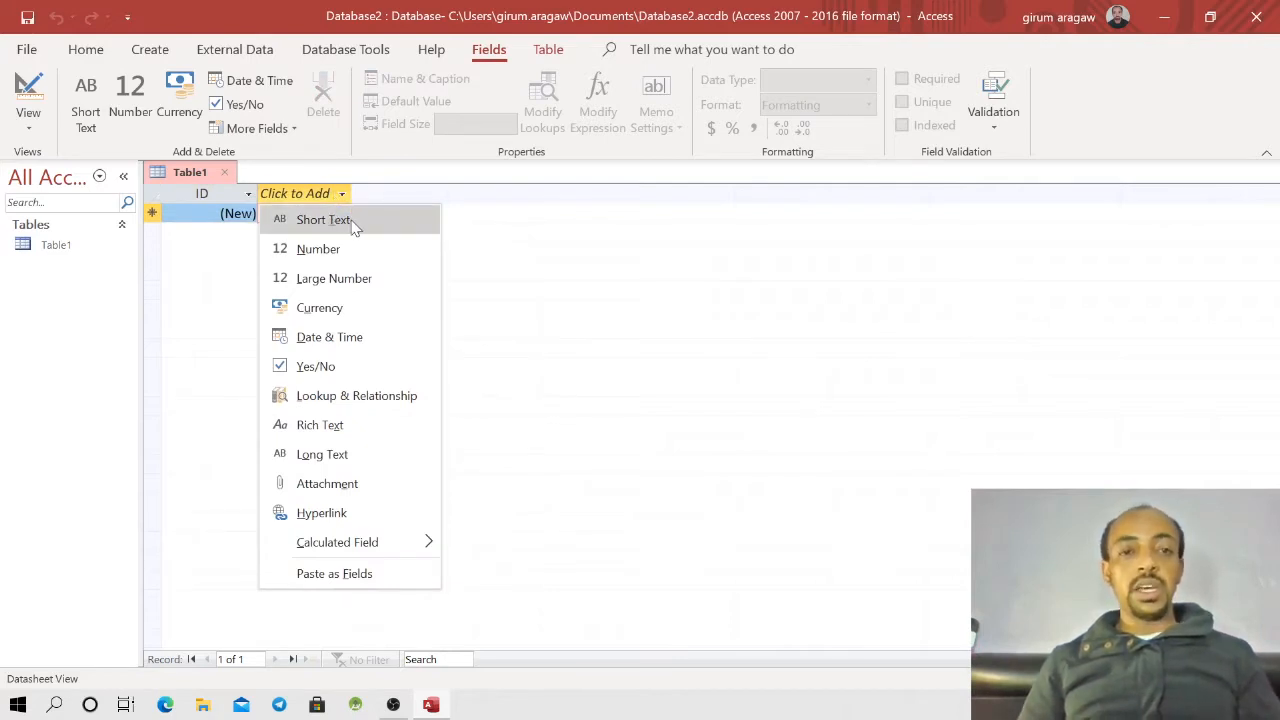
{"action": "left_click", "coordinate": [352, 219]}
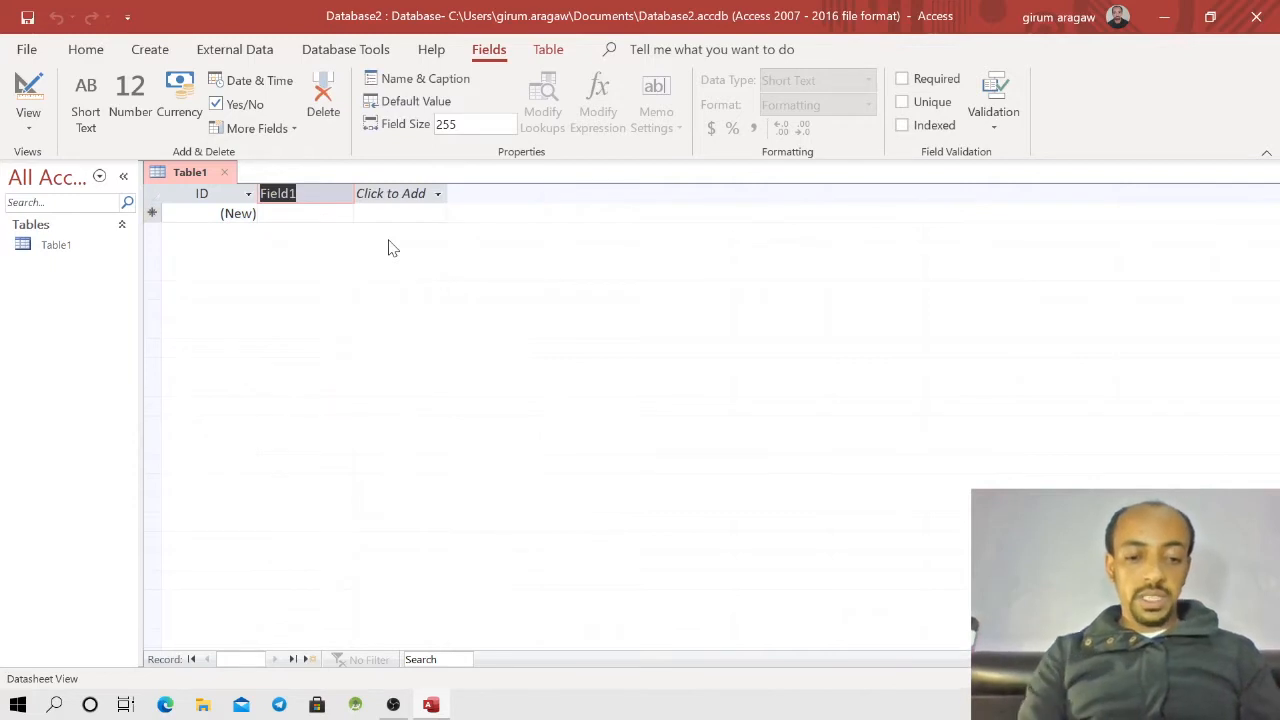
{"action": "type", "text": "Fname"}
{"action": "key", "text": "BackSpace"}
{"action": "key", "text": "BackSpace"}
{"action": "type", "text": "me"}
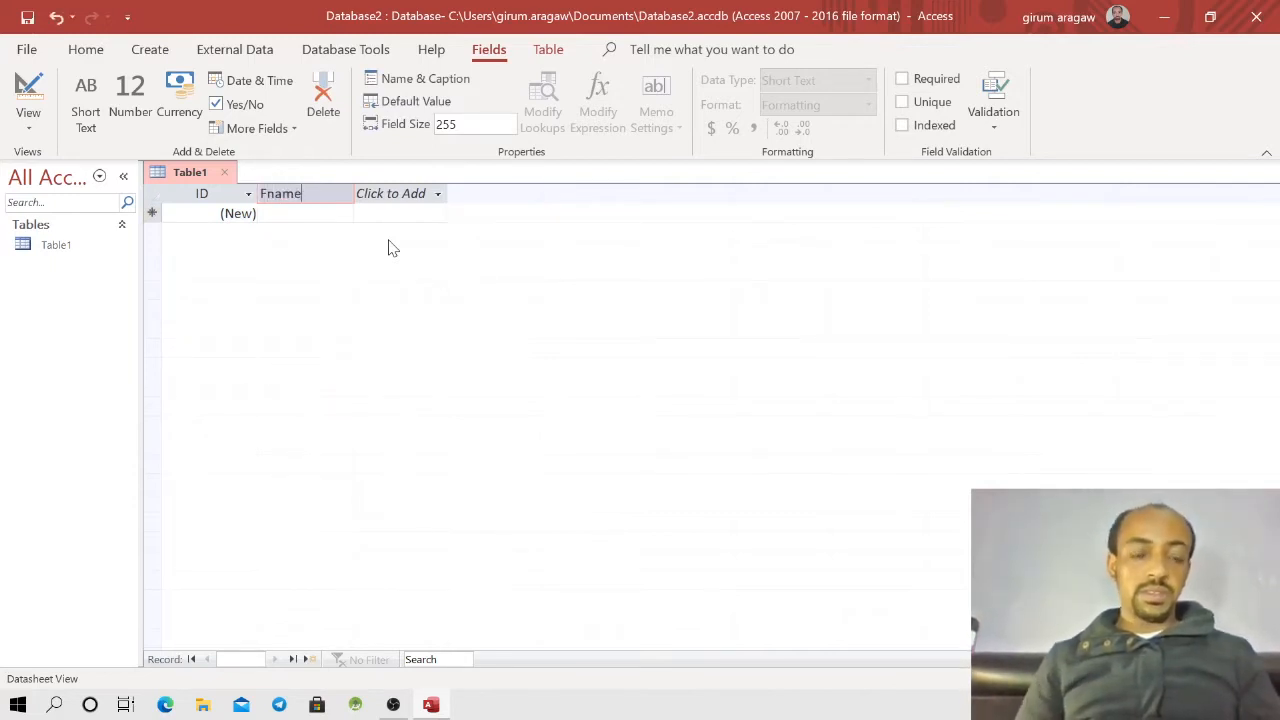
{"action": "key", "text": "Return"}
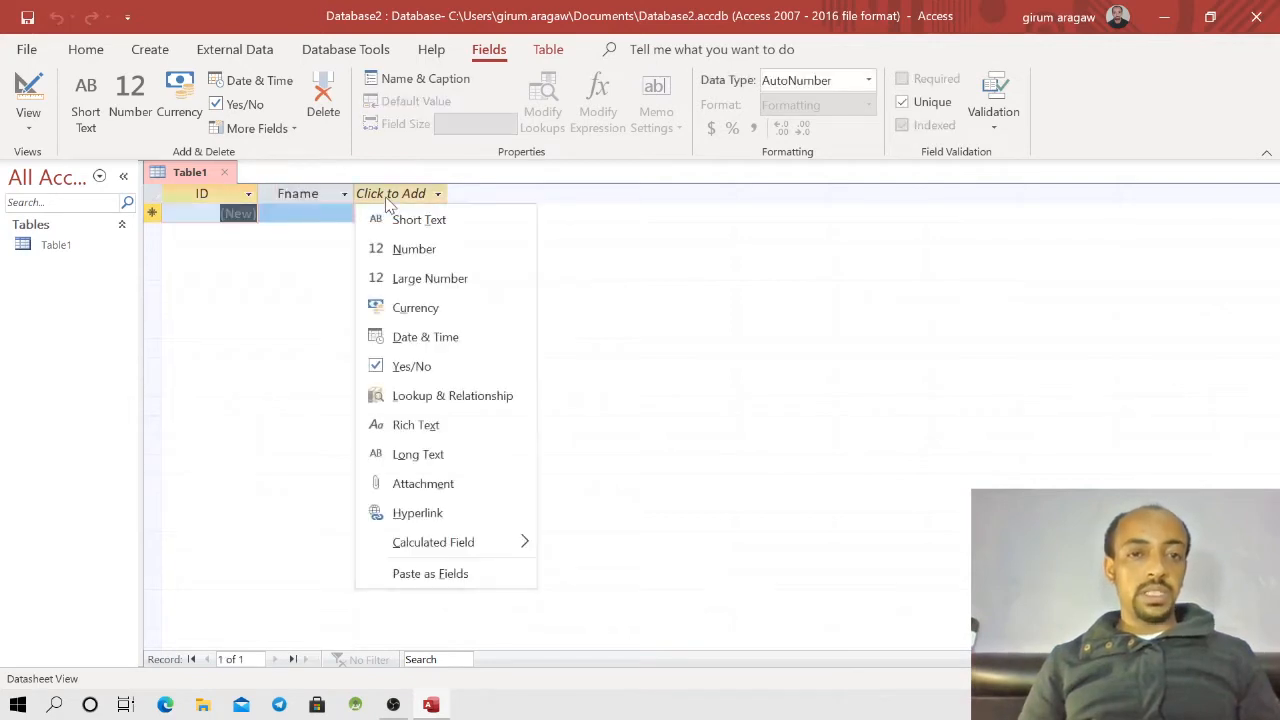
Step: Add a Short Text field after Fname and name it LName
{"action": "key", "text": "Escape"}
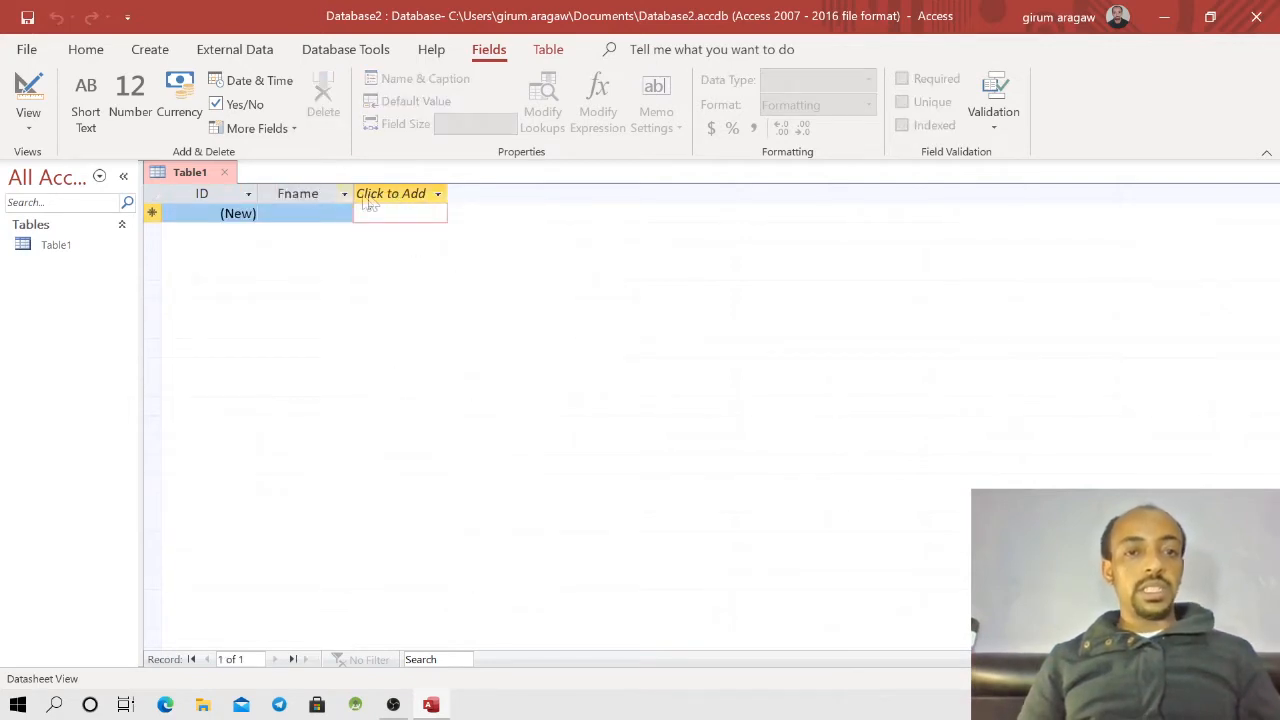
{"action": "left_click", "coordinate": [434, 195]}
{"action": "left_click", "coordinate": [426, 222]}
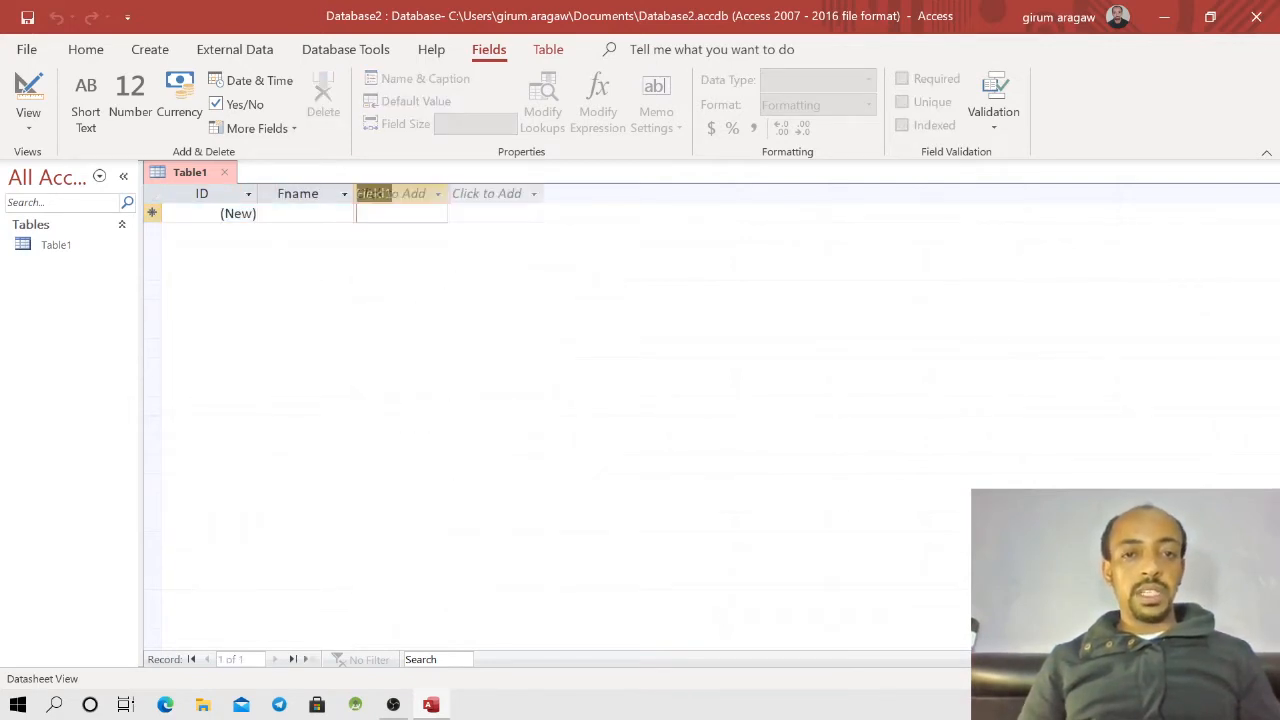
{"action": "type", "text": "Name"}
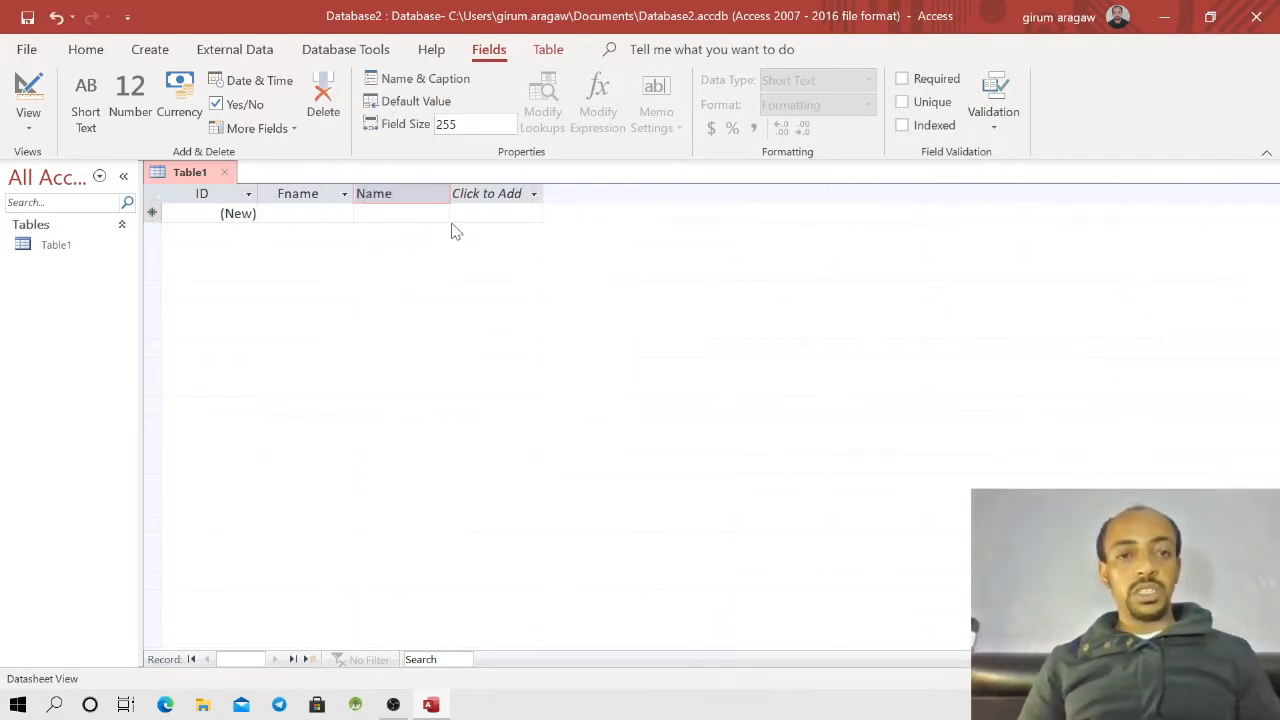
{"action": "key", "text": "Return"}
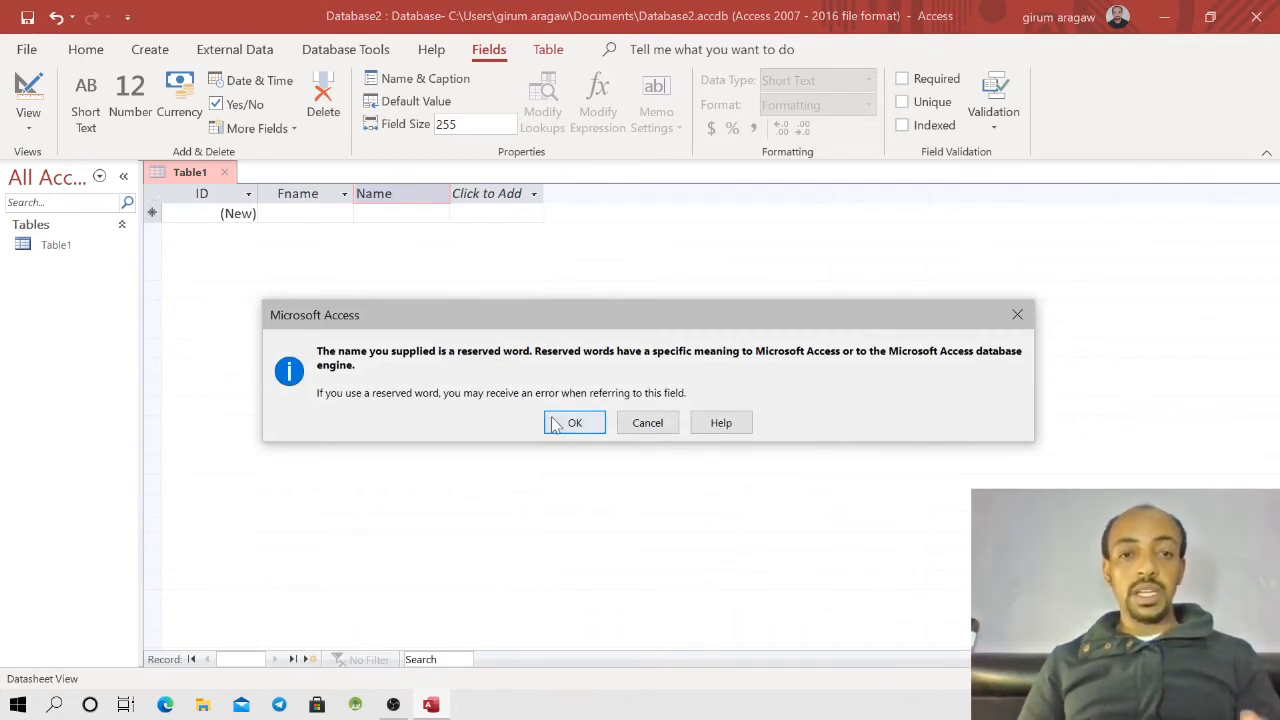
{"action": "left_click", "coordinate": [648, 423]}
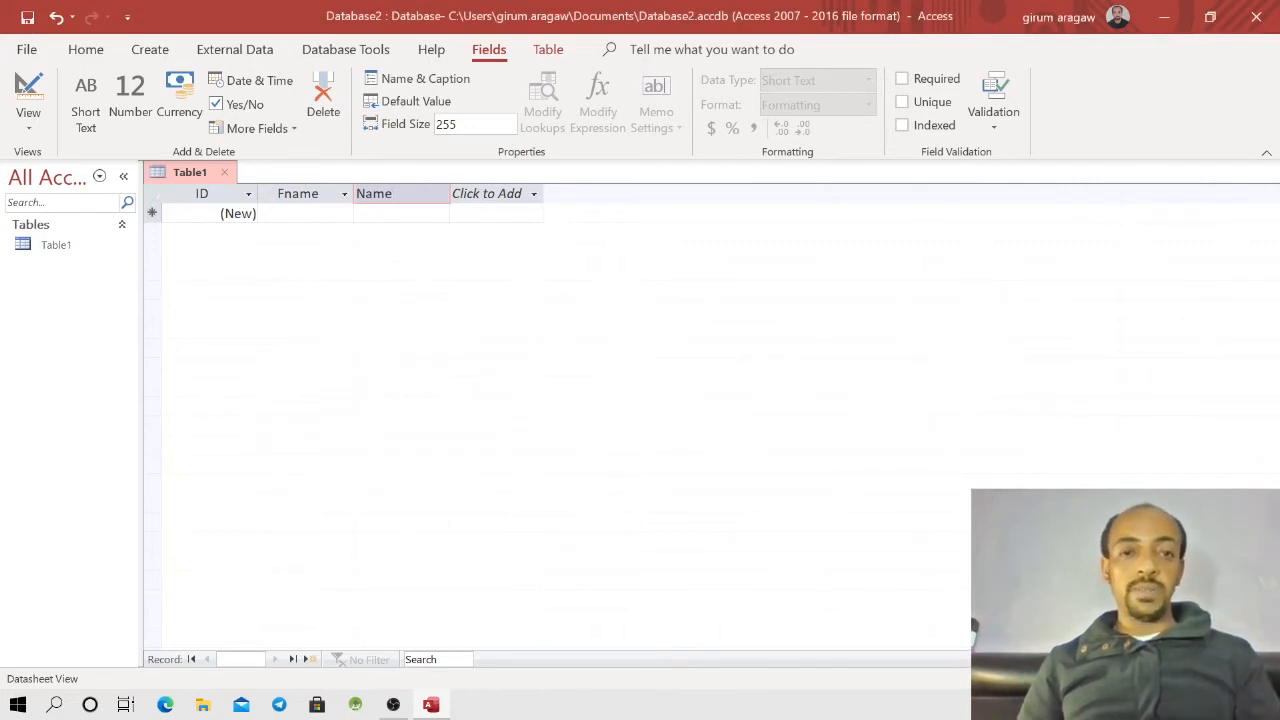
{"action": "key", "text": "Home"}
{"action": "type", "text": "L"}
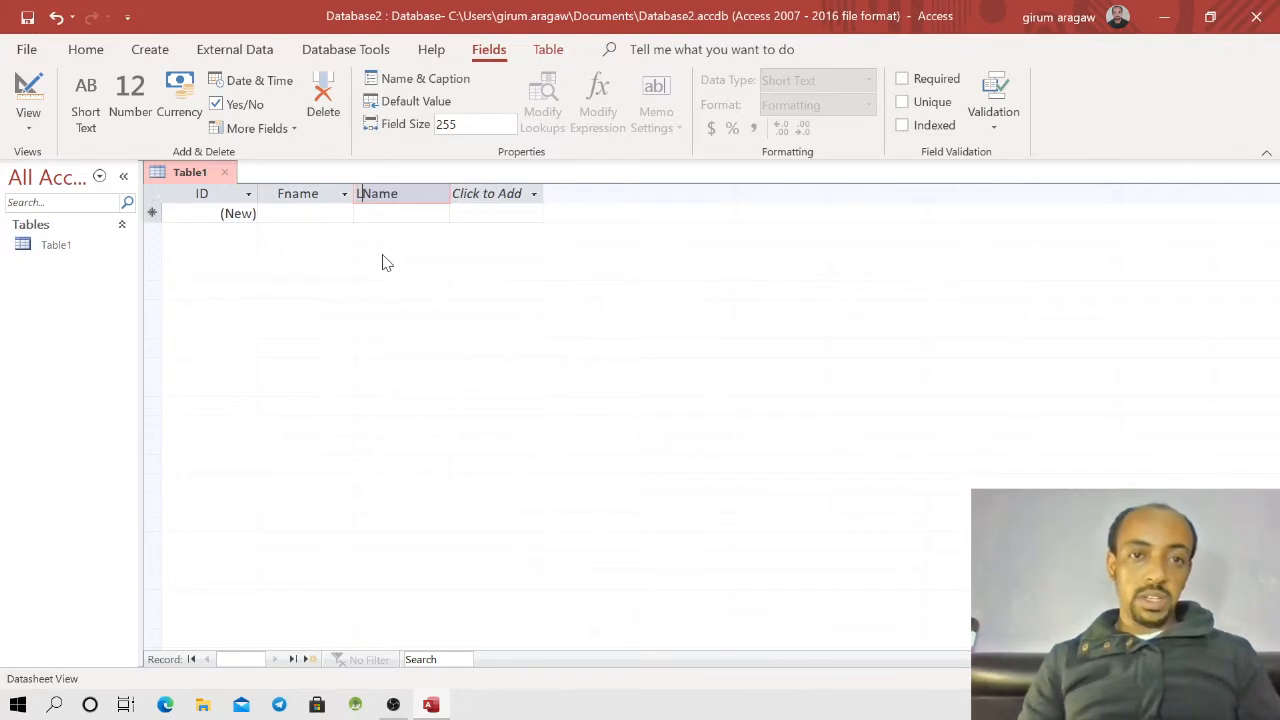
Step: Add a Number field named Age and a Short Text field named Sex after LName
{"action": "left_click", "coordinate": [516, 193]}
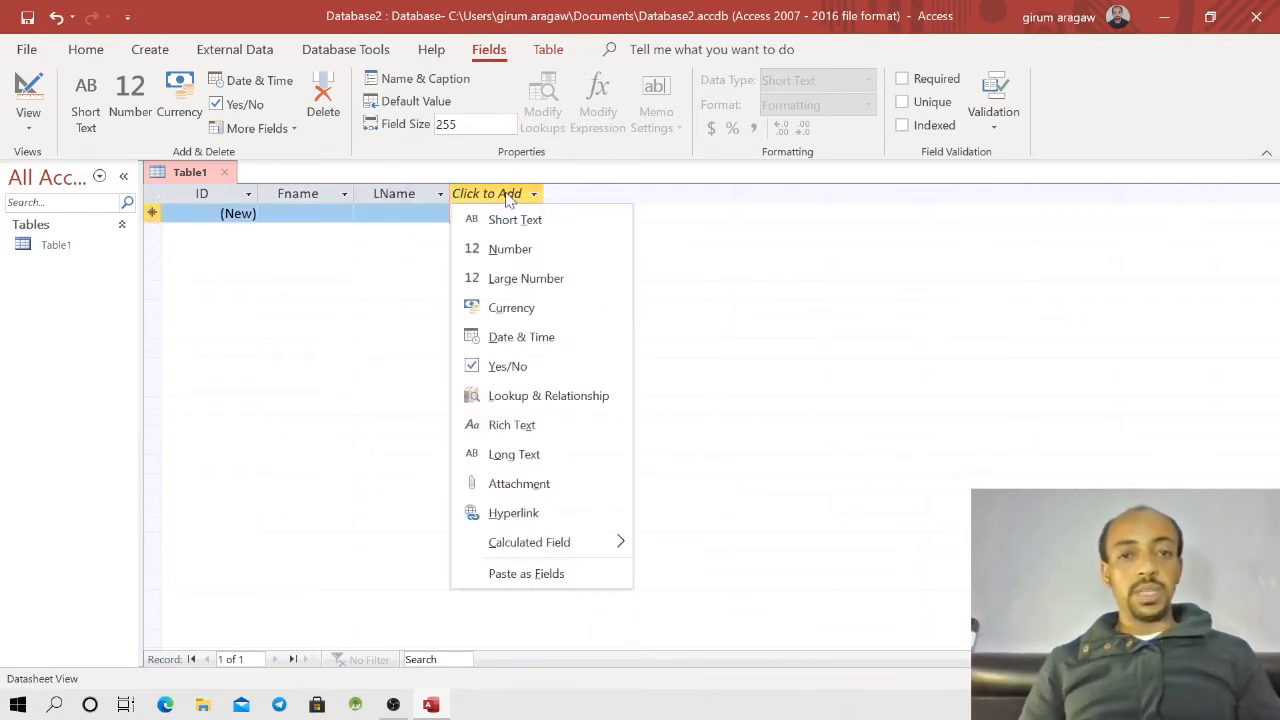
{"action": "left_click", "coordinate": [522, 255]}
{"action": "type", "text": "Age"}
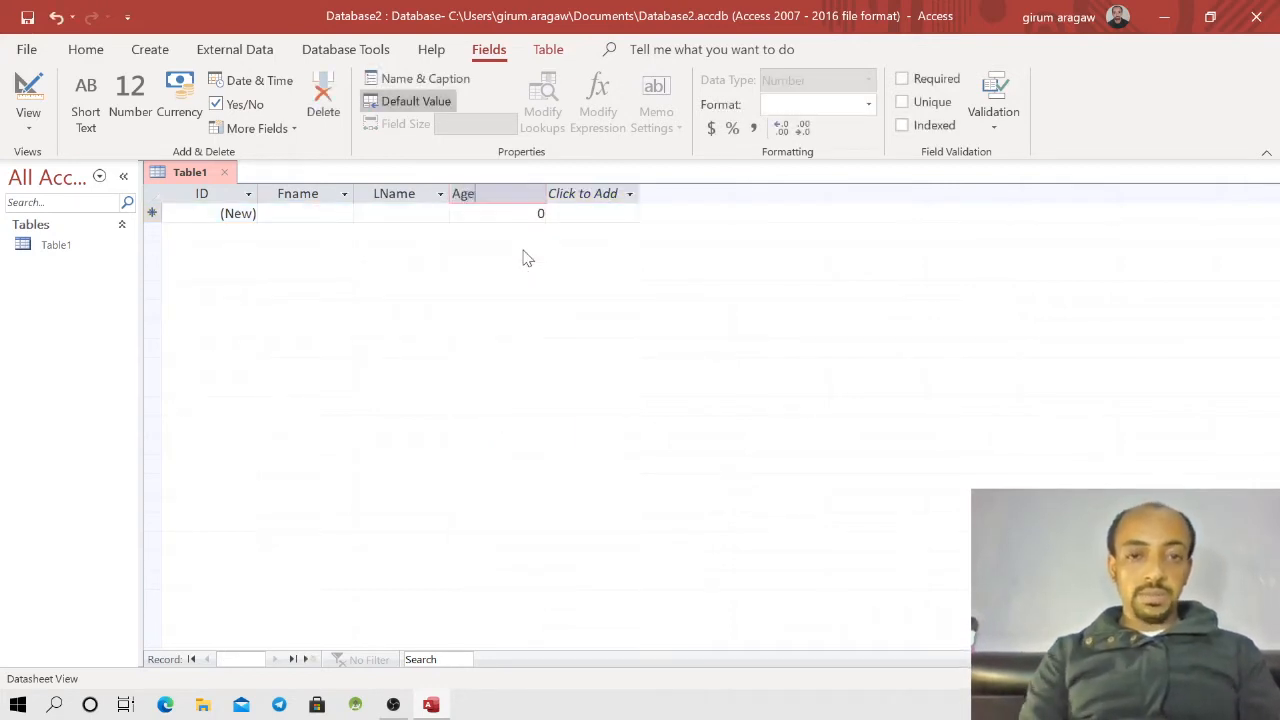
{"action": "left_click", "coordinate": [597, 195]}
{"action": "left_click", "coordinate": [600, 217]}
{"action": "type", "text": "Sex"}
Step: Add a Date & Time field named Birthdate after the Sex field
{"action": "left_click", "coordinate": [711, 196]}
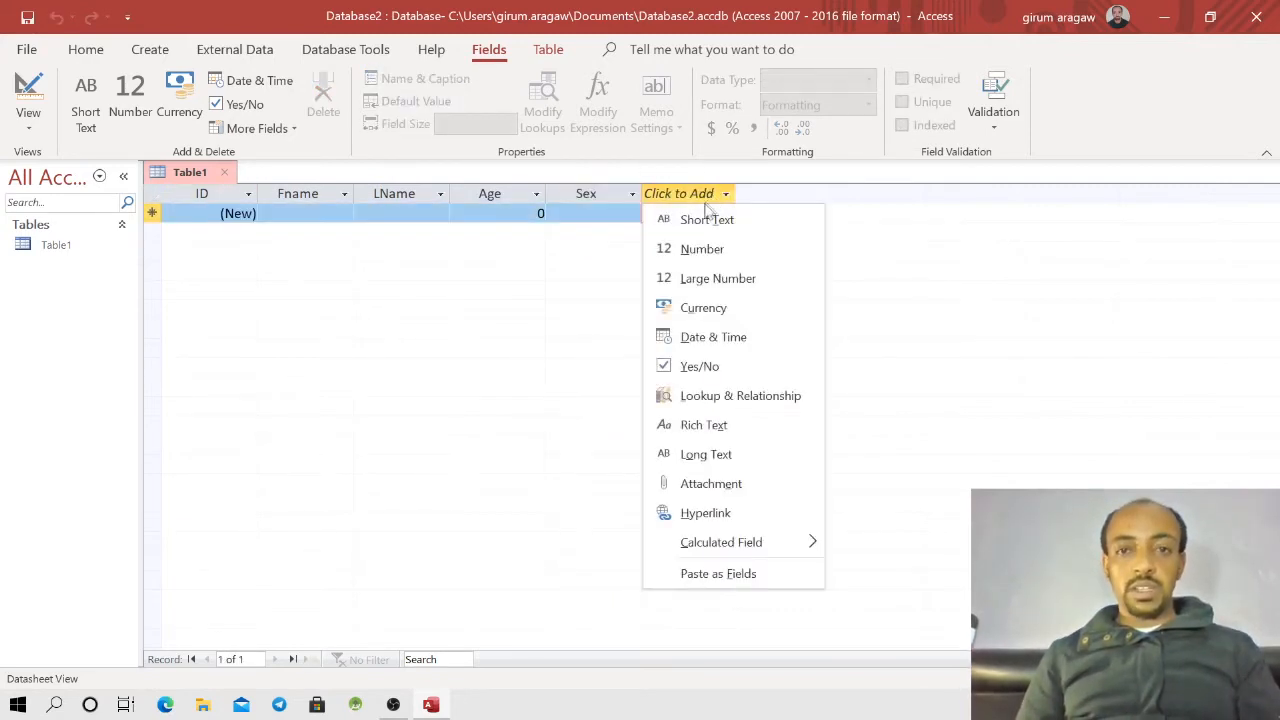
{"action": "left_click", "coordinate": [697, 337]}
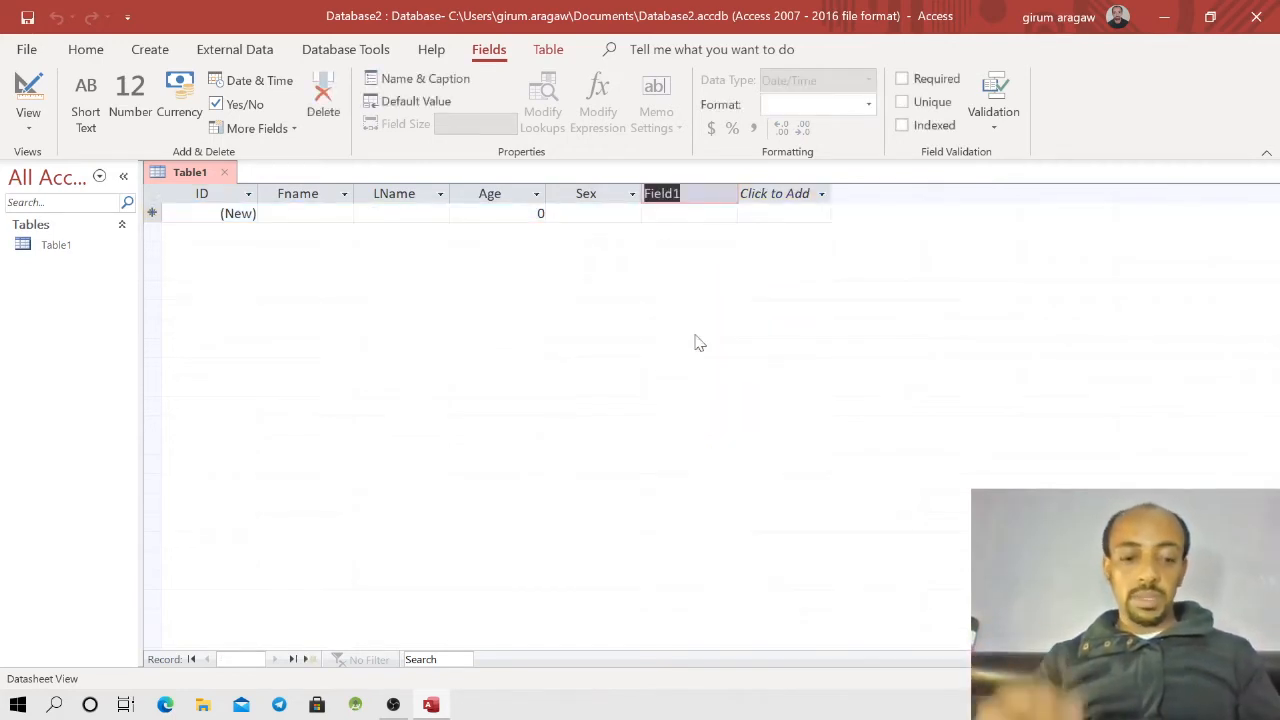
{"action": "type", "text": "Birth"}
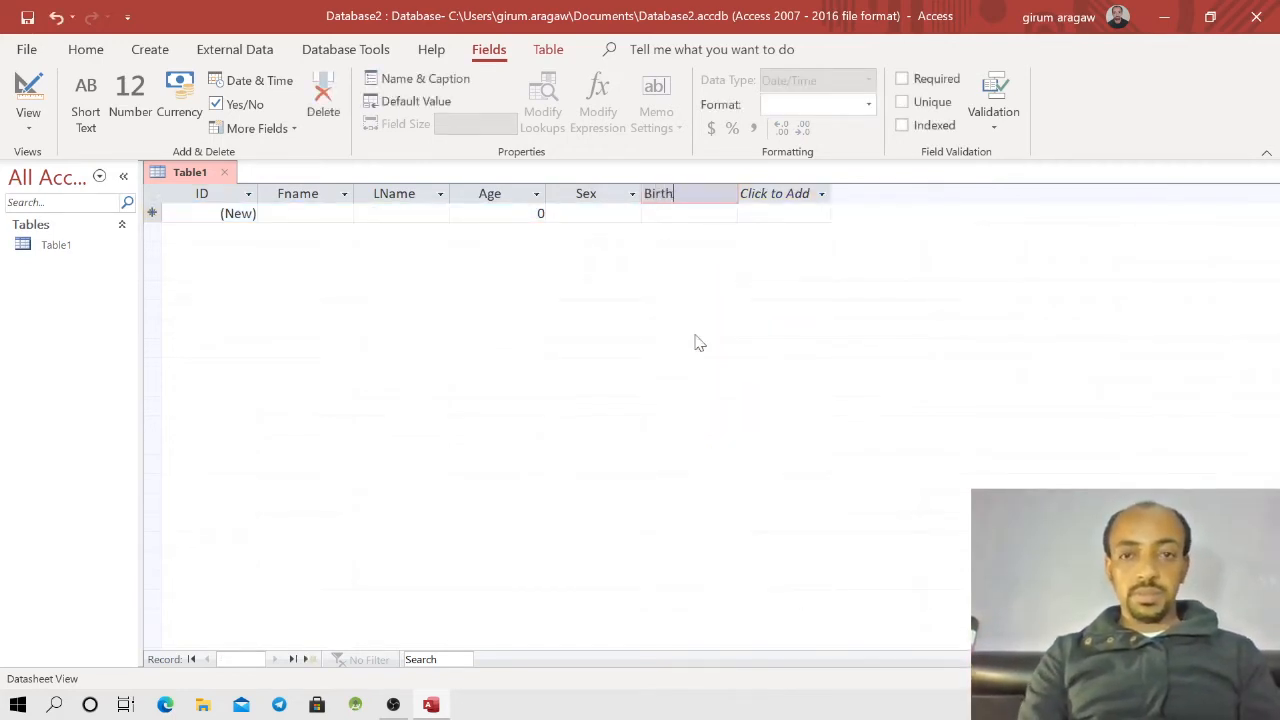
{"action": "type", "text": "date"}
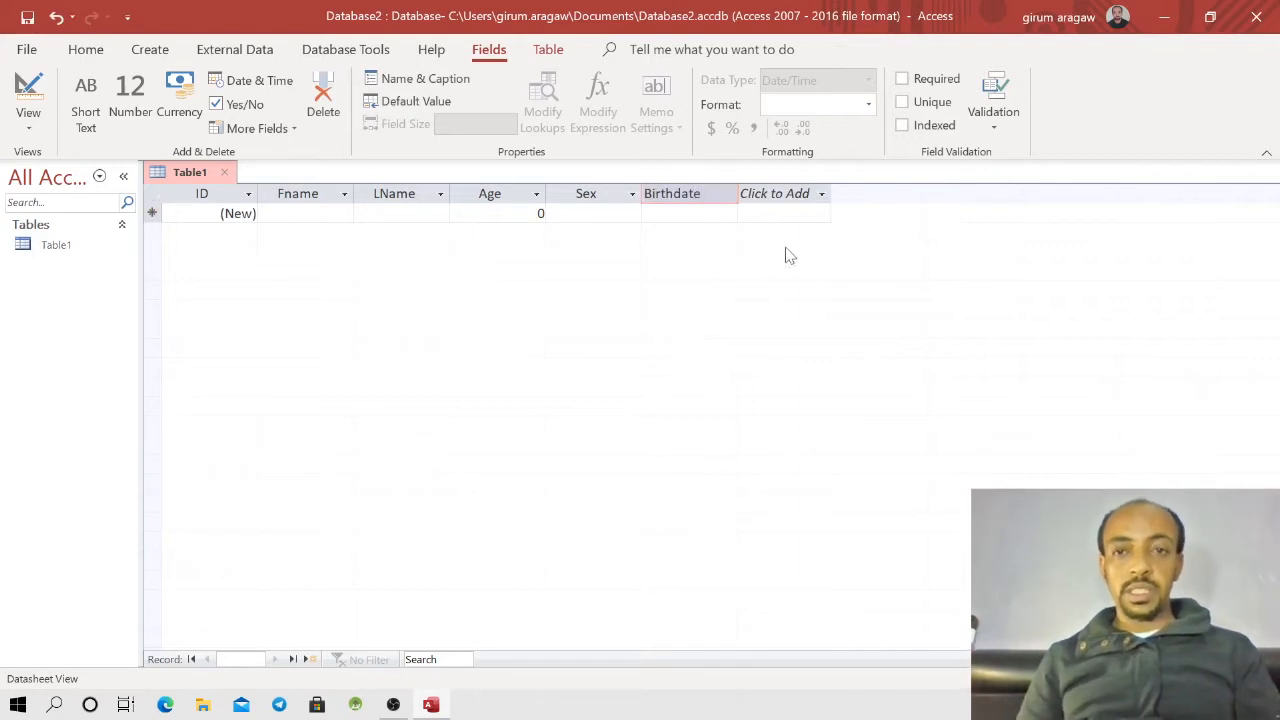
{"action": "key", "text": "Return"}
Step: Add an Attachment field after Birthdate and select its column
{"action": "left_click", "coordinate": [787, 199]}
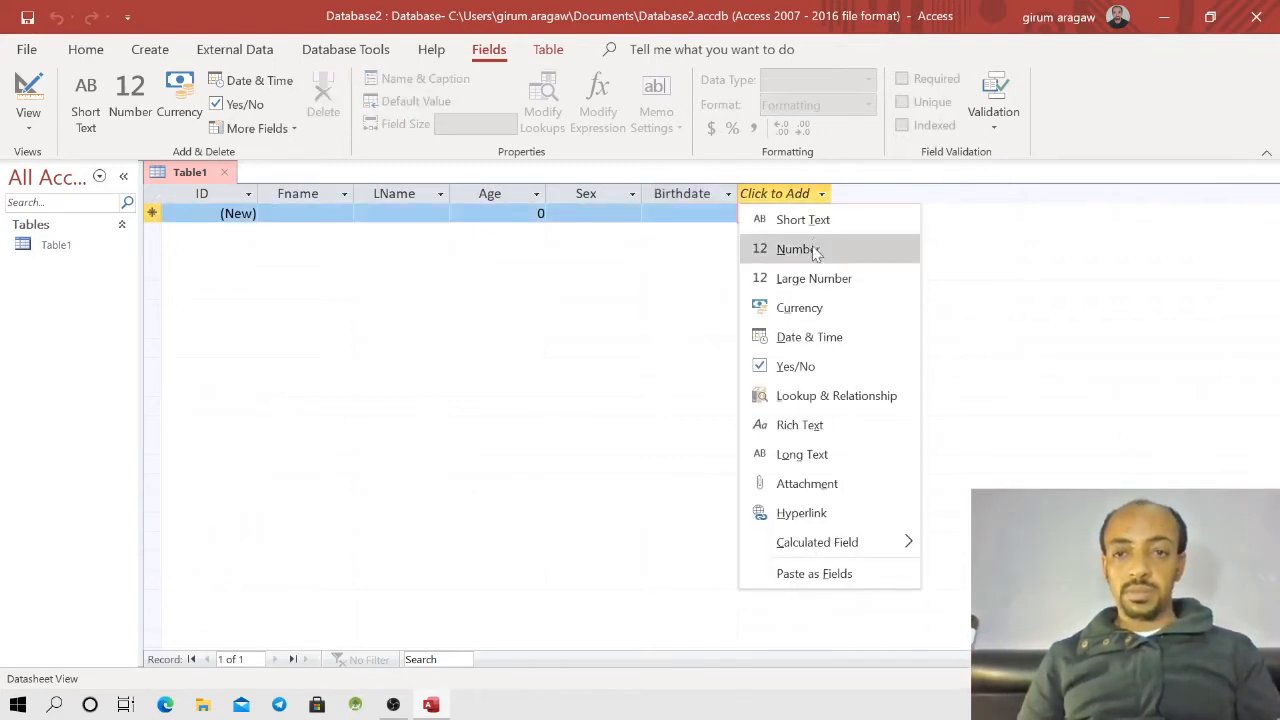
{"action": "left_click", "coordinate": [810, 486]}
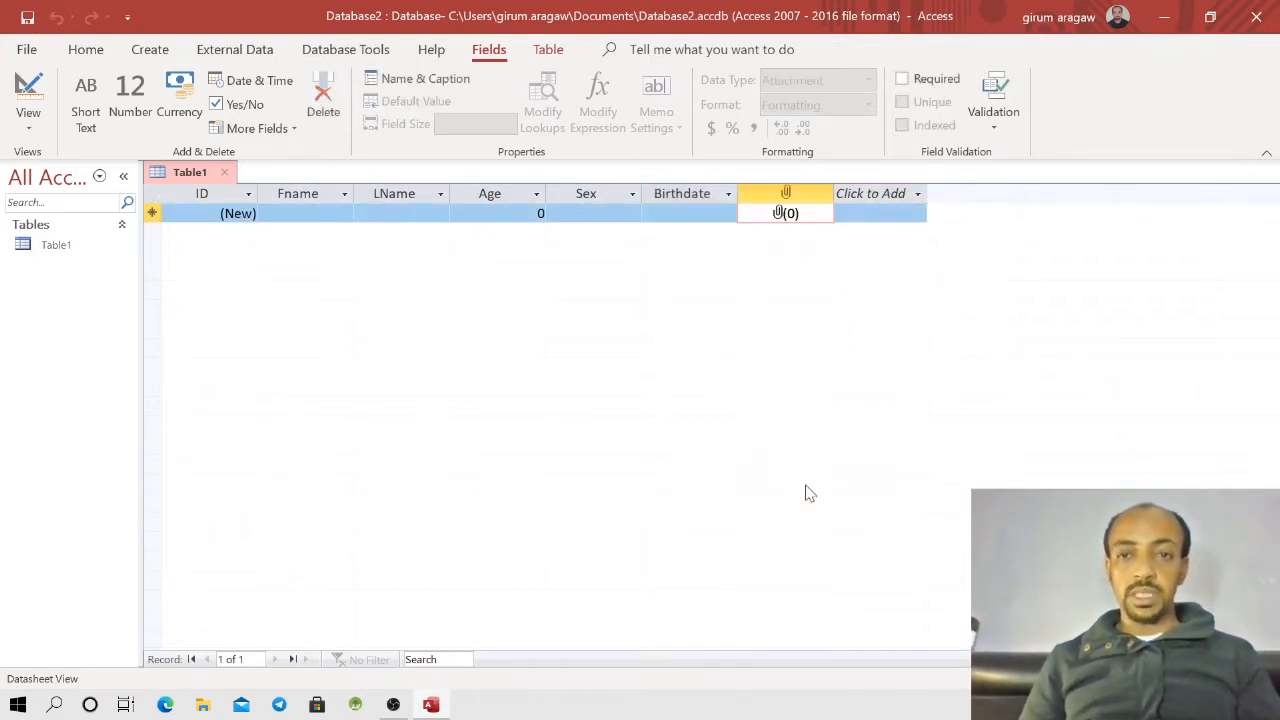
{"action": "left_click", "coordinate": [810, 194]}
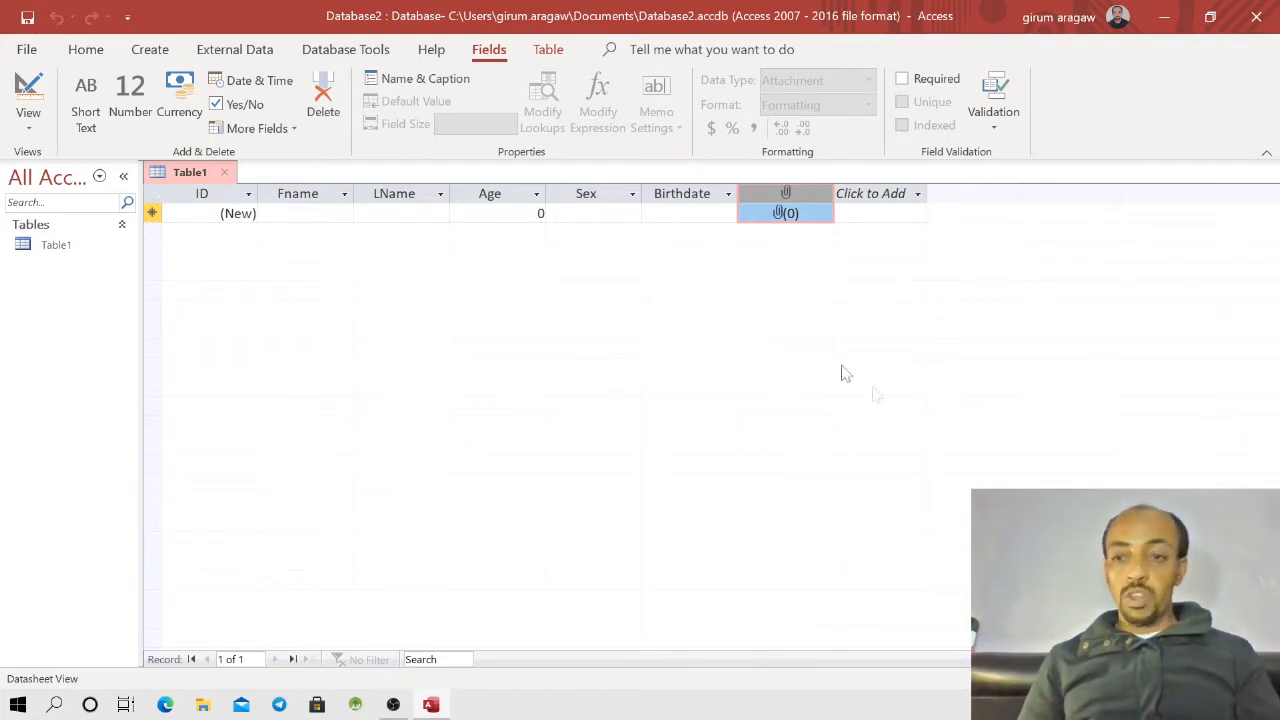
Step: Switch the table to Design View, saving it under the name Name List
{"action": "left_click", "coordinate": [28, 127]}
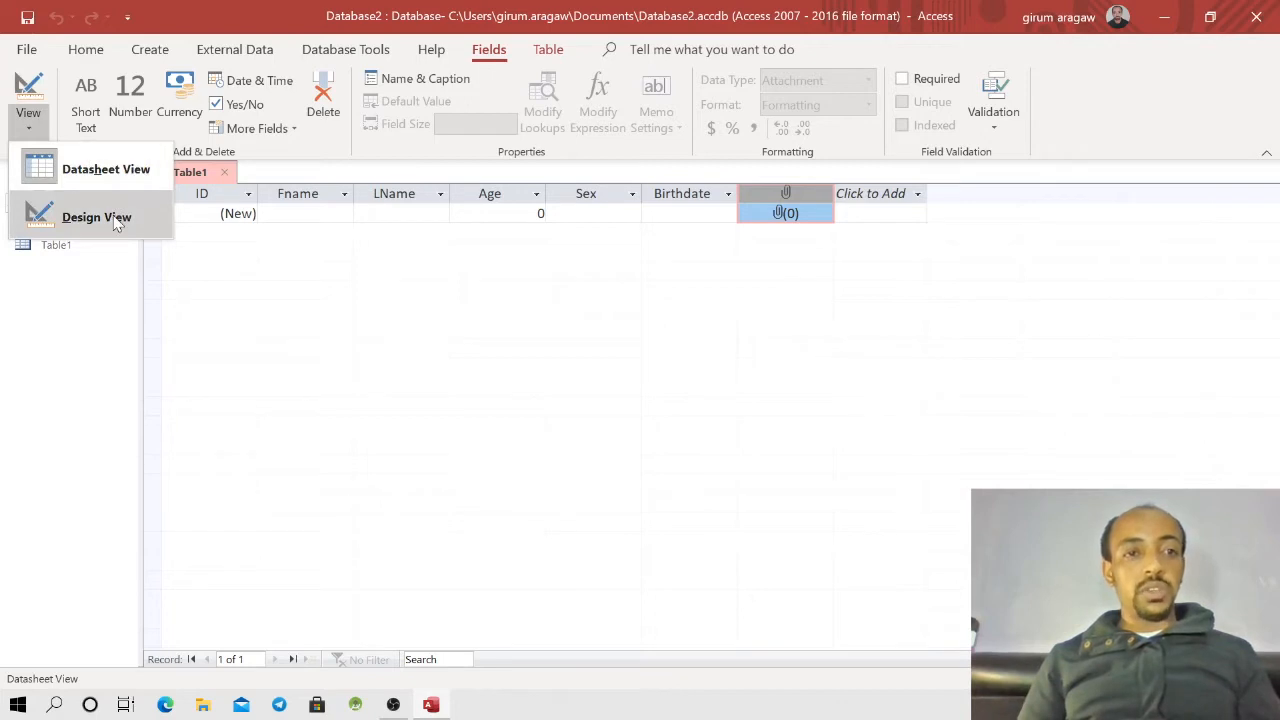
{"action": "left_click", "coordinate": [755, 349]}
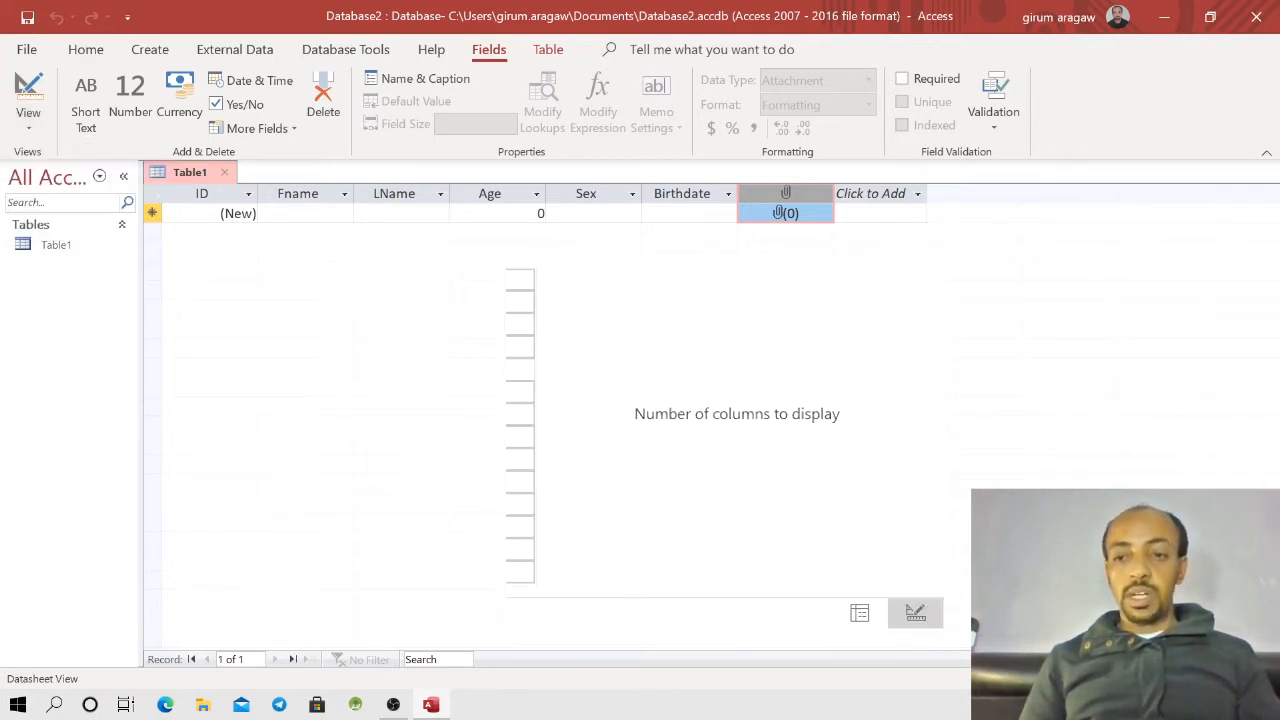
{"action": "left_click", "coordinate": [1264, 679]}
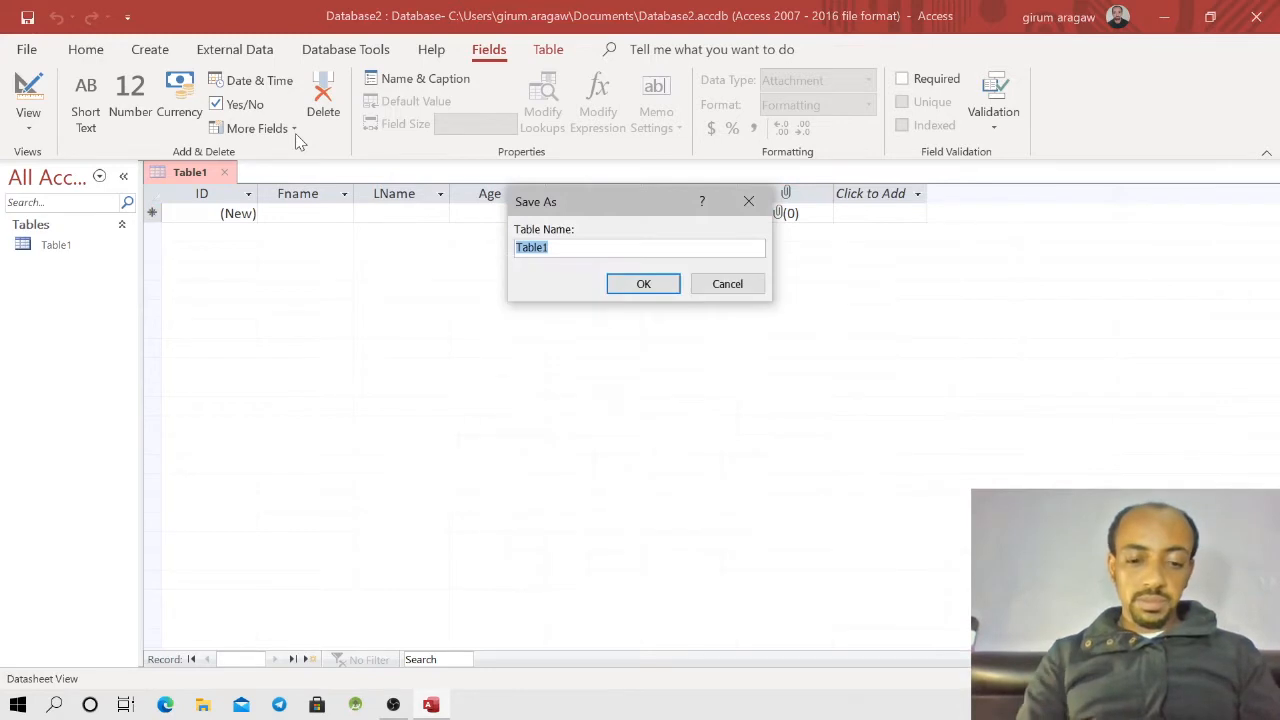
{"action": "type", "text": "Namr"}
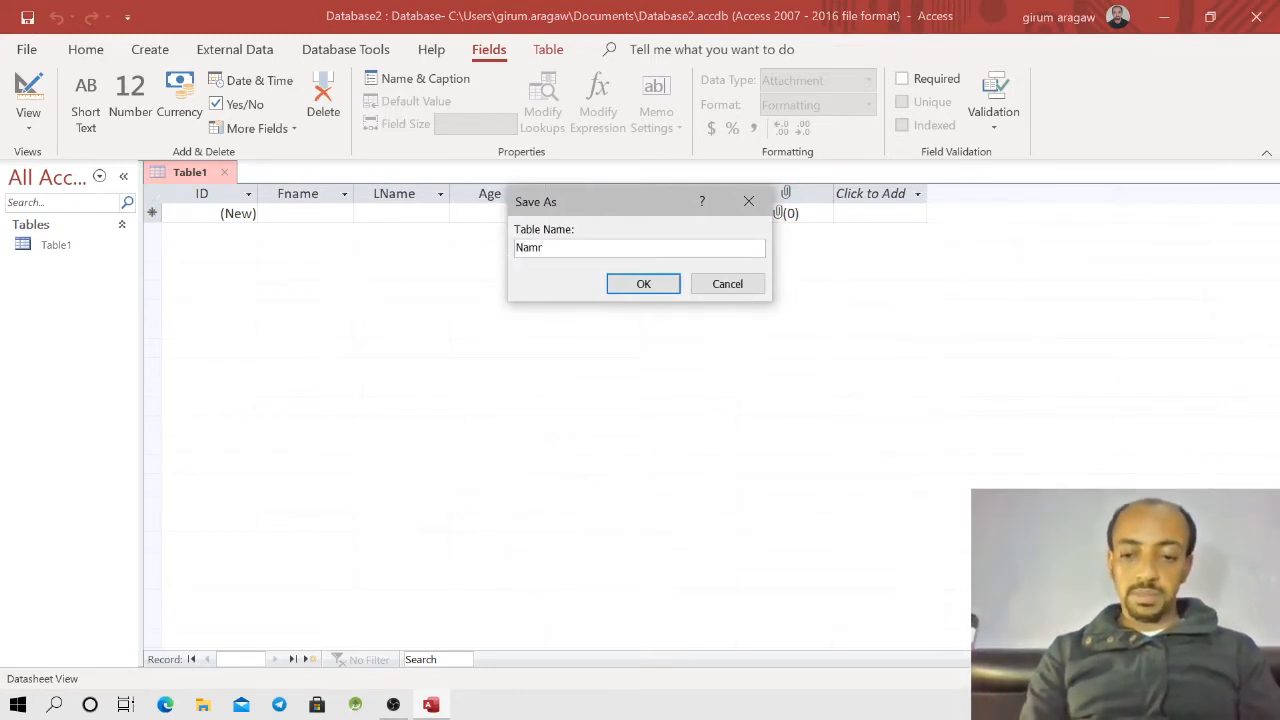
{"action": "key", "text": "BackSpace"}
{"action": "type", "text": "e"}
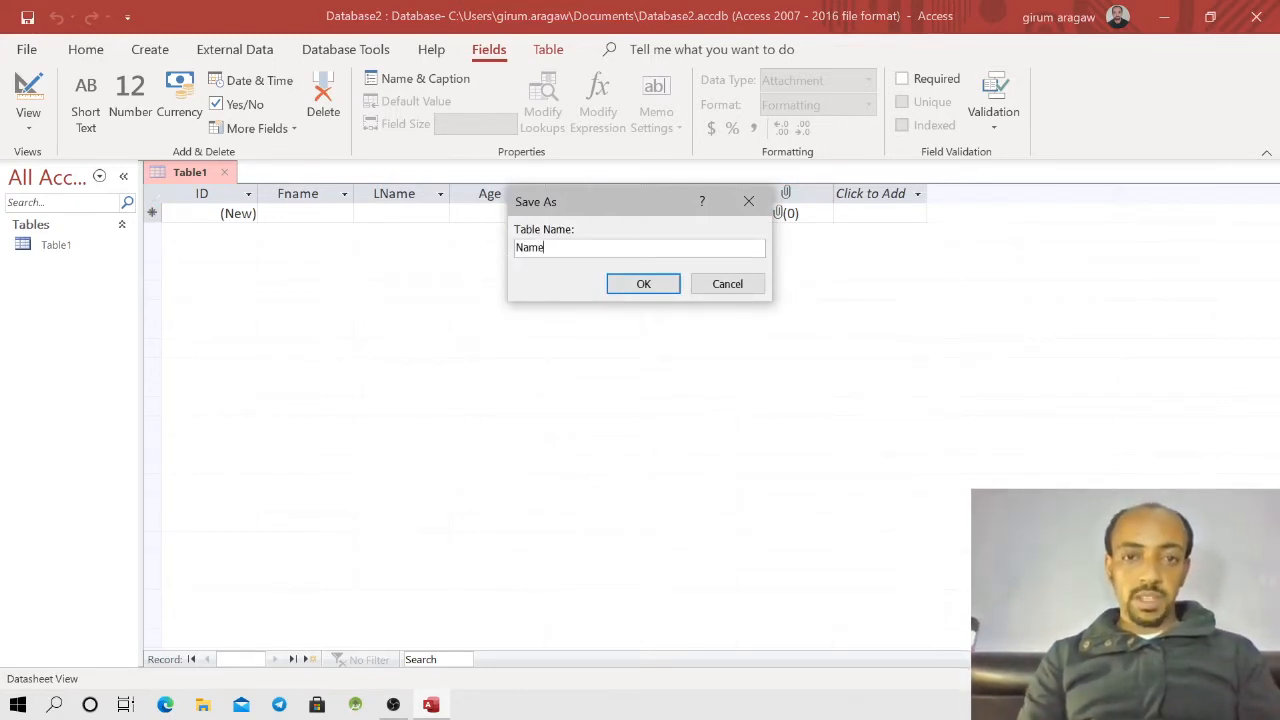
{"action": "type", "text": " List"}
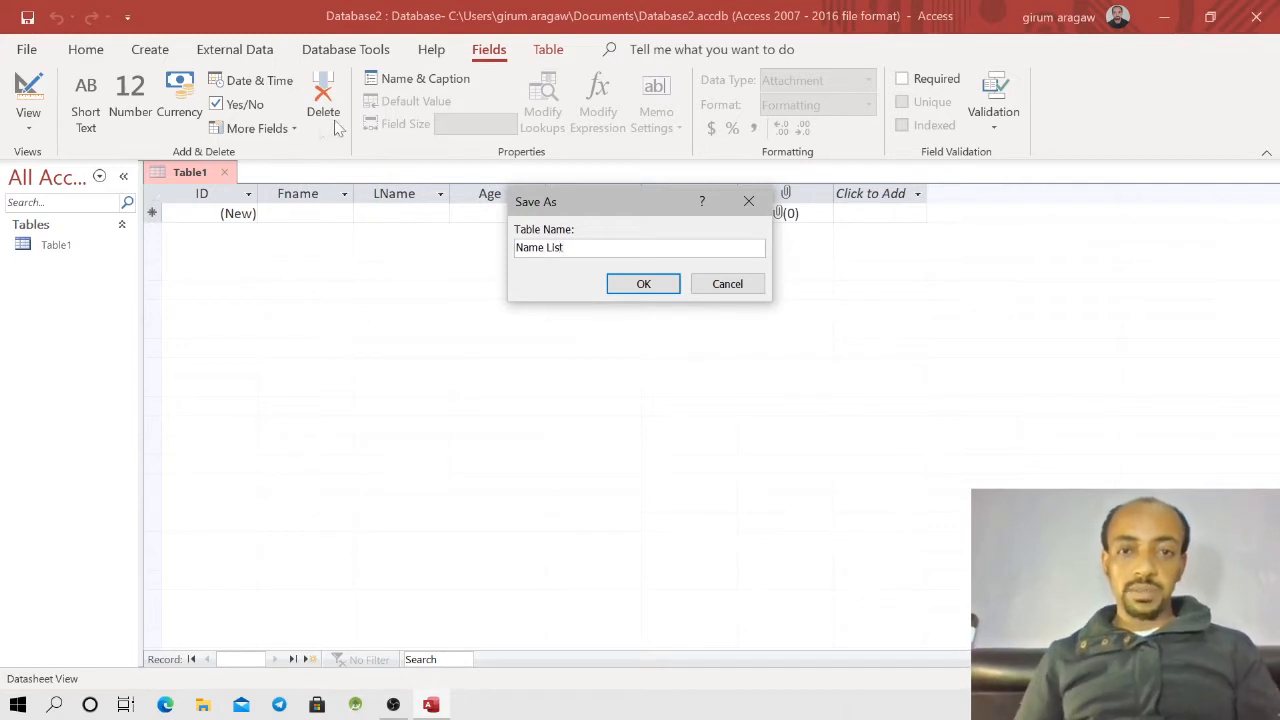
{"action": "left_click", "coordinate": [642, 288]}
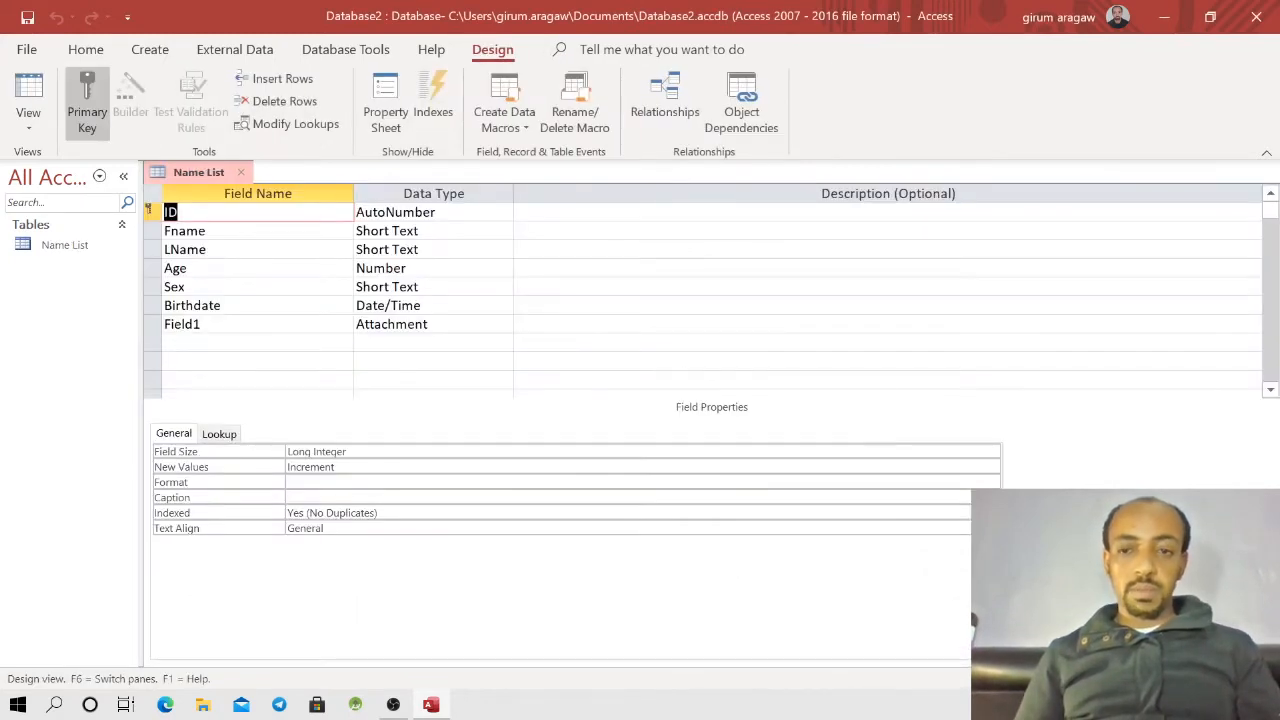
Step: Rename the attachment-type field Field1 as Attachment and save the table
{"action": "left_click_drag", "start_coordinate": [204, 325], "coordinate": [4, 333]}
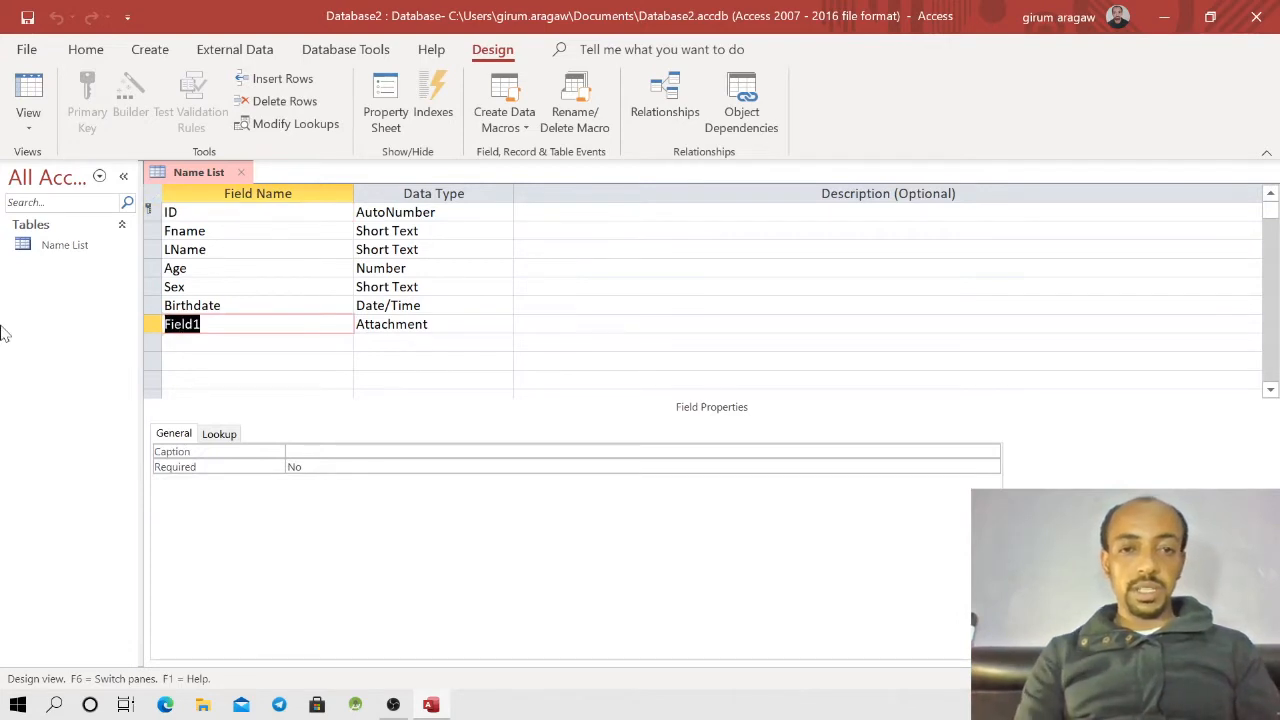
{"action": "type", "text": "Attach"}
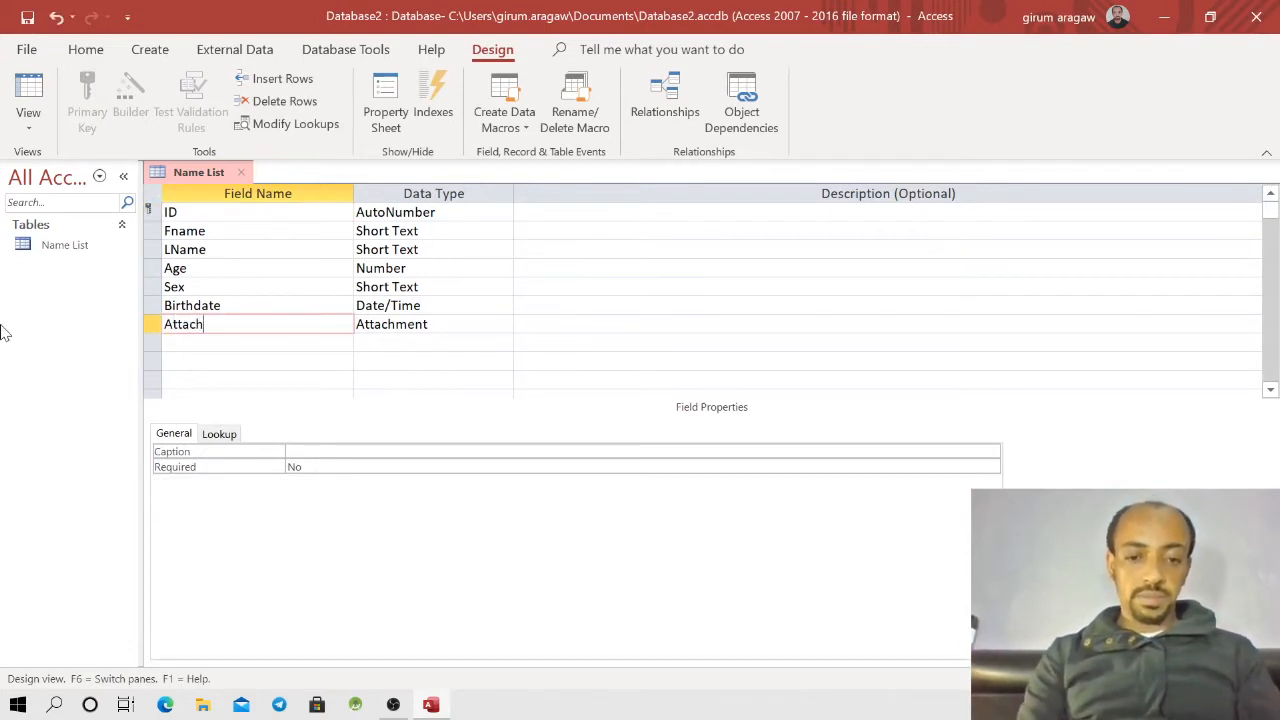
{"action": "type", "text": "ment"}
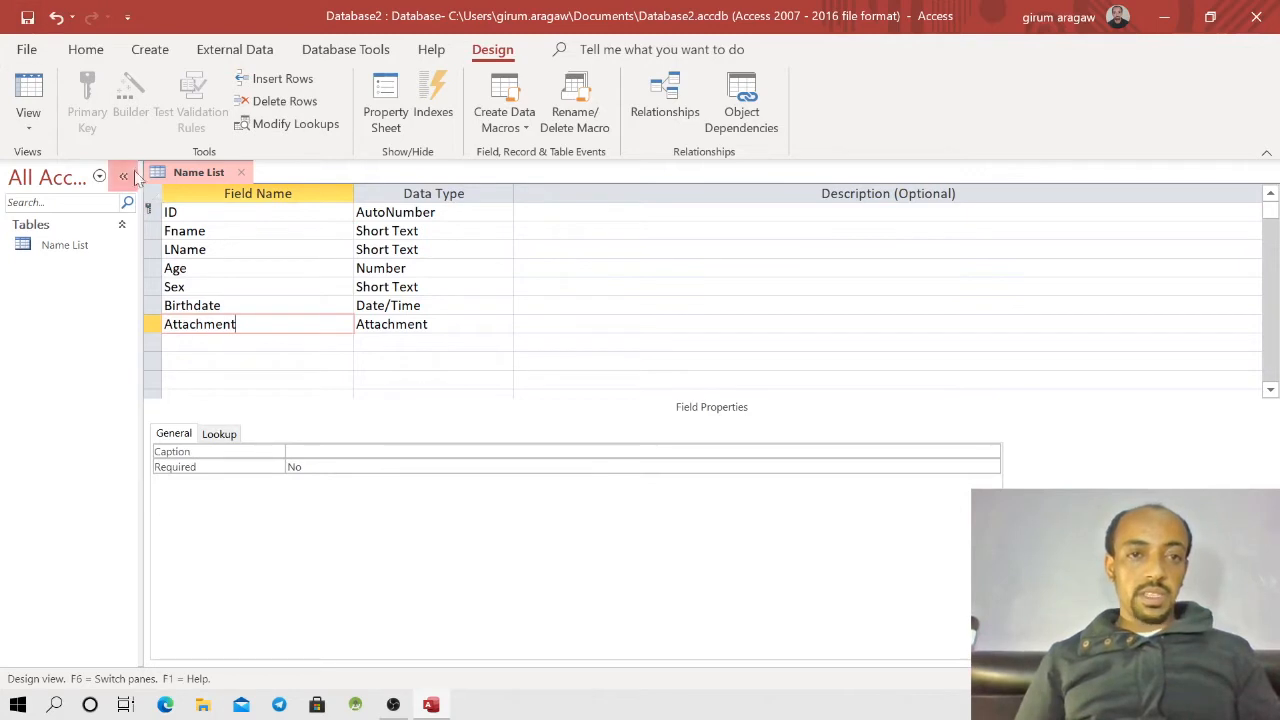
{"action": "right_click", "coordinate": [186, 172]}
{"action": "left_click", "coordinate": [237, 184]}
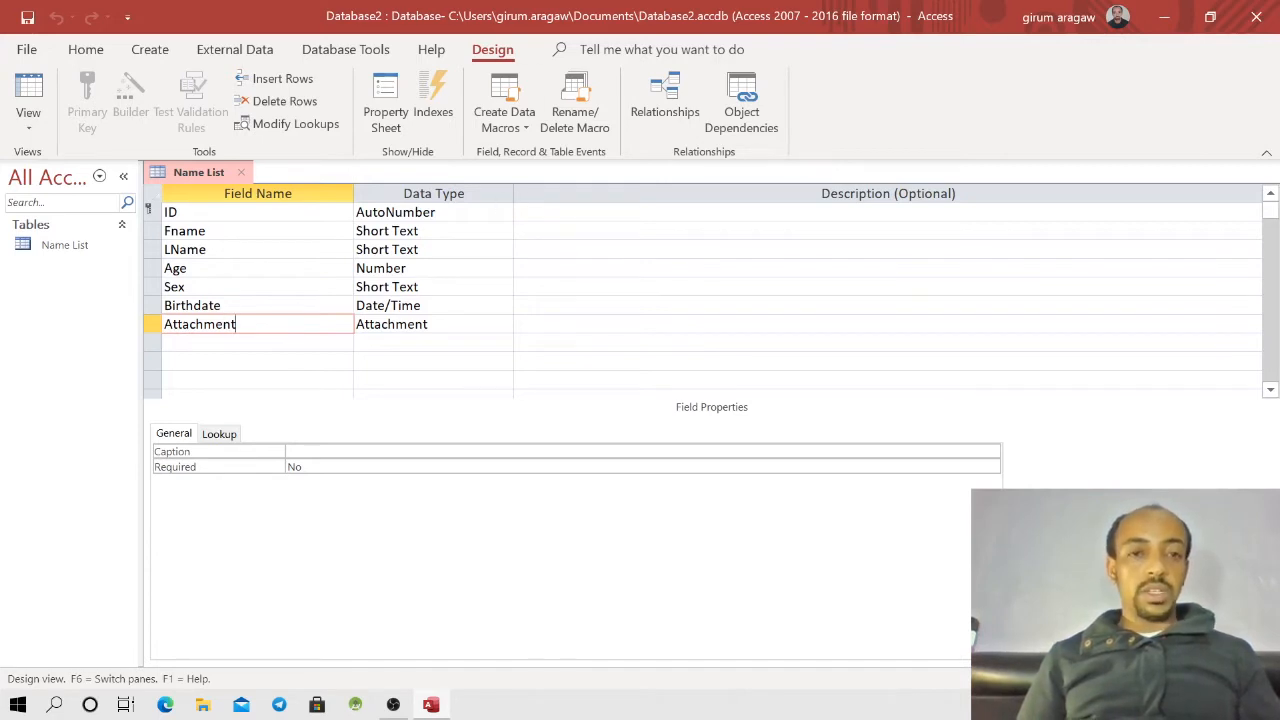
Step: Choose No for the Attachment field's Required property and set its caption to Attachments
{"action": "left_click", "coordinate": [322, 467]}
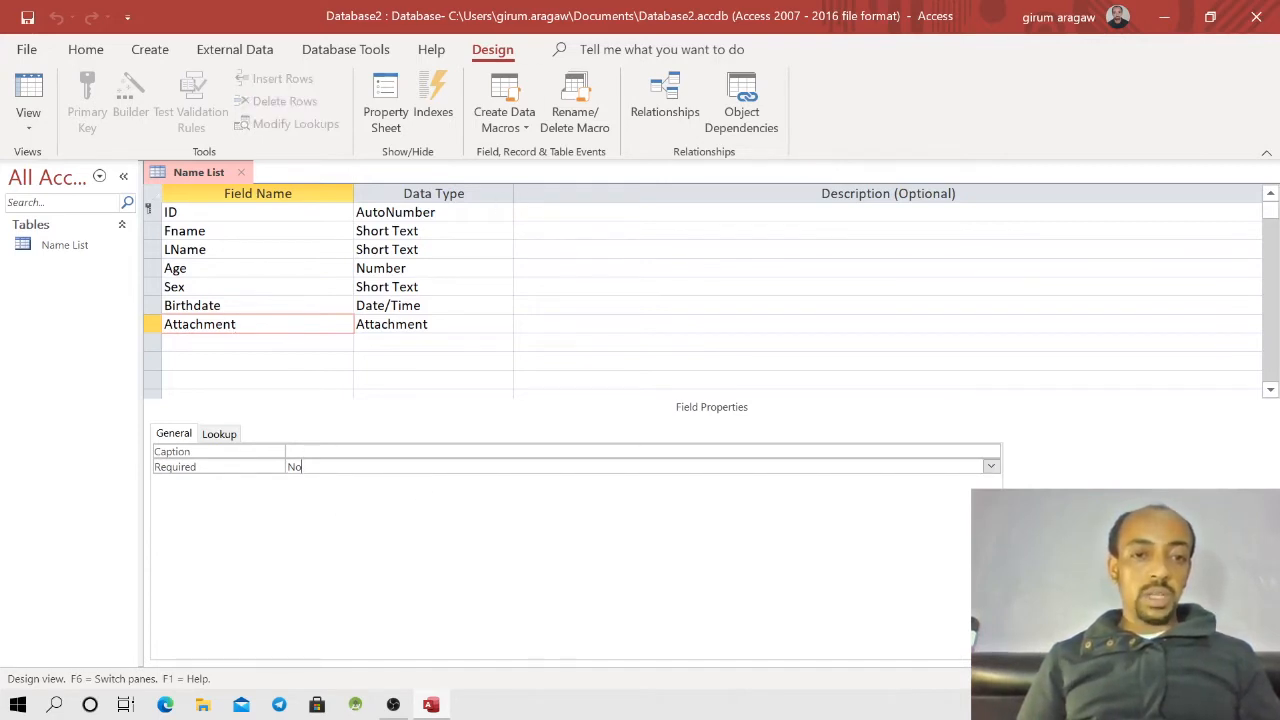
{"action": "left_click", "coordinate": [990, 468]}
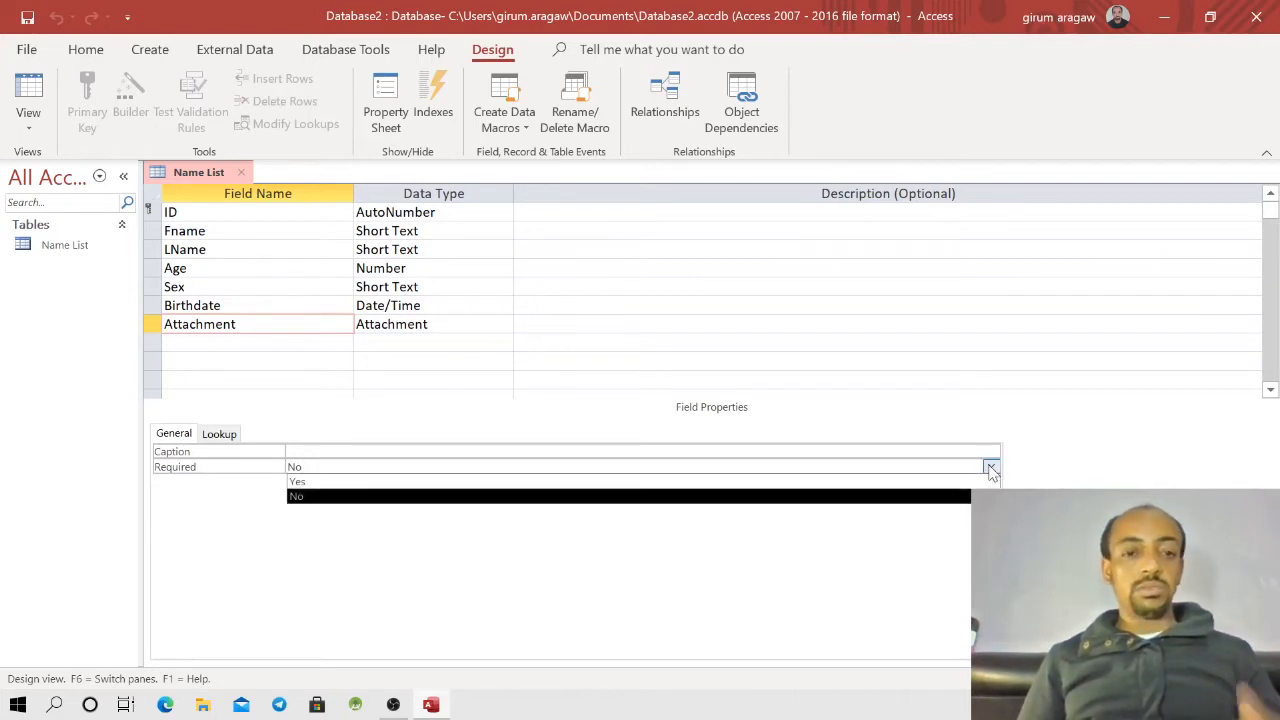
{"action": "left_click", "coordinate": [337, 497]}
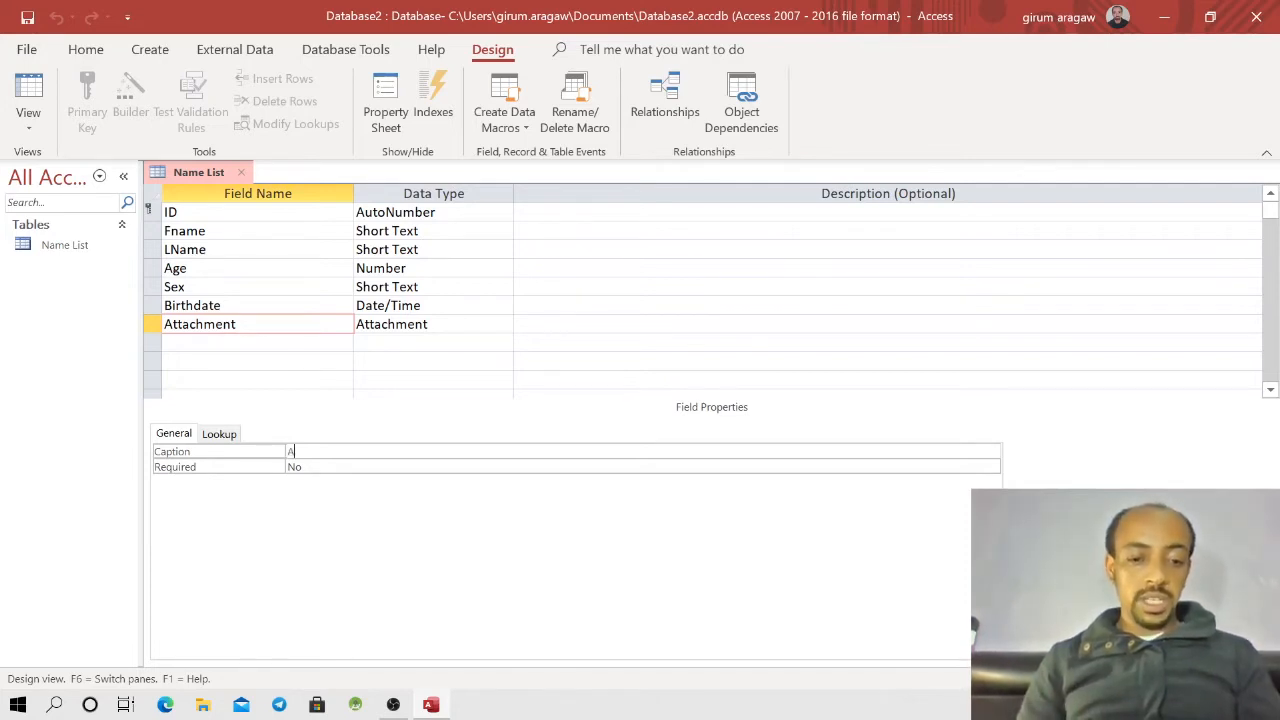
{"action": "type", "text": "Attachments"}
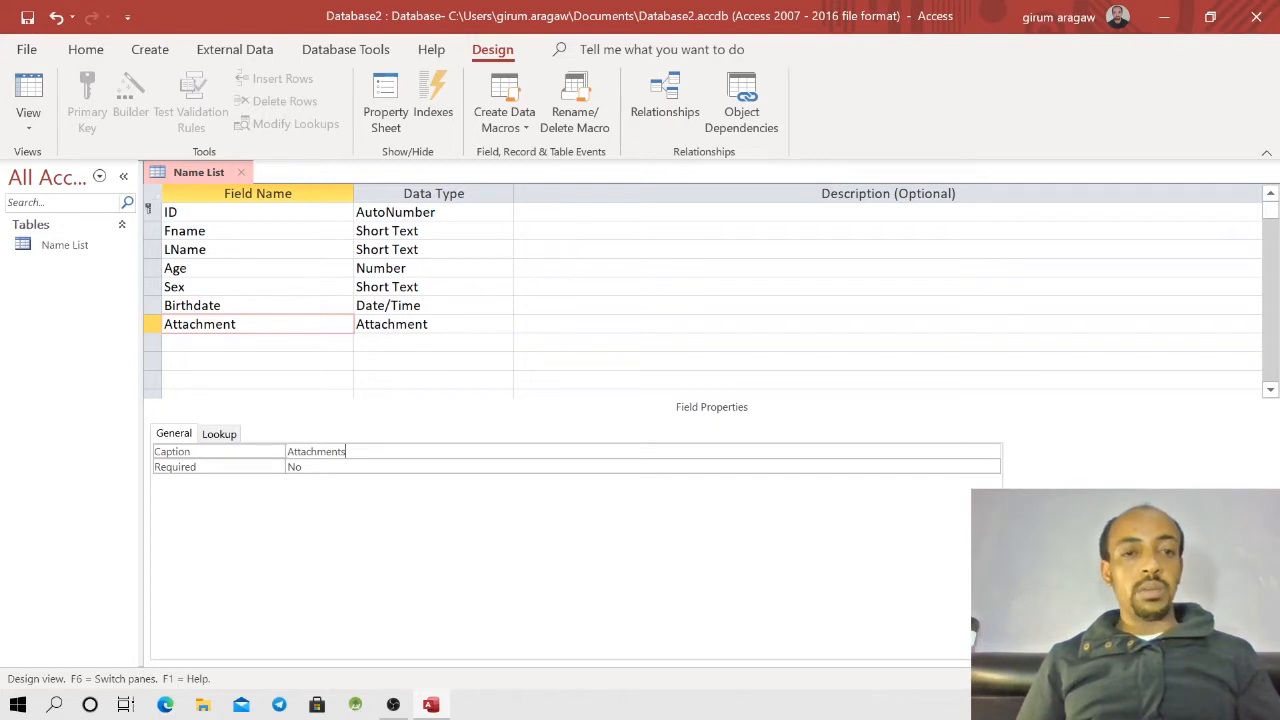
Step: Save the table, view its Attachments column heading in Datasheet View, and return to Design View
{"action": "right_click", "coordinate": [204, 174]}
{"action": "left_click", "coordinate": [250, 198]}
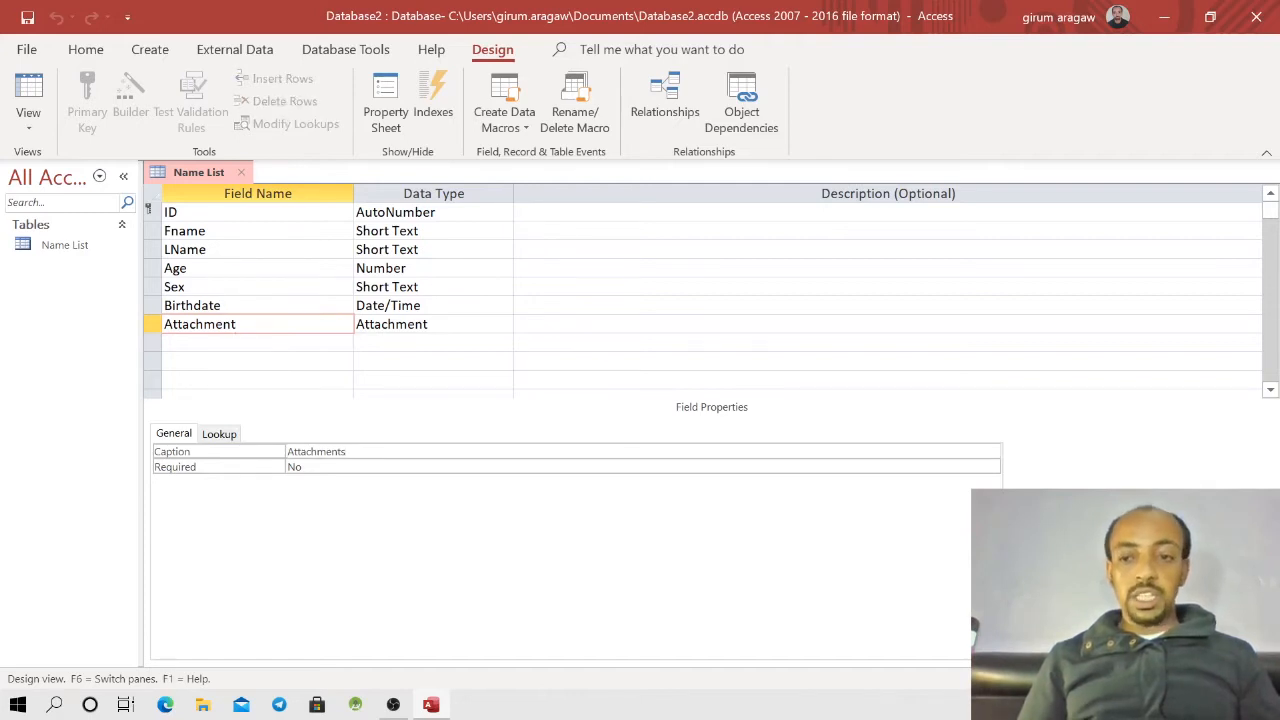
{"action": "left_click", "coordinate": [1241, 679]}
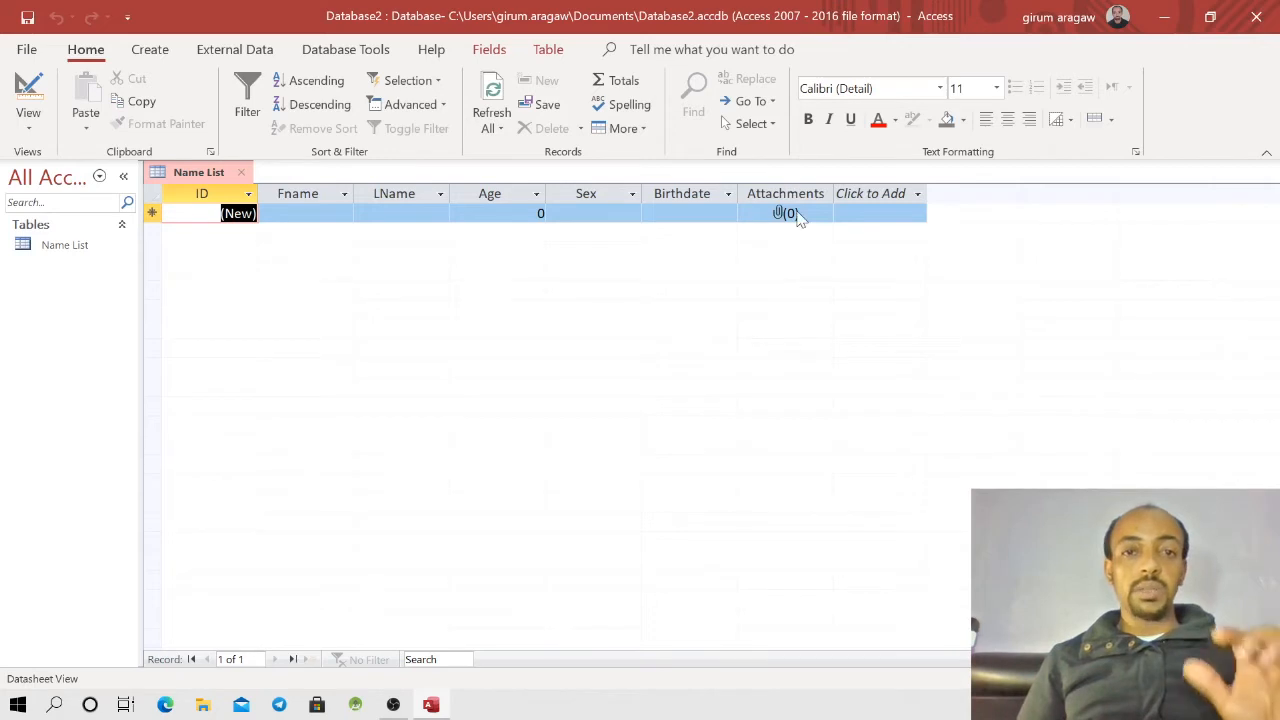
{"action": "left_click", "coordinate": [1264, 679]}
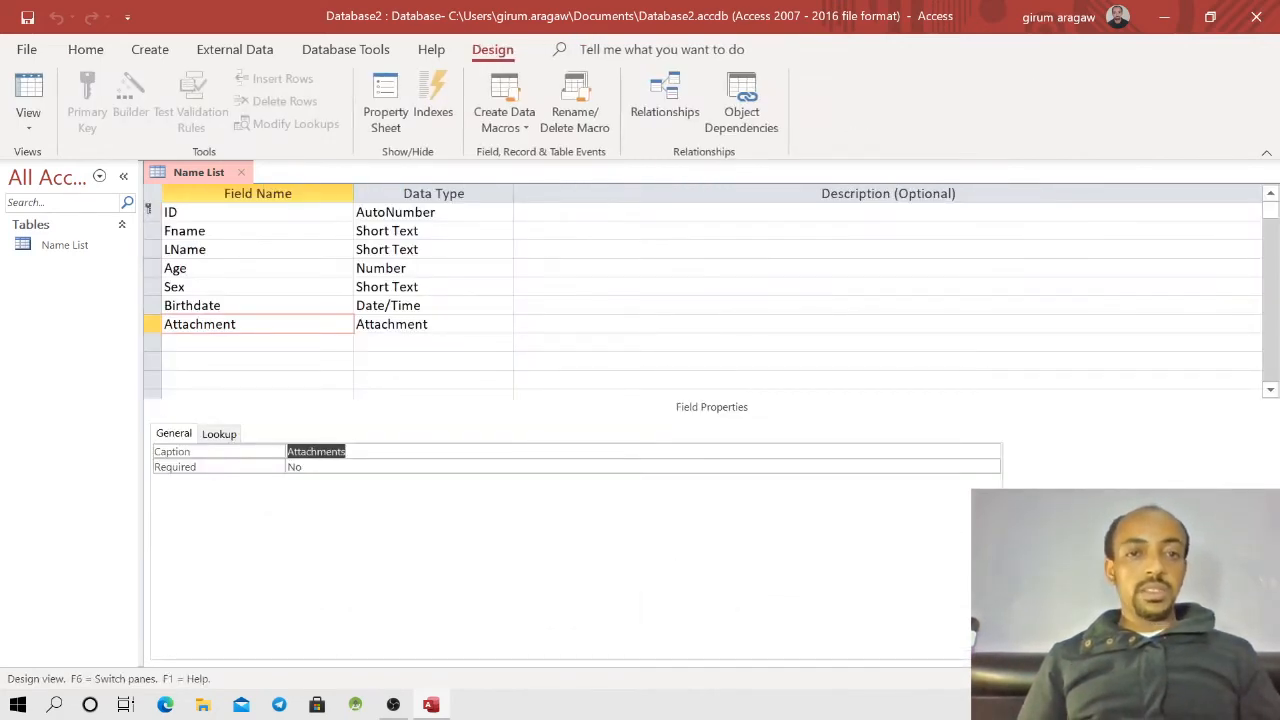
Step: Select the ID field's data type and review the available Field Size options
{"action": "left_click", "coordinate": [446, 212]}
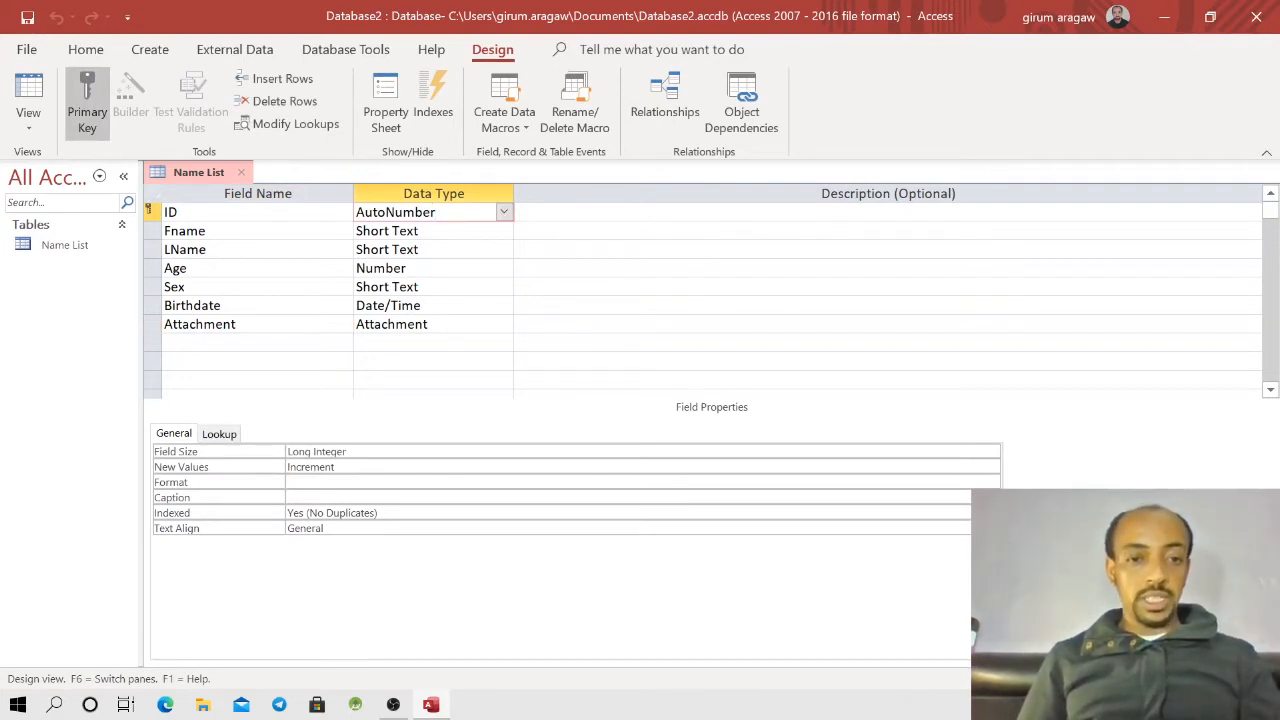
{"action": "left_click", "coordinate": [352, 452]}
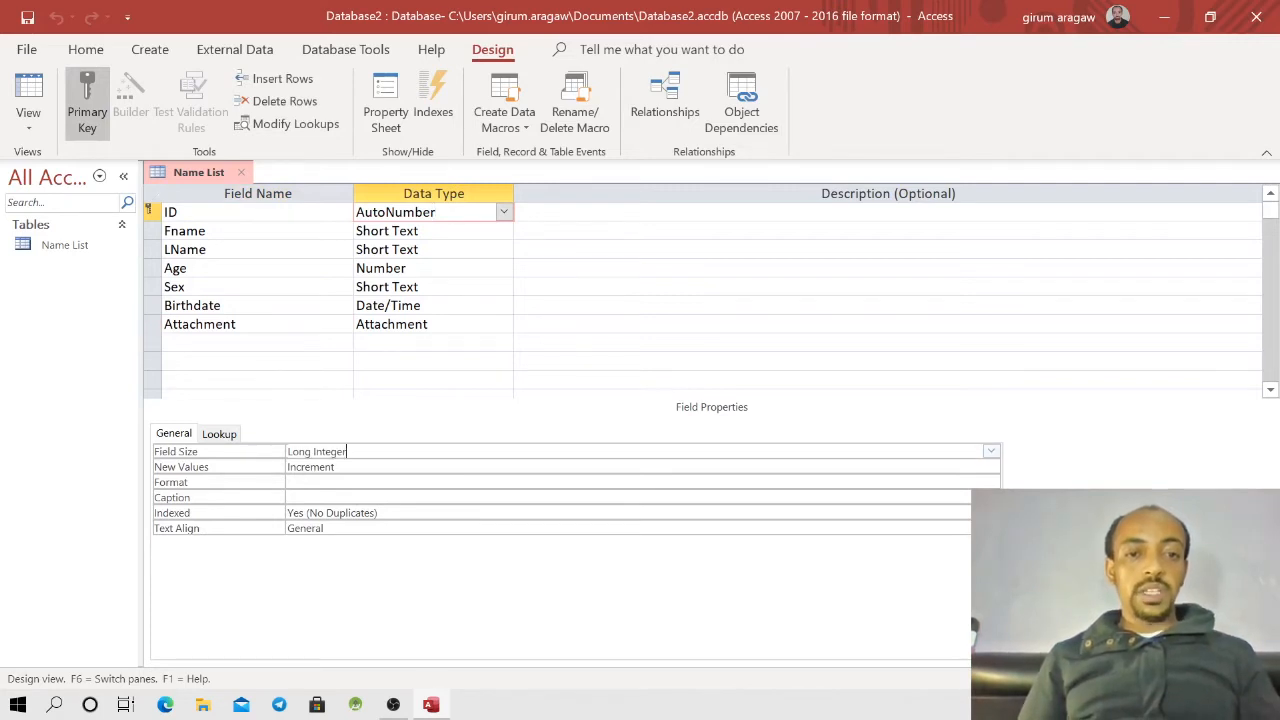
{"action": "left_click", "coordinate": [990, 451]}
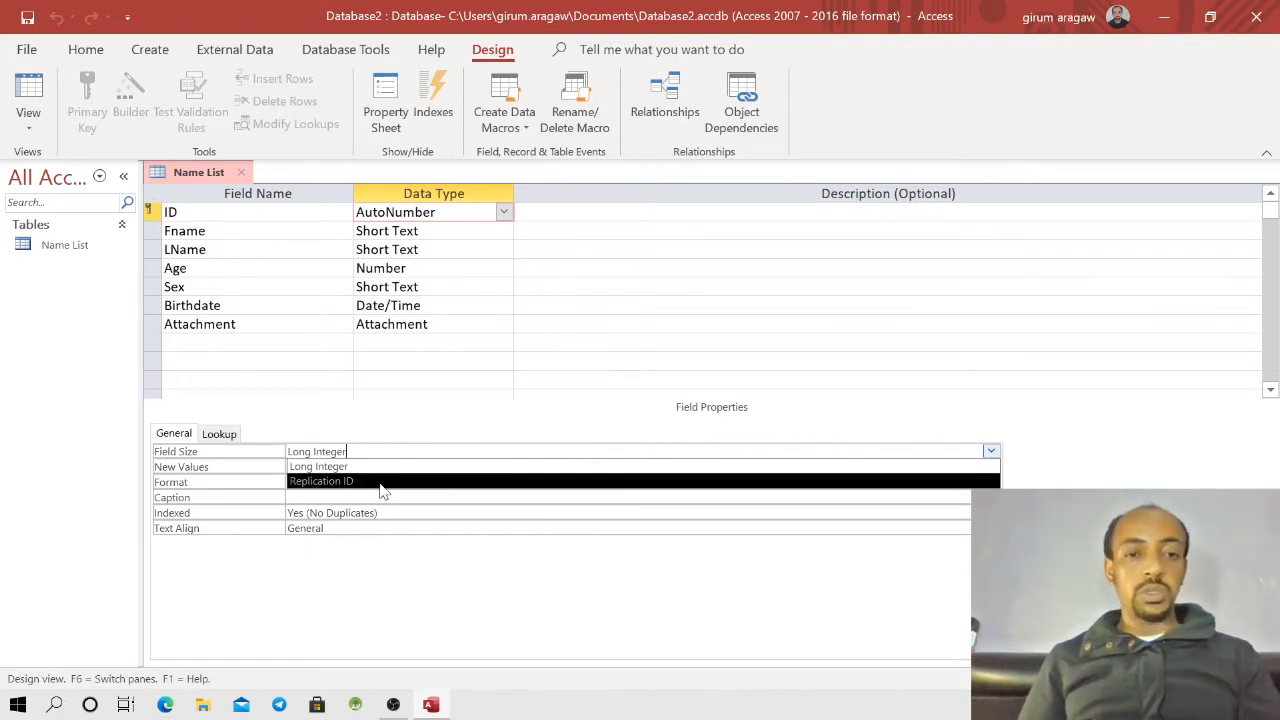
{"action": "left_click", "coordinate": [228, 456]}
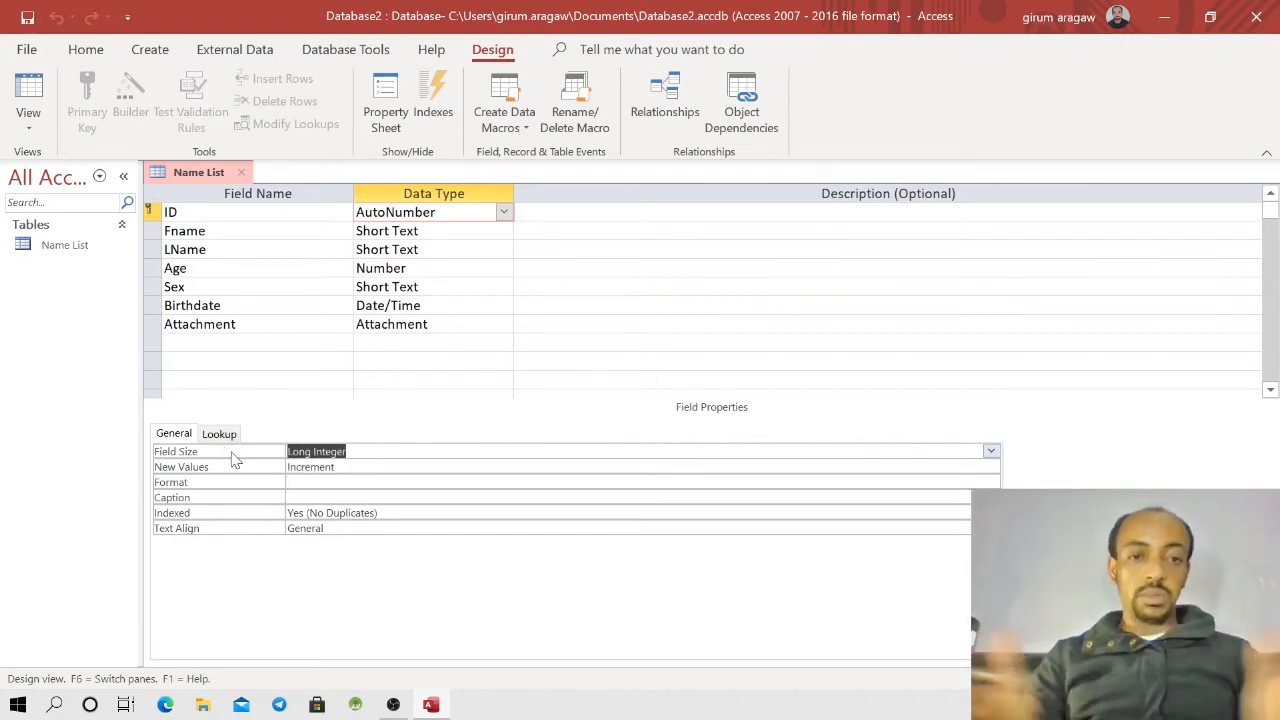
Step: Choose Increment for the ID field's New Values property
{"action": "left_click", "coordinate": [335, 467]}
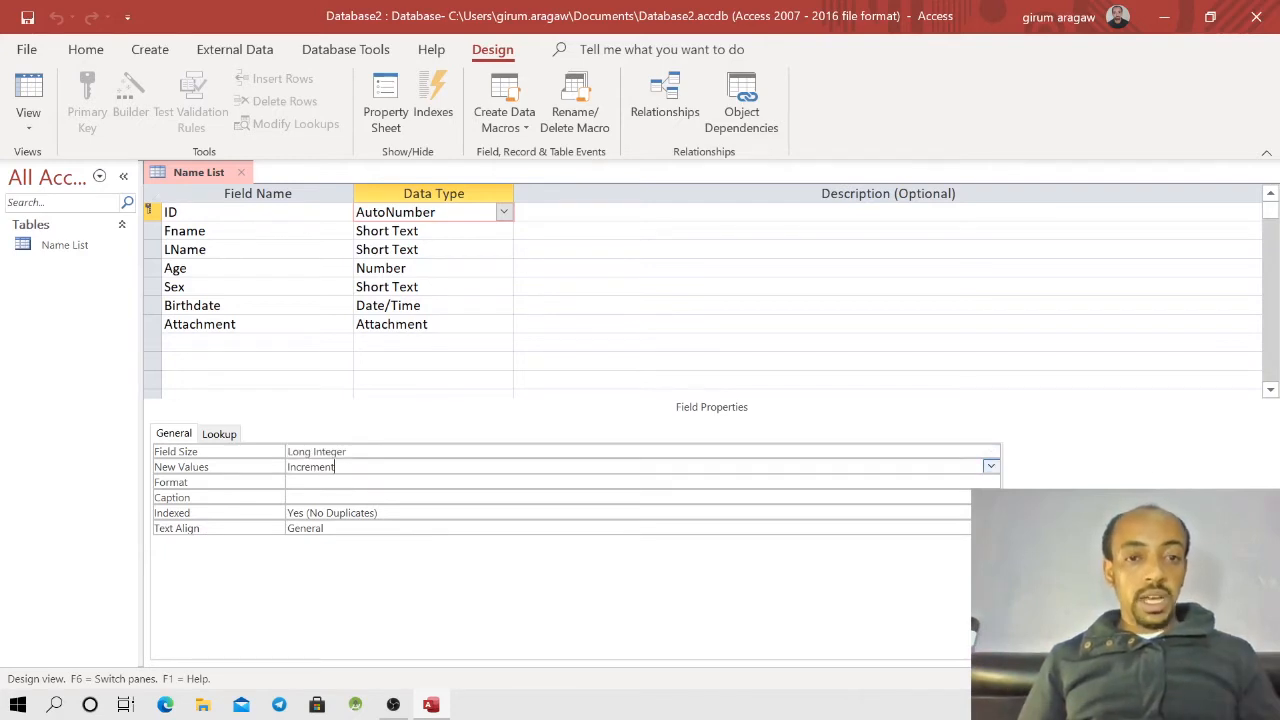
{"action": "left_click", "coordinate": [990, 467]}
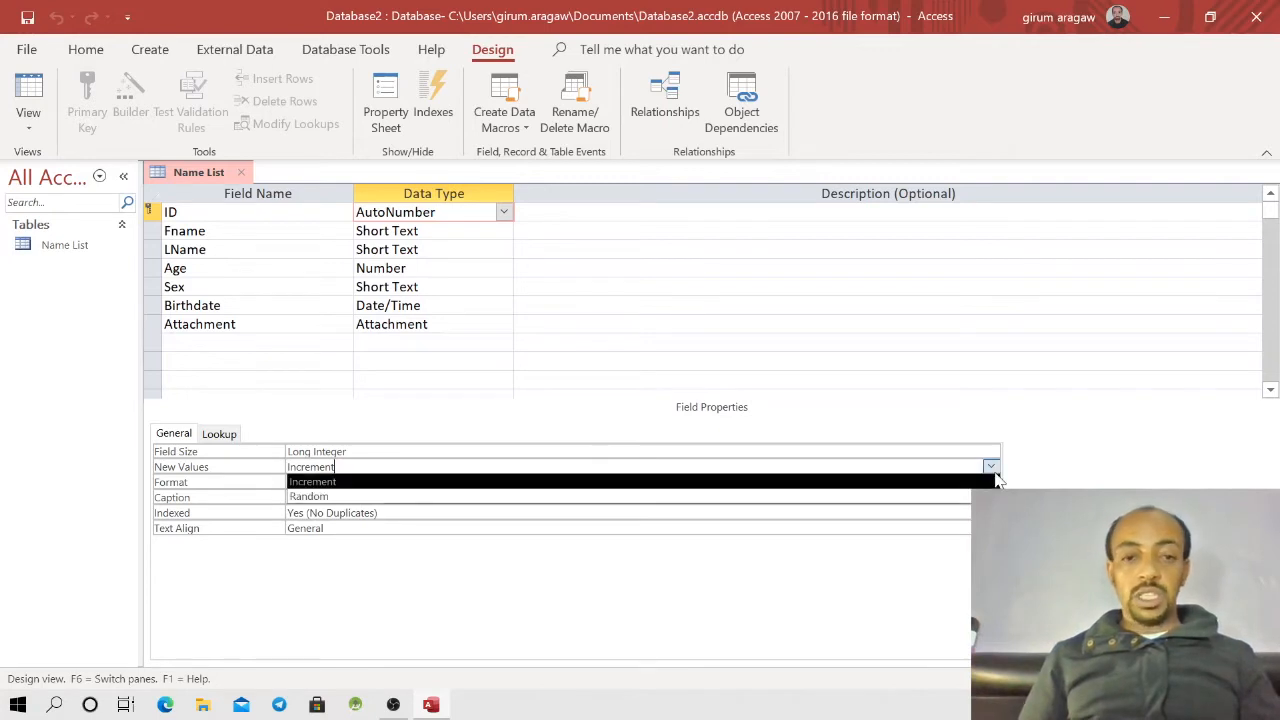
{"action": "left_click", "coordinate": [345, 482]}
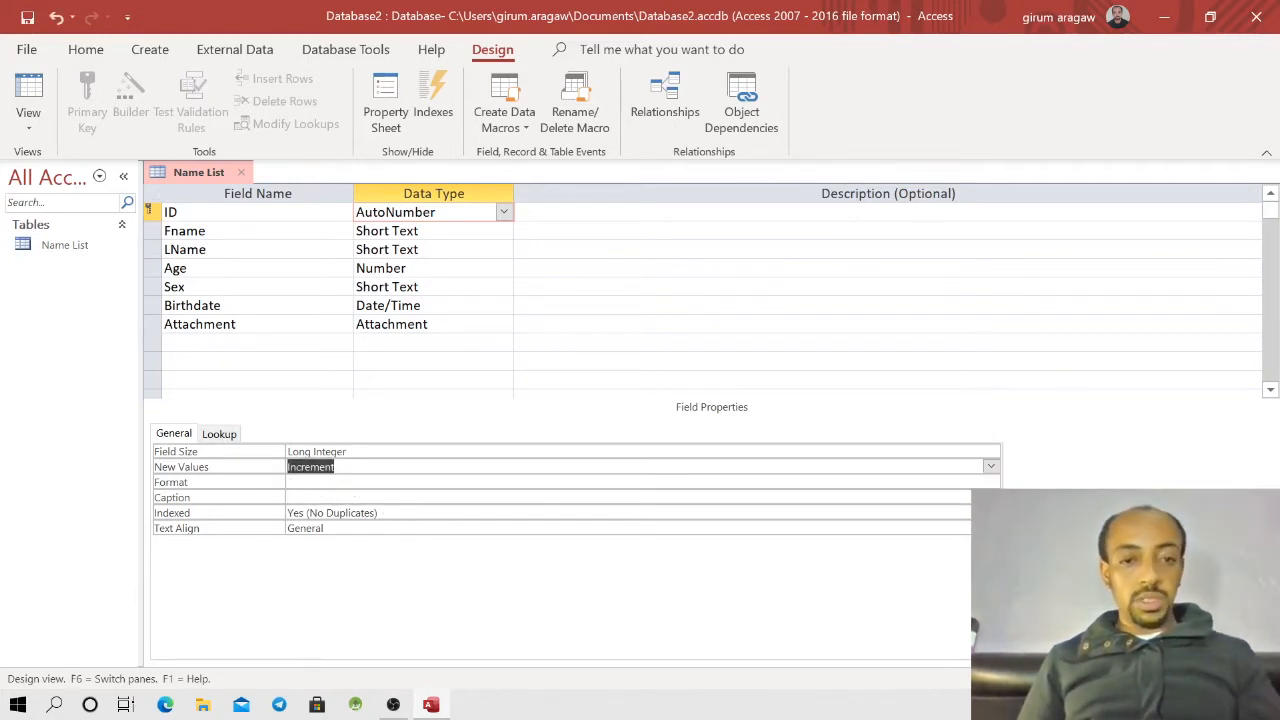
Step: Review the number formats offered for the ID field and go to its Caption property
{"action": "left_click", "coordinate": [991, 482]}
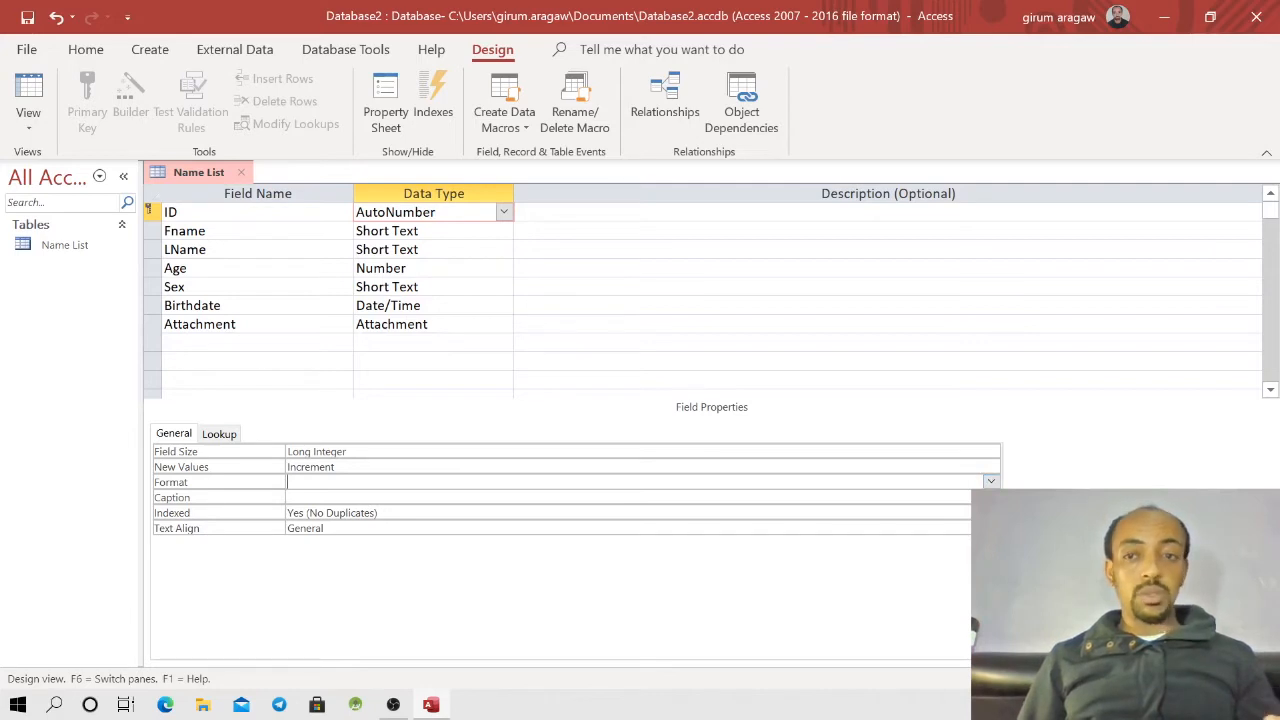
{"action": "left_click", "coordinate": [990, 481]}
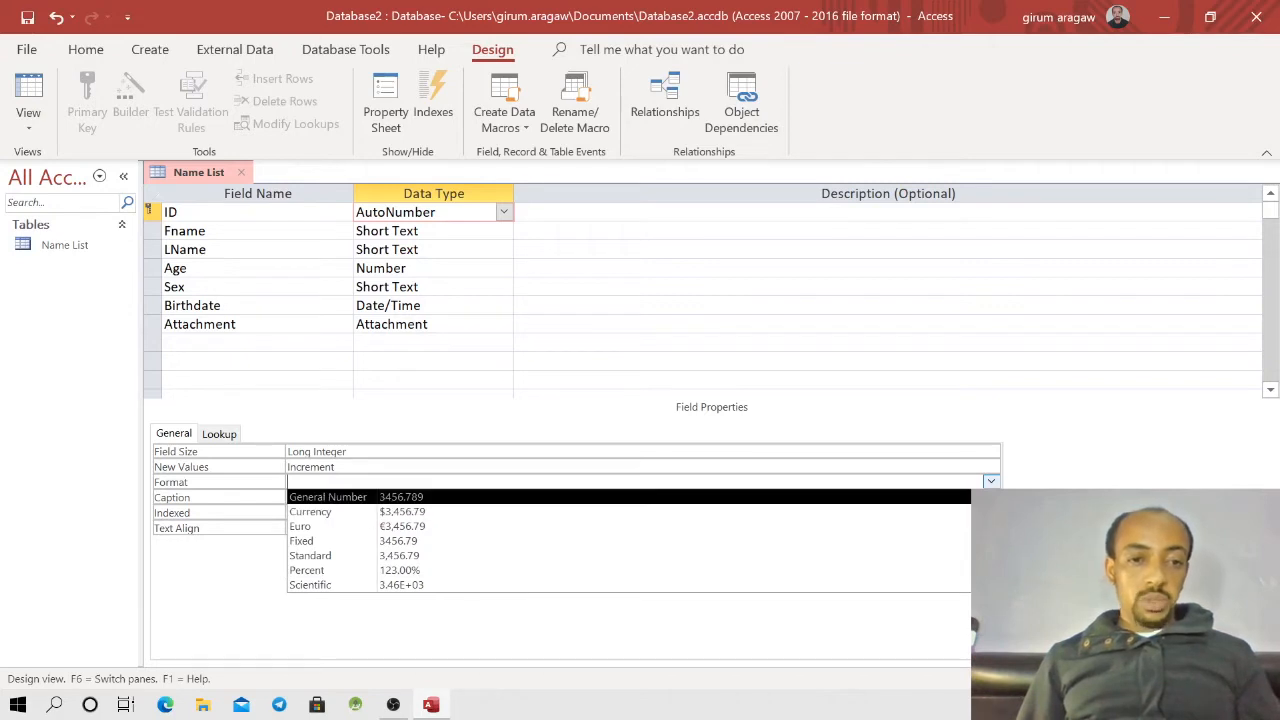
{"action": "left_click", "coordinate": [223, 500]}
{"action": "left_click", "coordinate": [224, 501]}
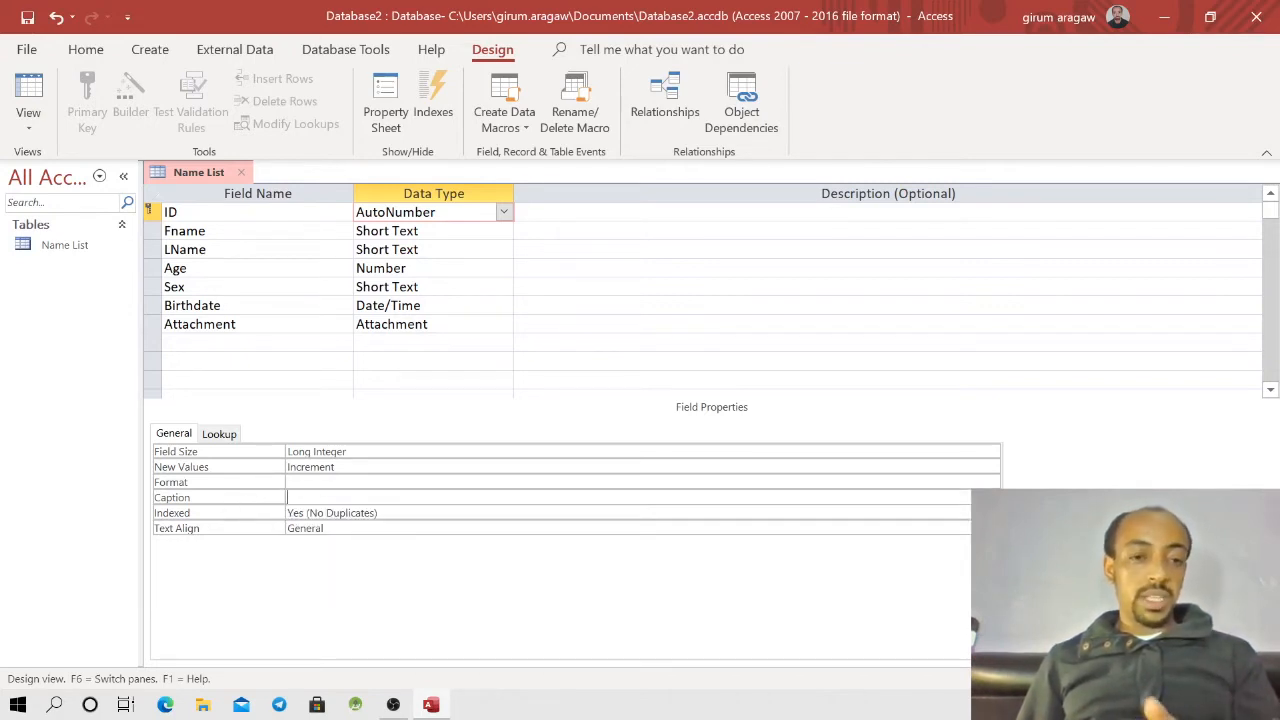
Step: Review the Indexed and Text Align options of the ID field without changing them
{"action": "left_click", "coordinate": [378, 513]}
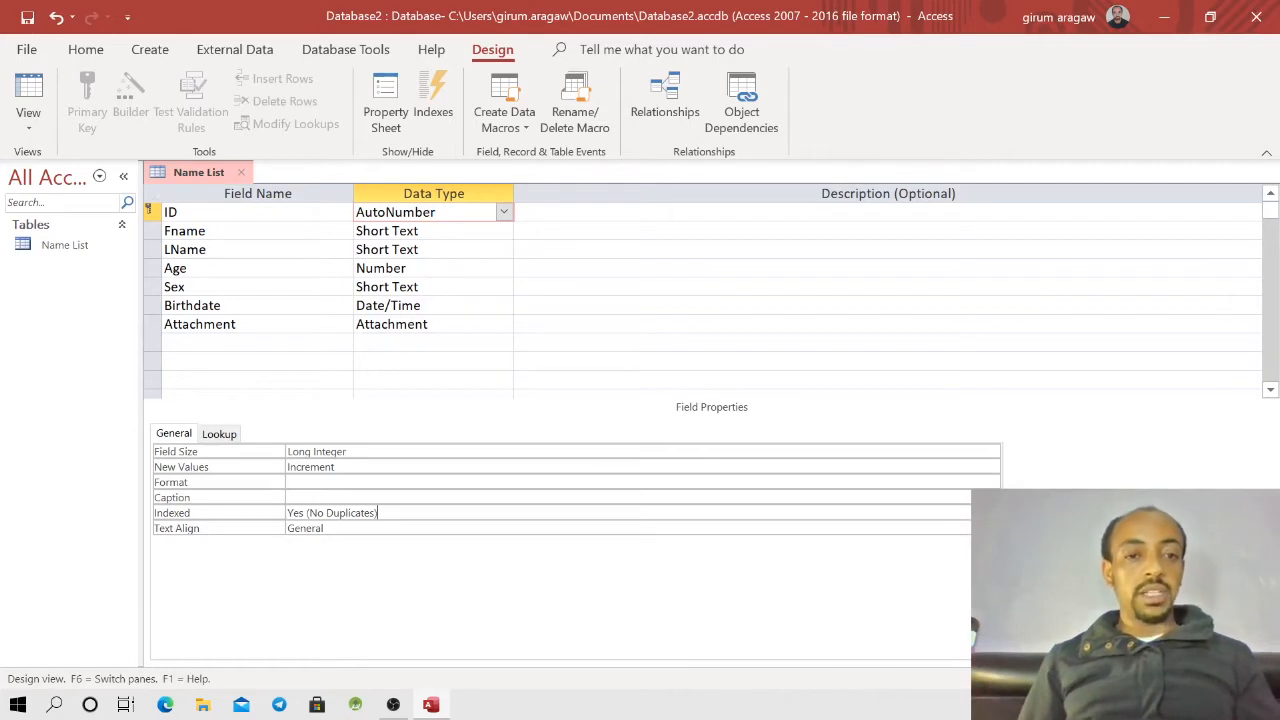
{"action": "left_click", "coordinate": [993, 513]}
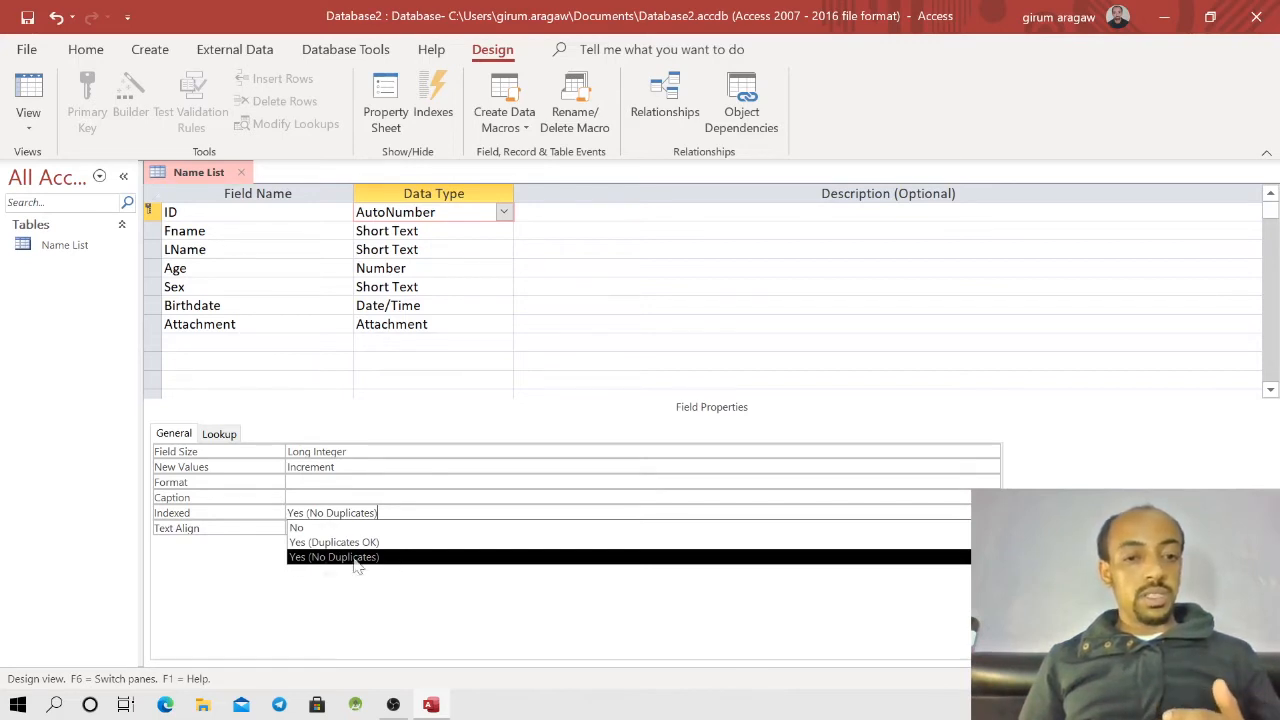
{"action": "left_click", "coordinate": [227, 575]}
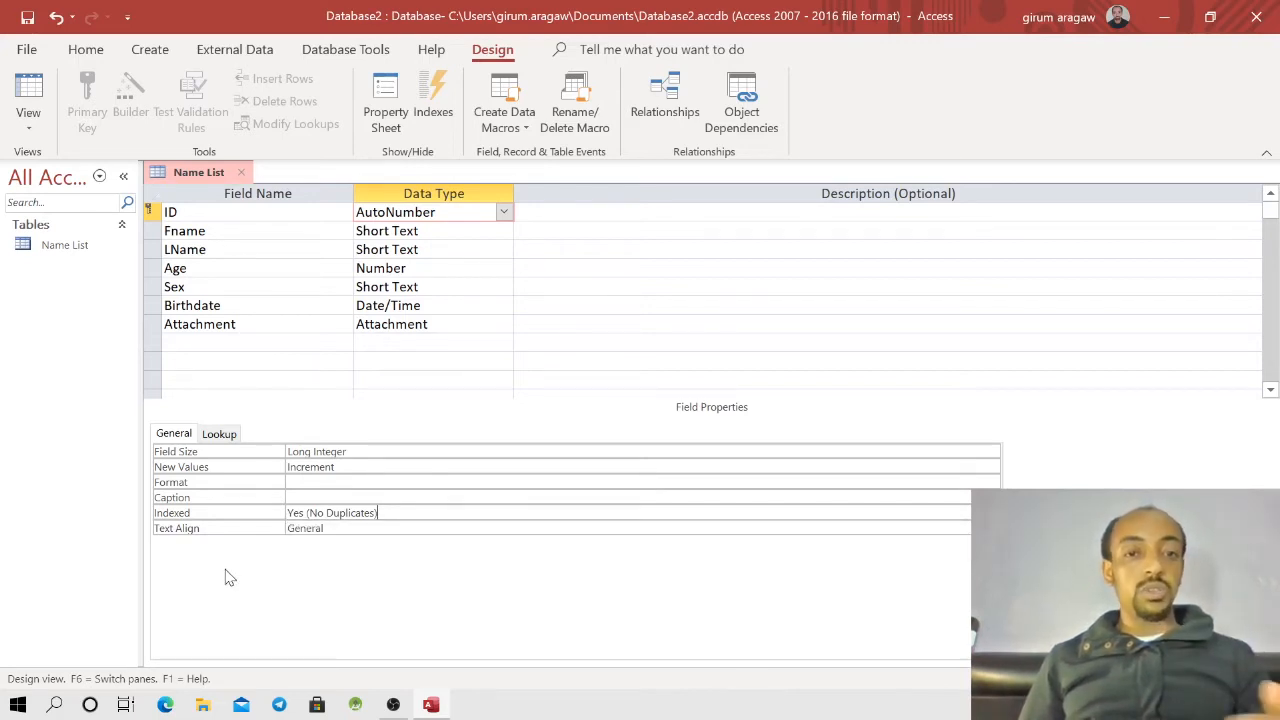
{"action": "left_click", "coordinate": [222, 514]}
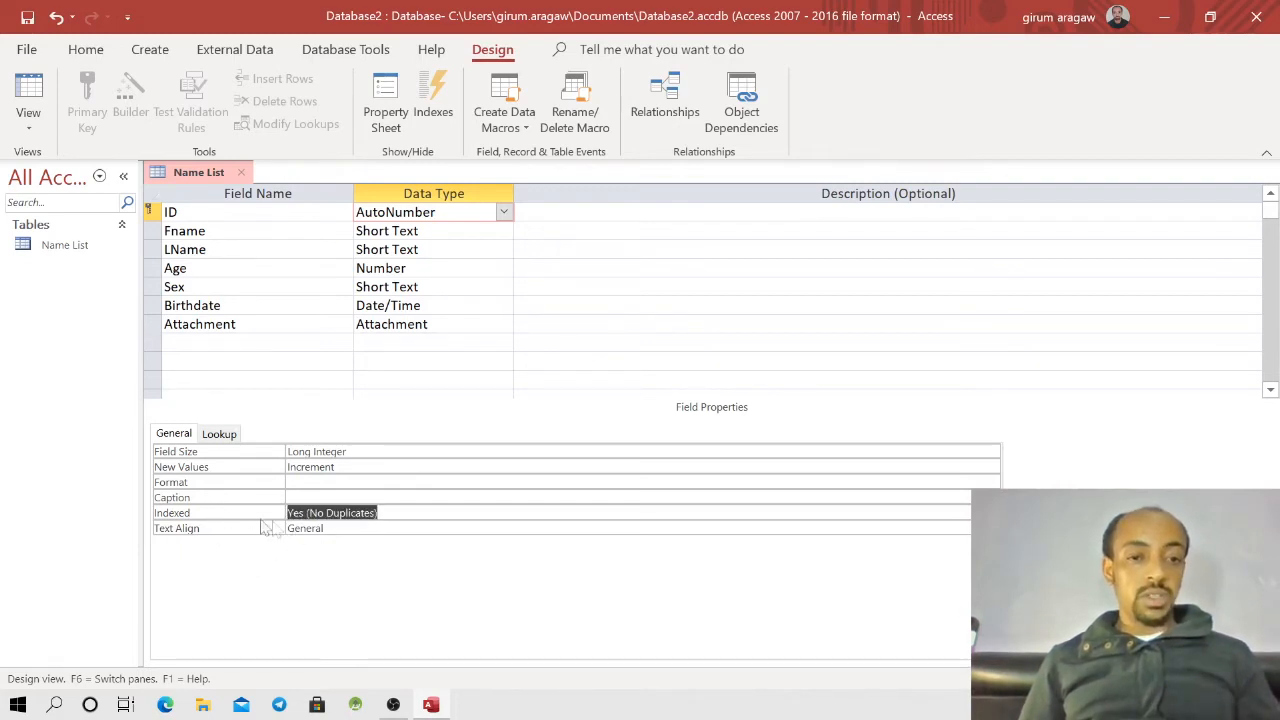
{"action": "left_click", "coordinate": [408, 529]}
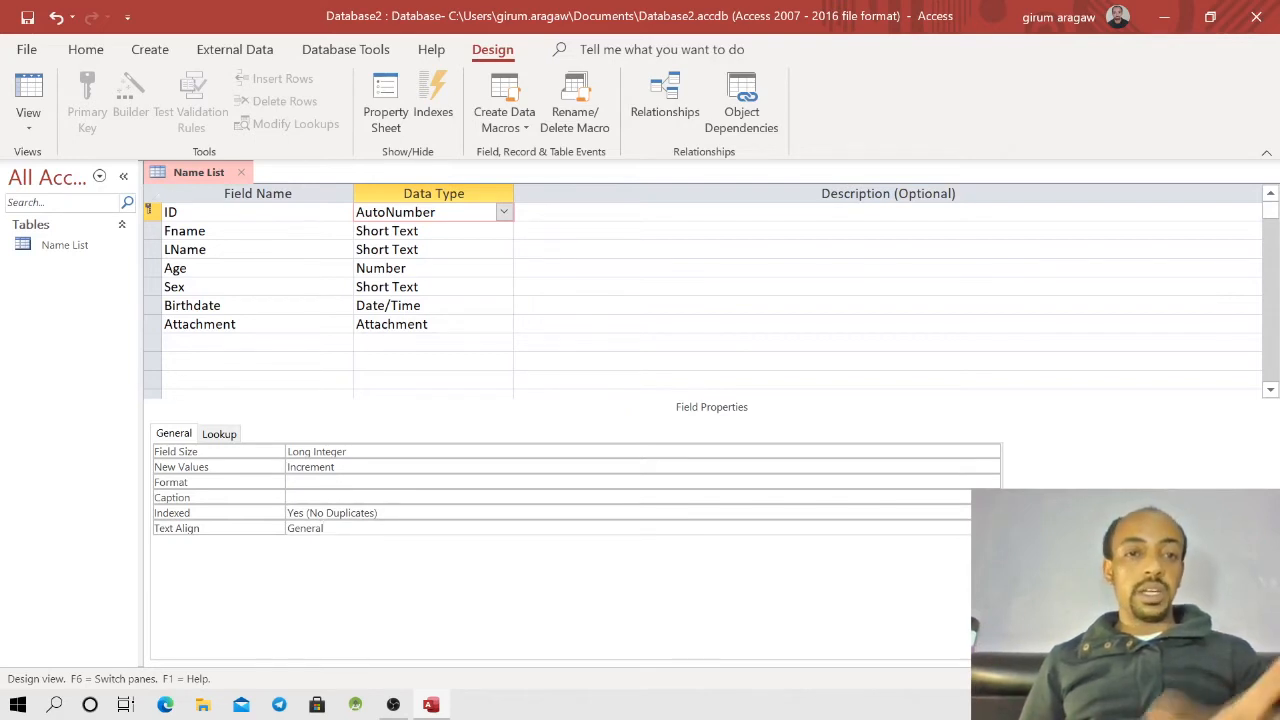
{"action": "left_click", "coordinate": [991, 528]}
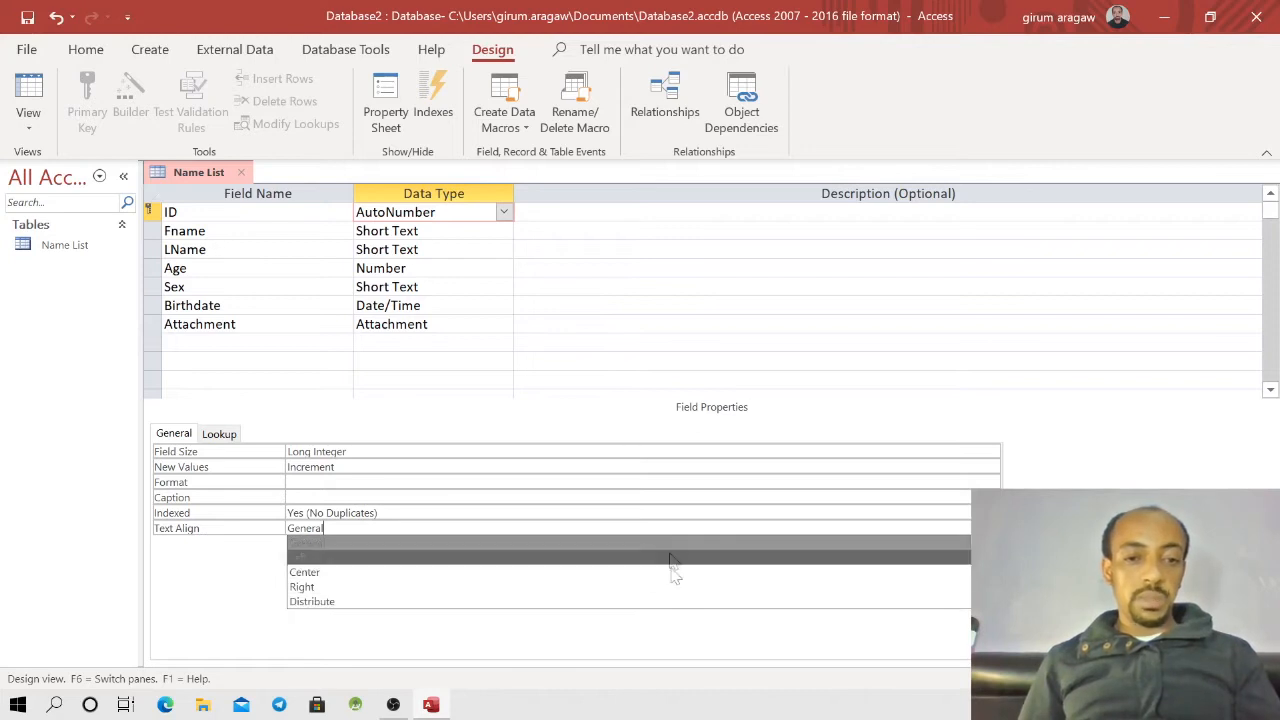
{"action": "left_click", "coordinate": [180, 570]}
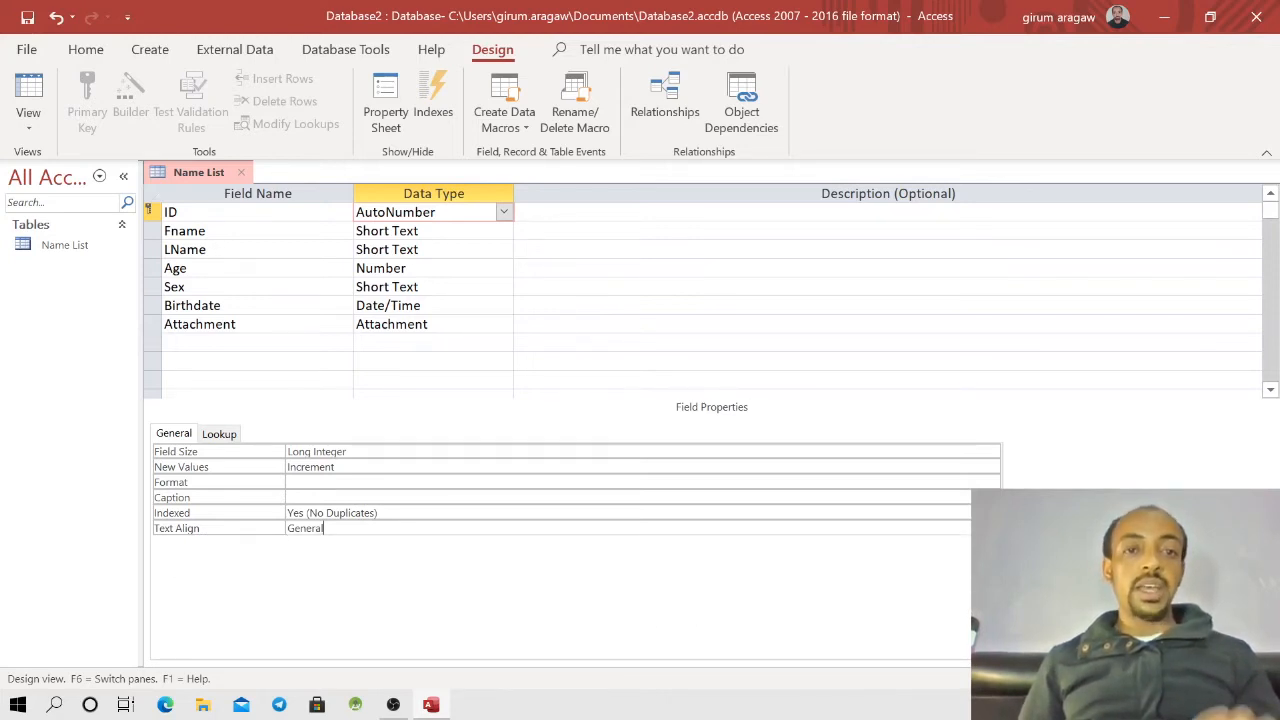
Step: Try a Field Size of 5 for the Fname field, and set it back to 255
{"action": "left_click", "coordinate": [438, 231]}
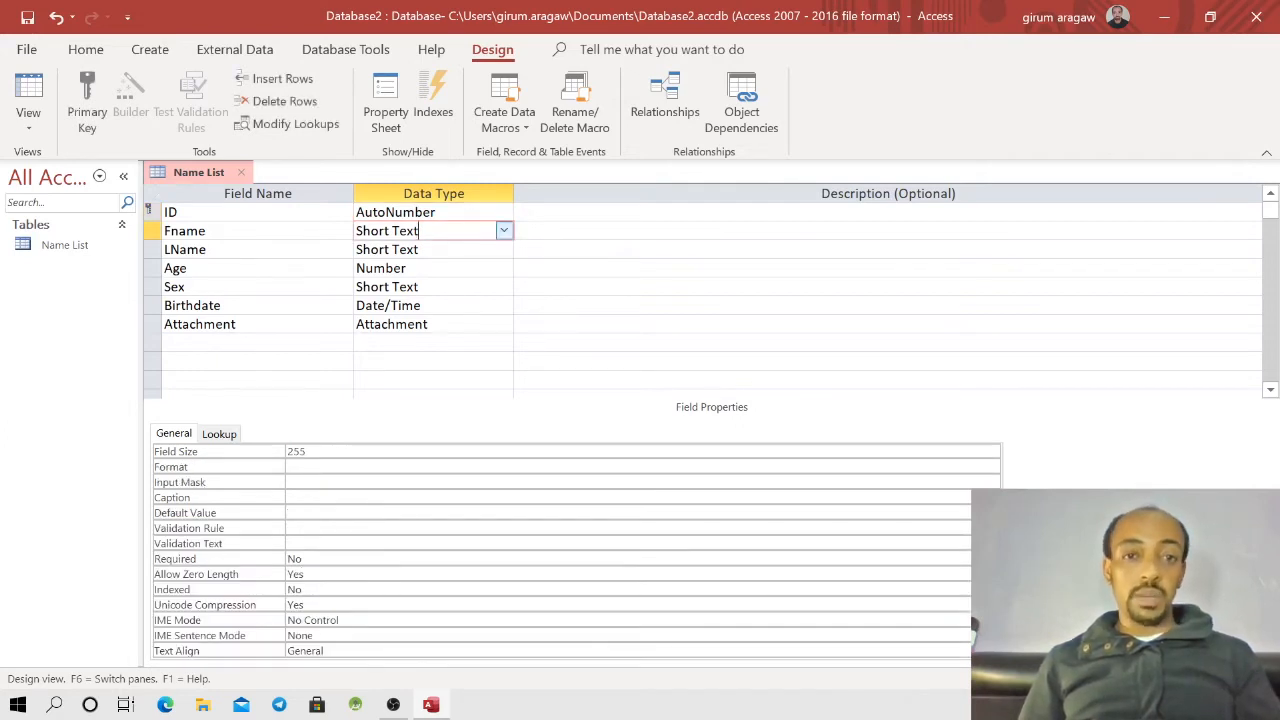
{"action": "left_click", "coordinate": [504, 231]}
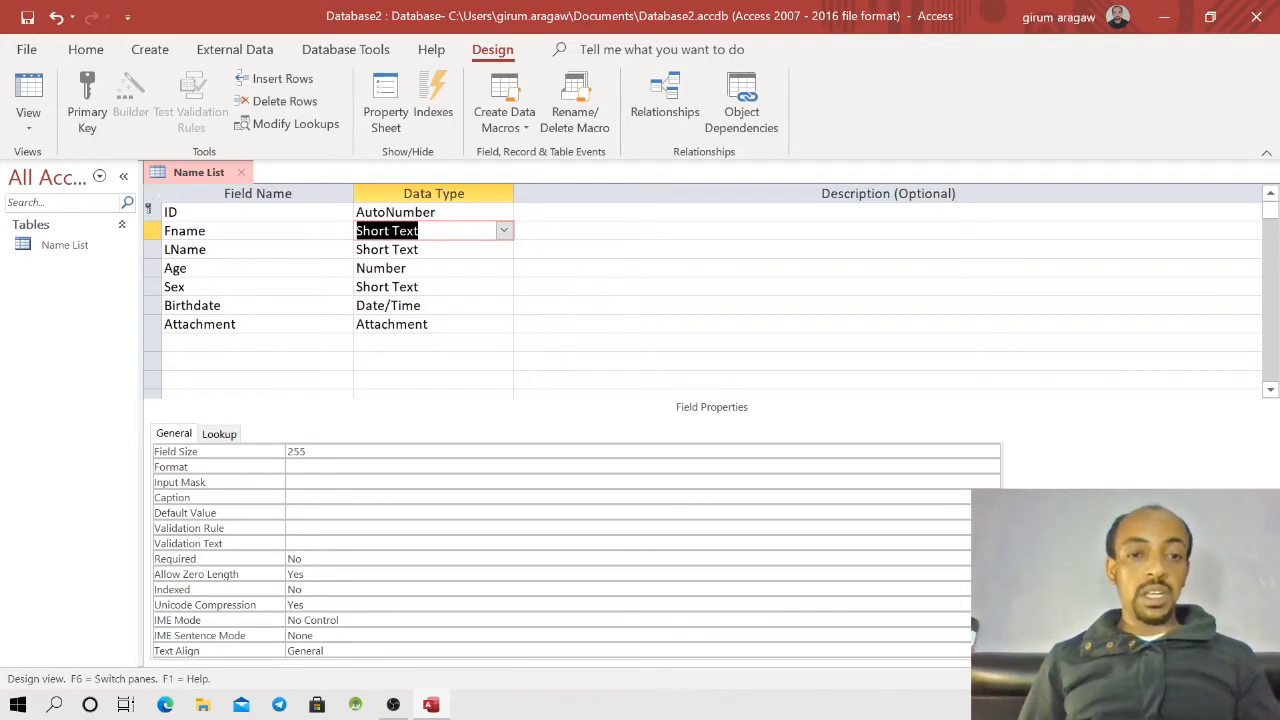
{"action": "key", "text": "F6"}
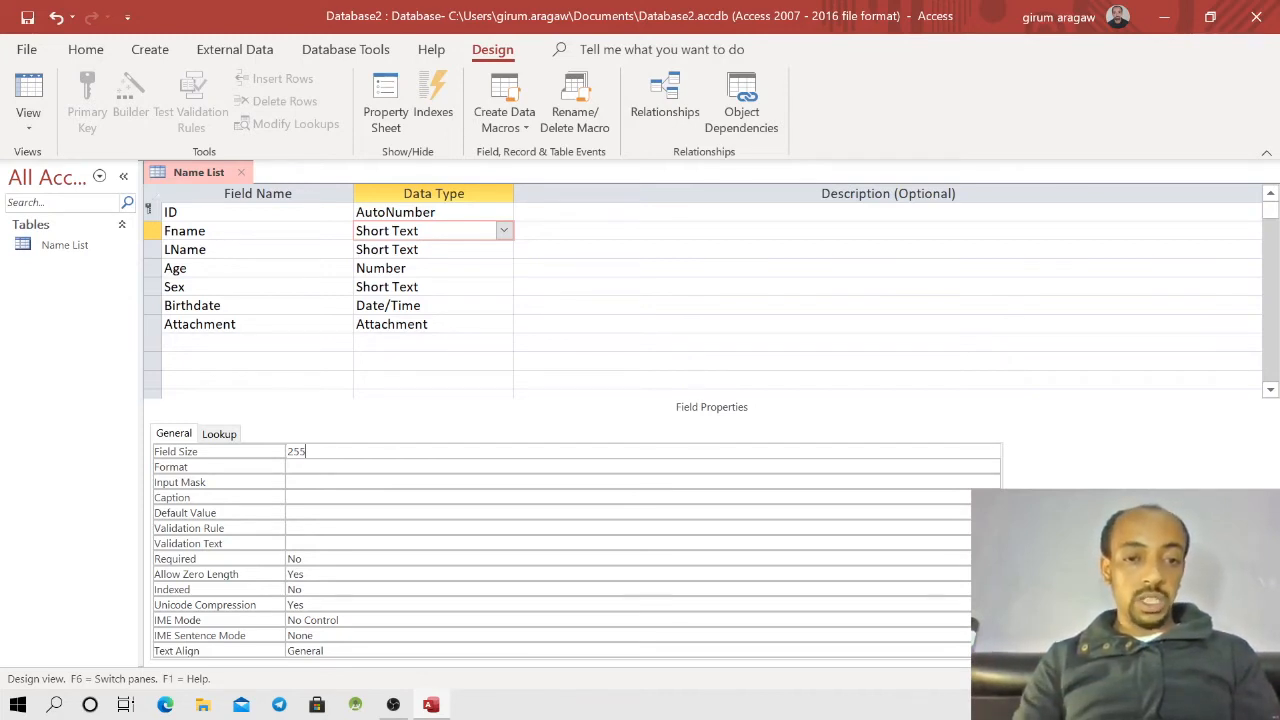
{"action": "key", "text": "BackSpace"}
{"action": "key", "text": "BackSpace"}
{"action": "key", "text": "BackSpace"}
{"action": "type", "text": "5"}
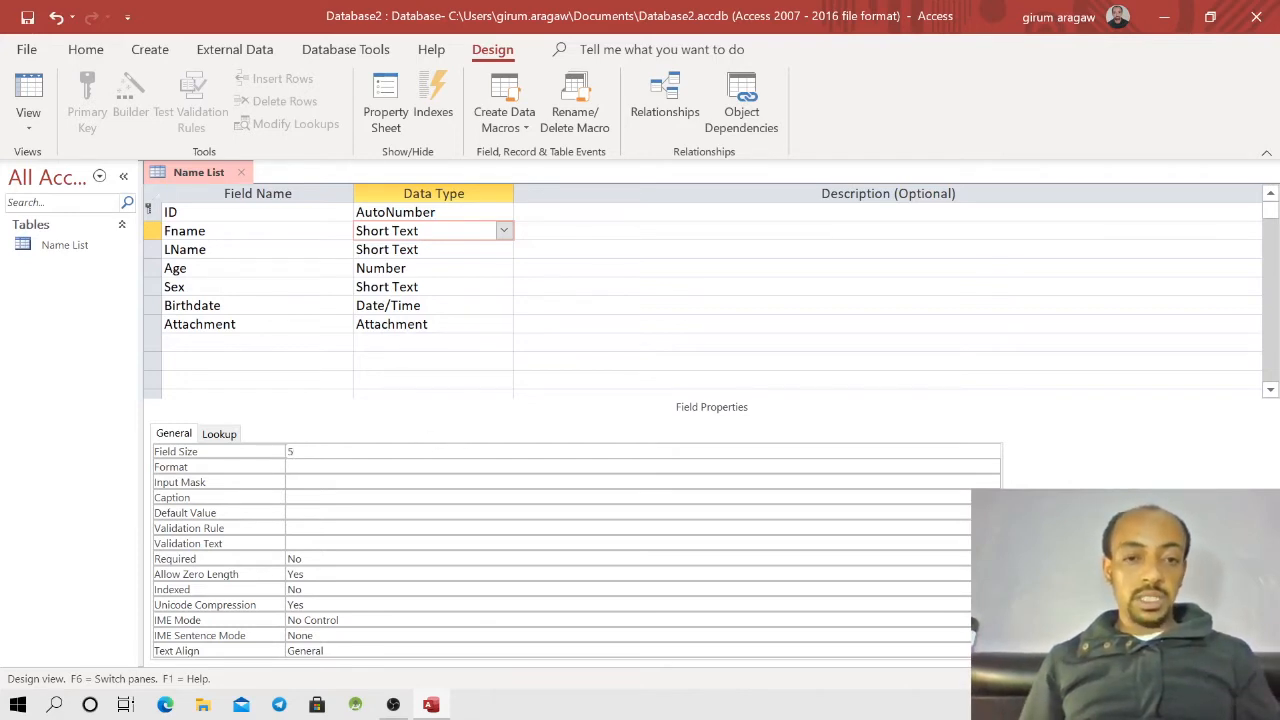
{"action": "left_click", "coordinate": [160, 452]}
{"action": "type", "text": "255"}
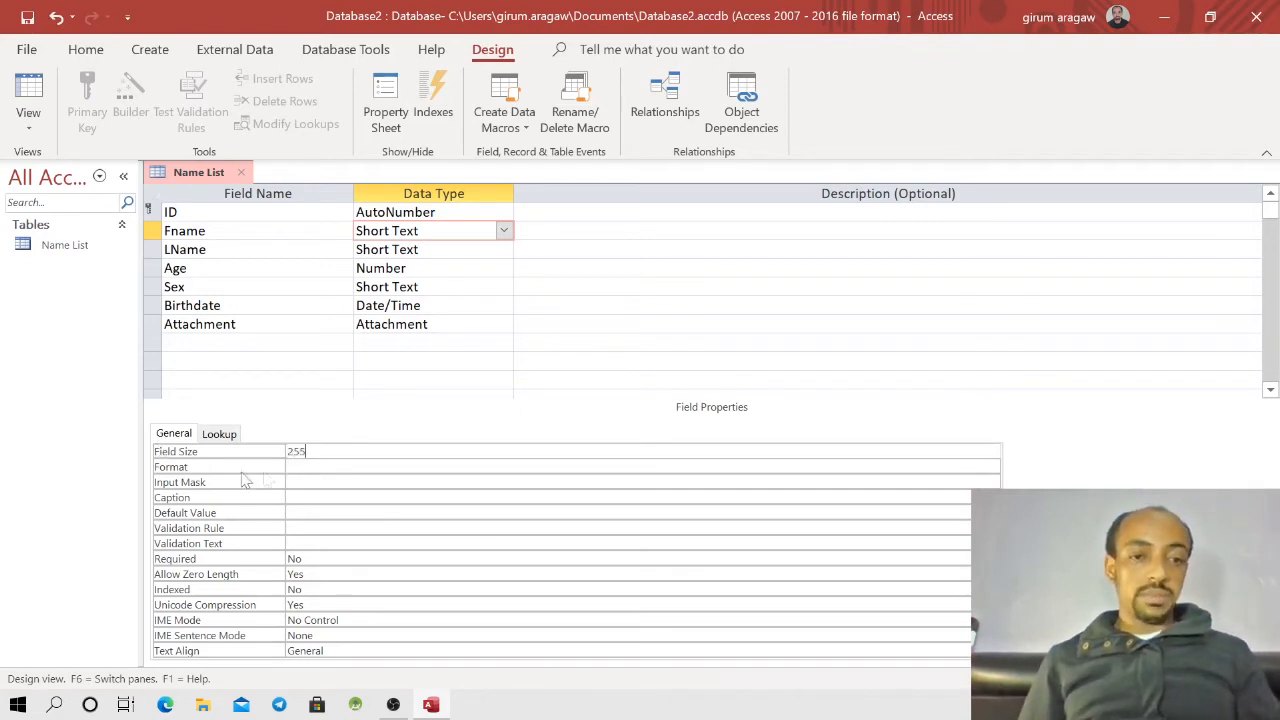
Step: Check the Fname field's Format options and go to its Input Mask property
{"action": "left_click", "coordinate": [290, 467]}
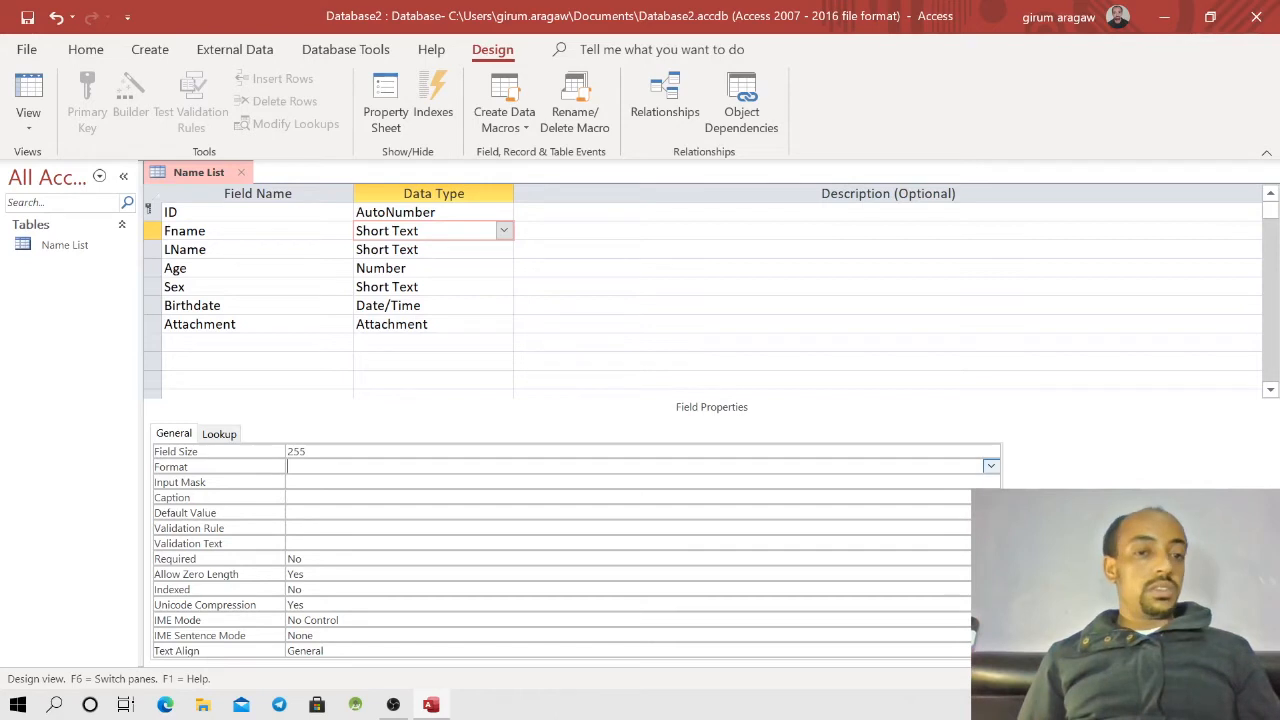
{"action": "left_click", "coordinate": [991, 468]}
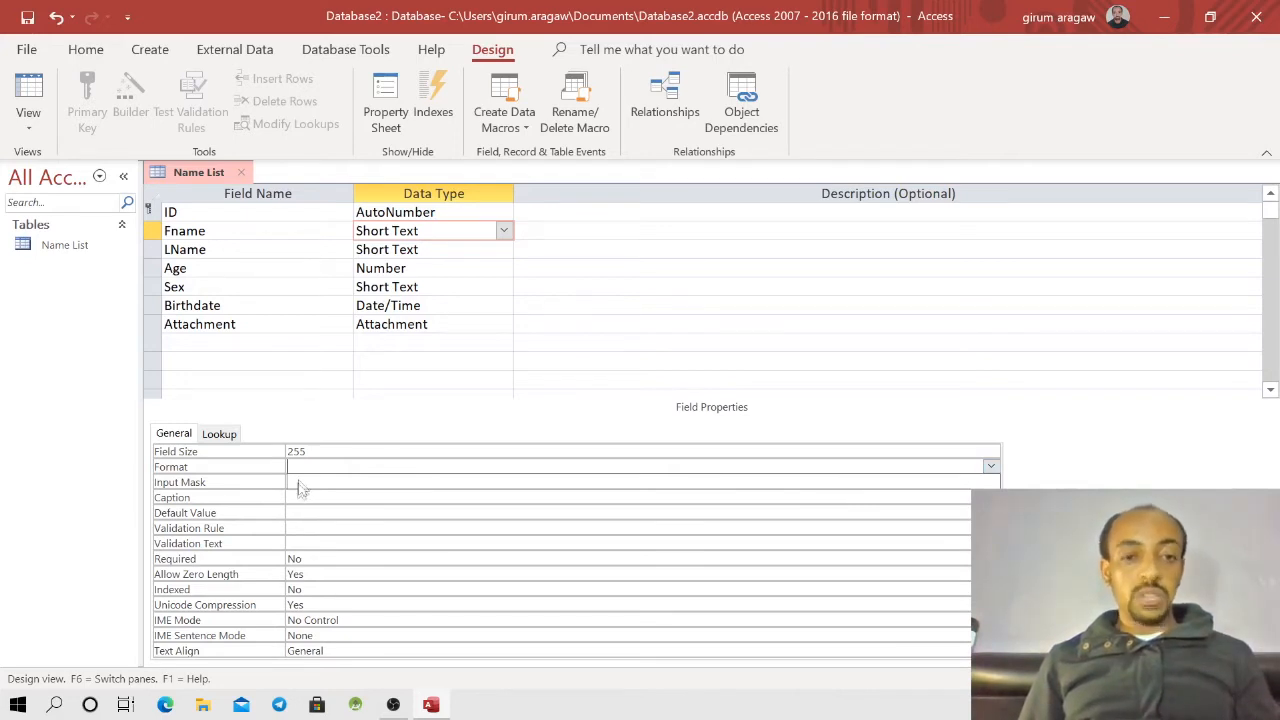
{"action": "left_click", "coordinate": [991, 467]}
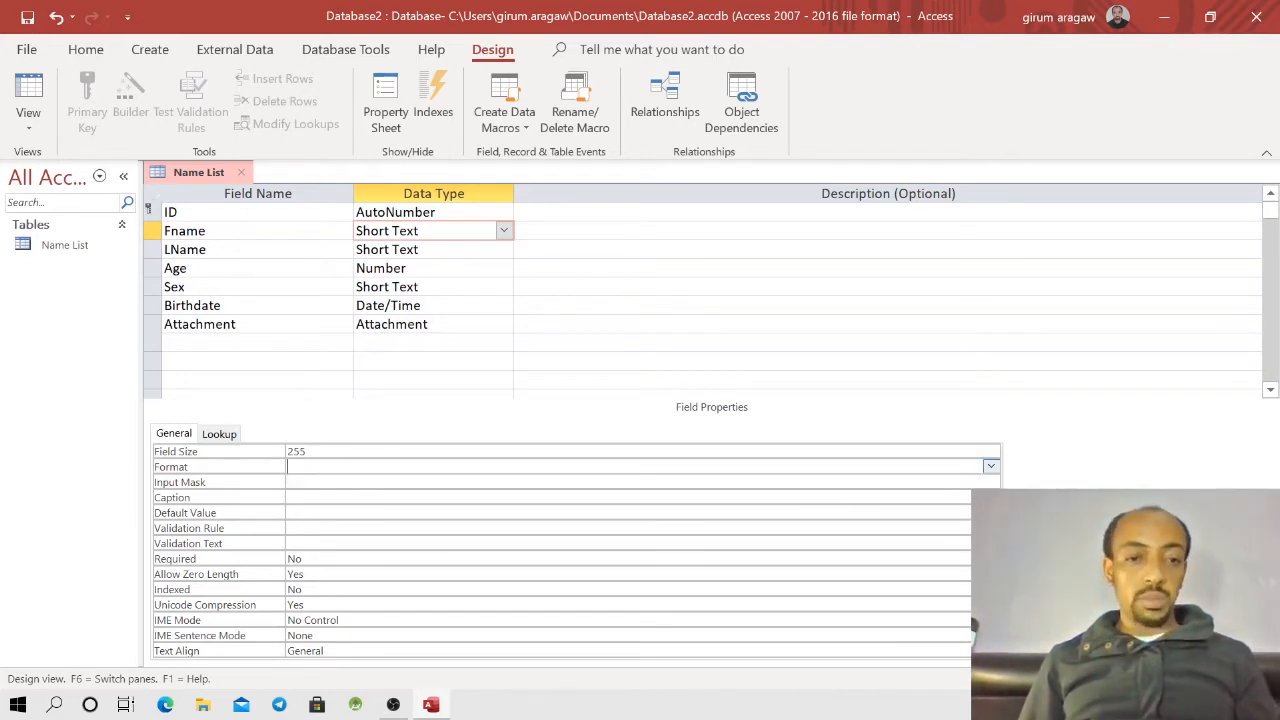
{"action": "left_click", "coordinate": [277, 484]}
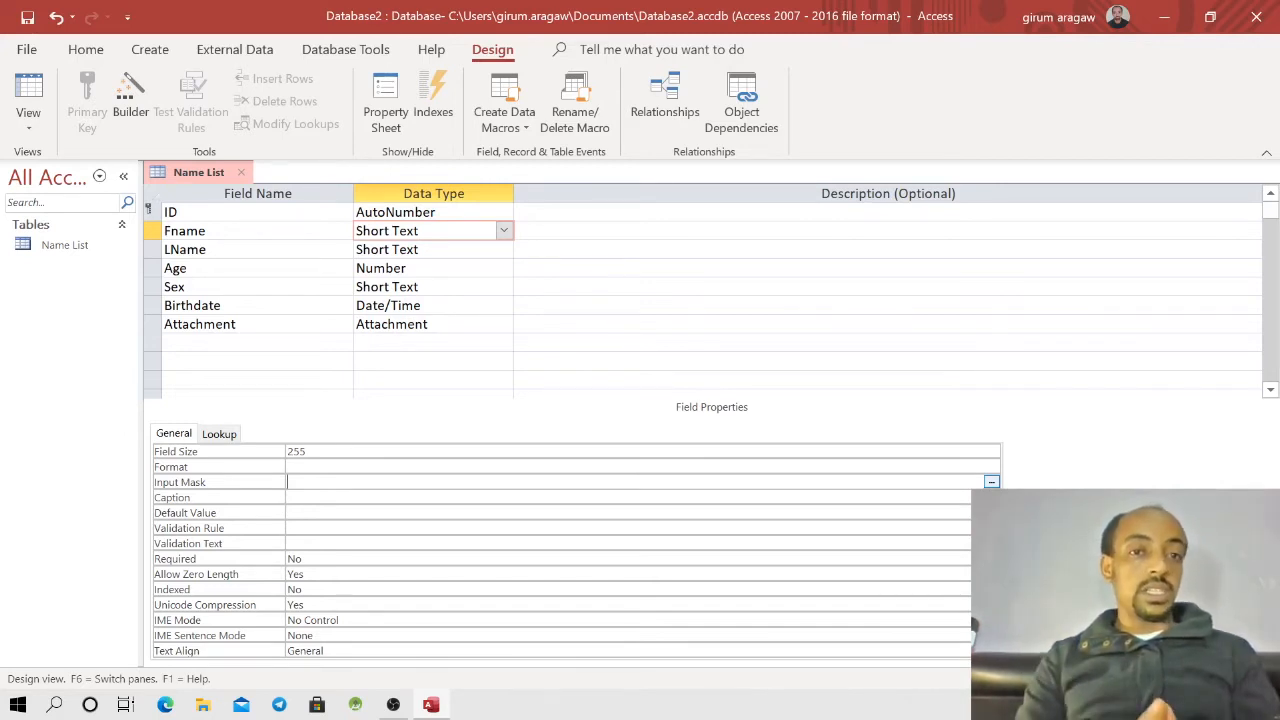
Step: View the table in Datasheet View, saving the design changes, and return to Design View
{"action": "right_click", "coordinate": [193, 172]}
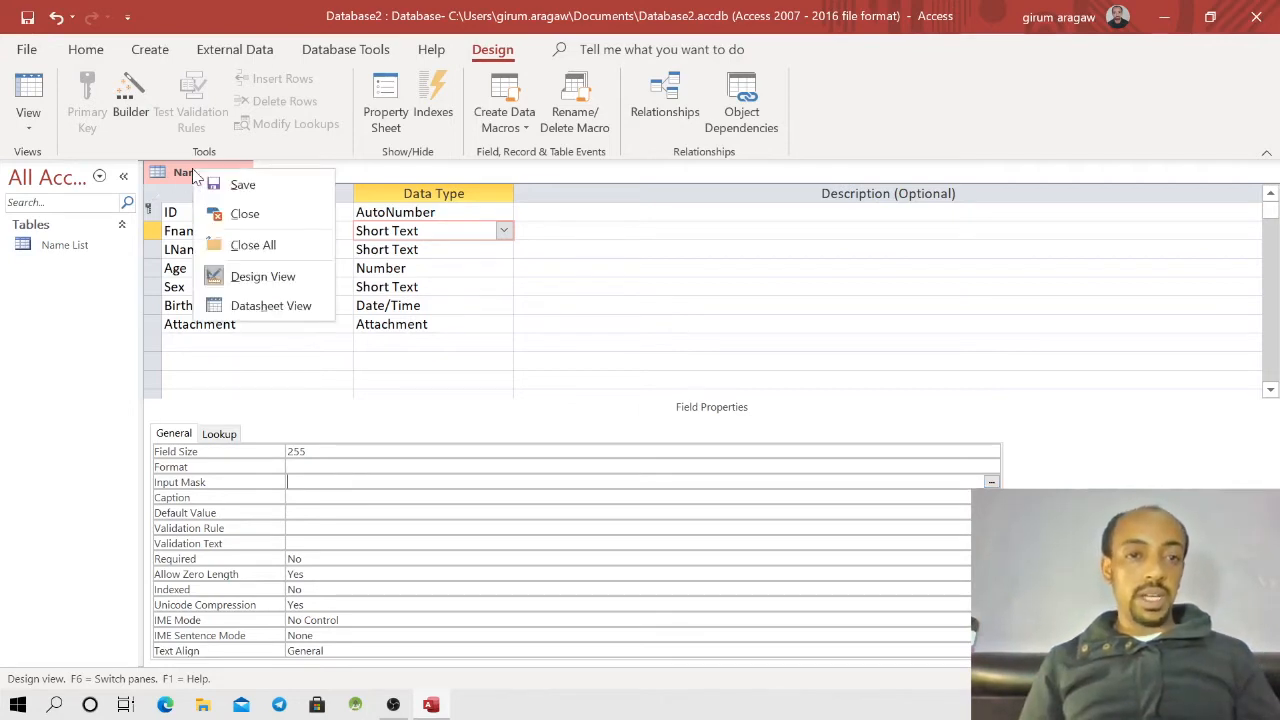
{"action": "left_click", "coordinate": [275, 305]}
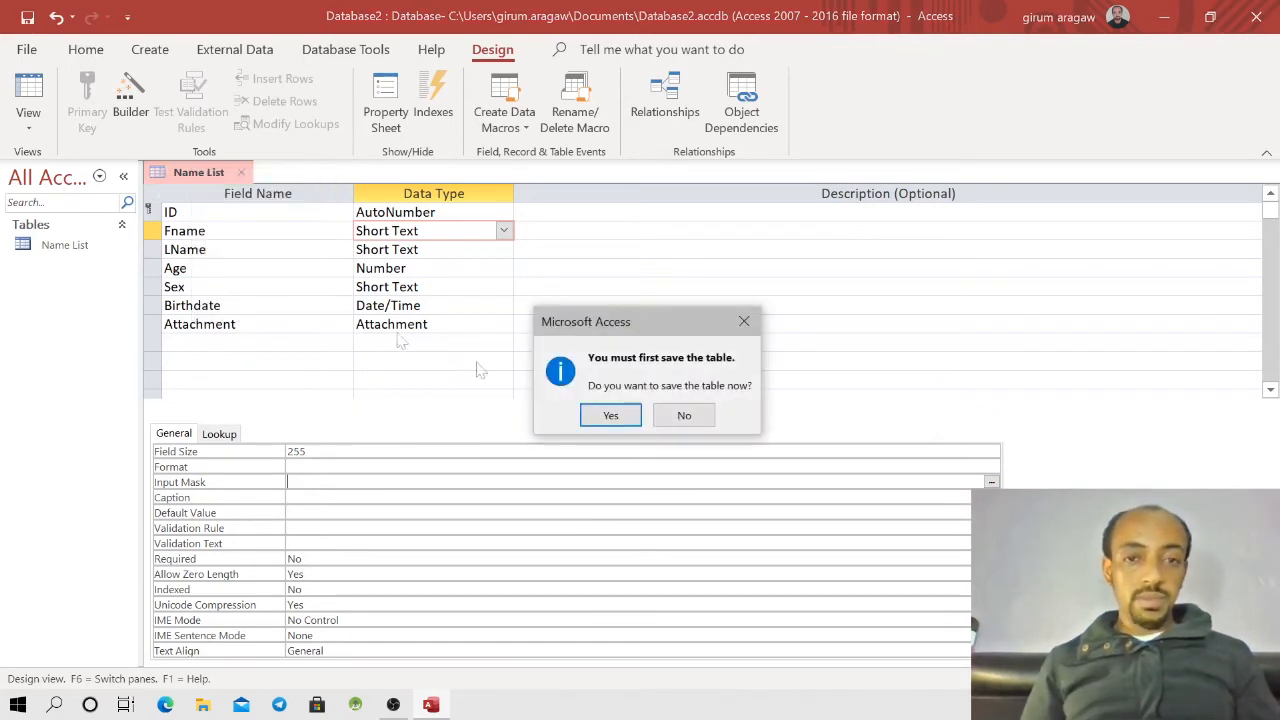
{"action": "left_click", "coordinate": [606, 416]}
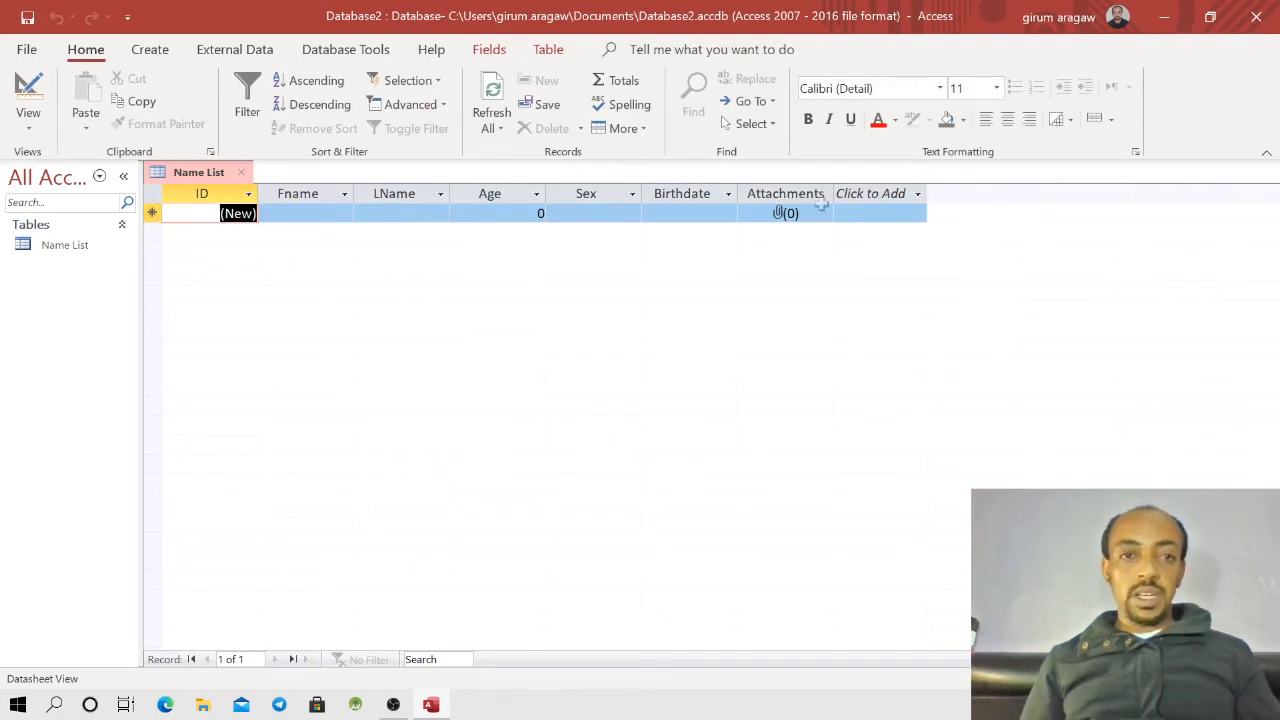
{"action": "right_click", "coordinate": [197, 177]}
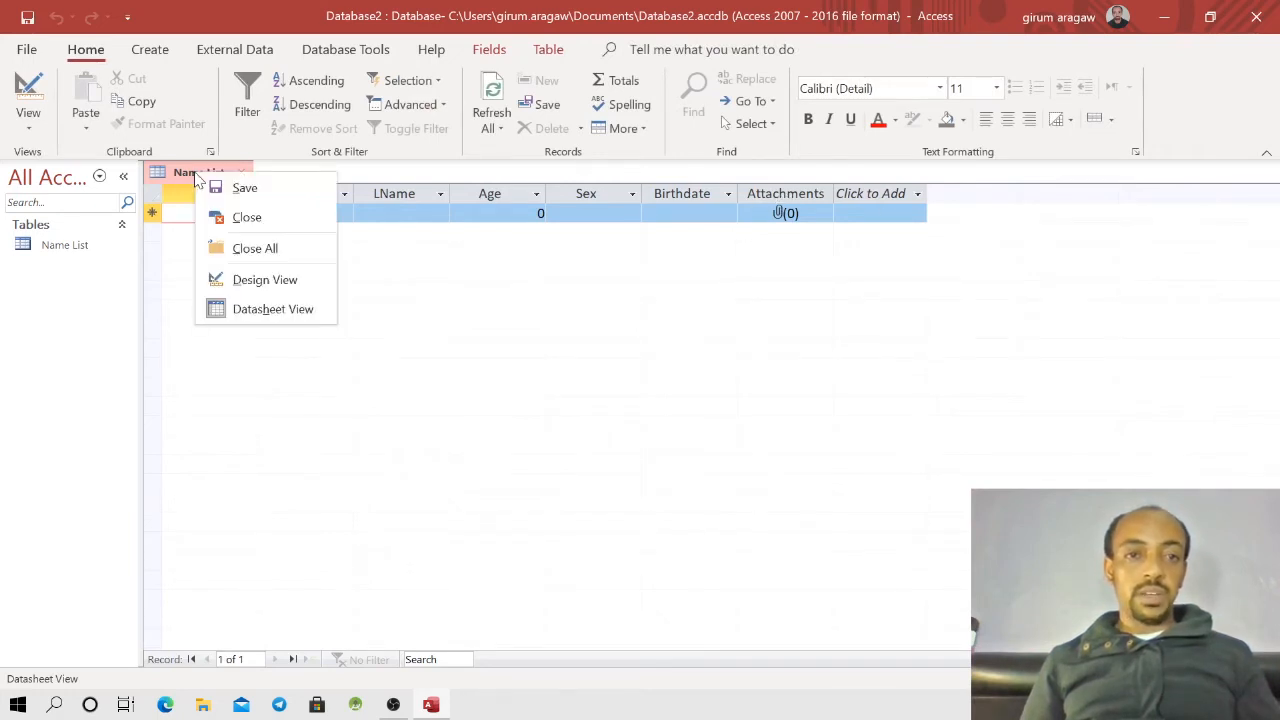
{"action": "left_click", "coordinate": [250, 280]}
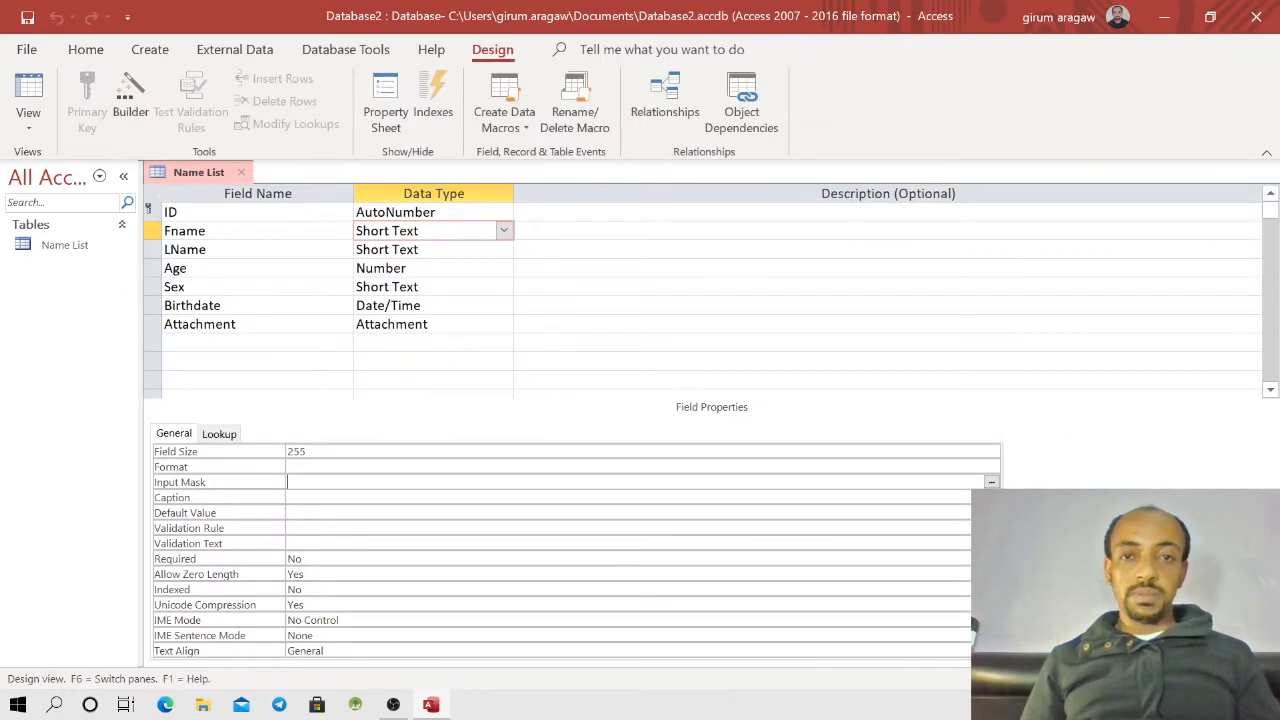
Step: Add a Phone Number field with the Short Text data type below the Attachment field
{"action": "left_click", "coordinate": [257, 343]}
{"action": "type", "text": "Phone Number"}
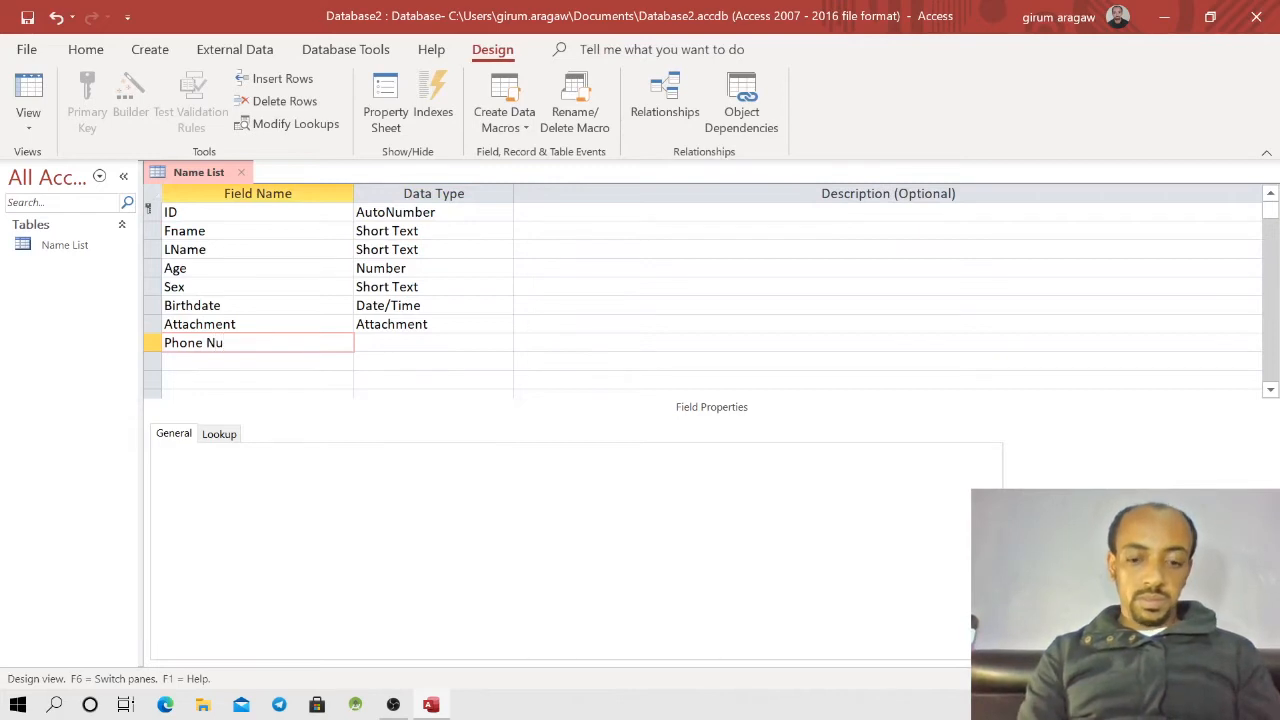
{"action": "key", "text": "Tab"}
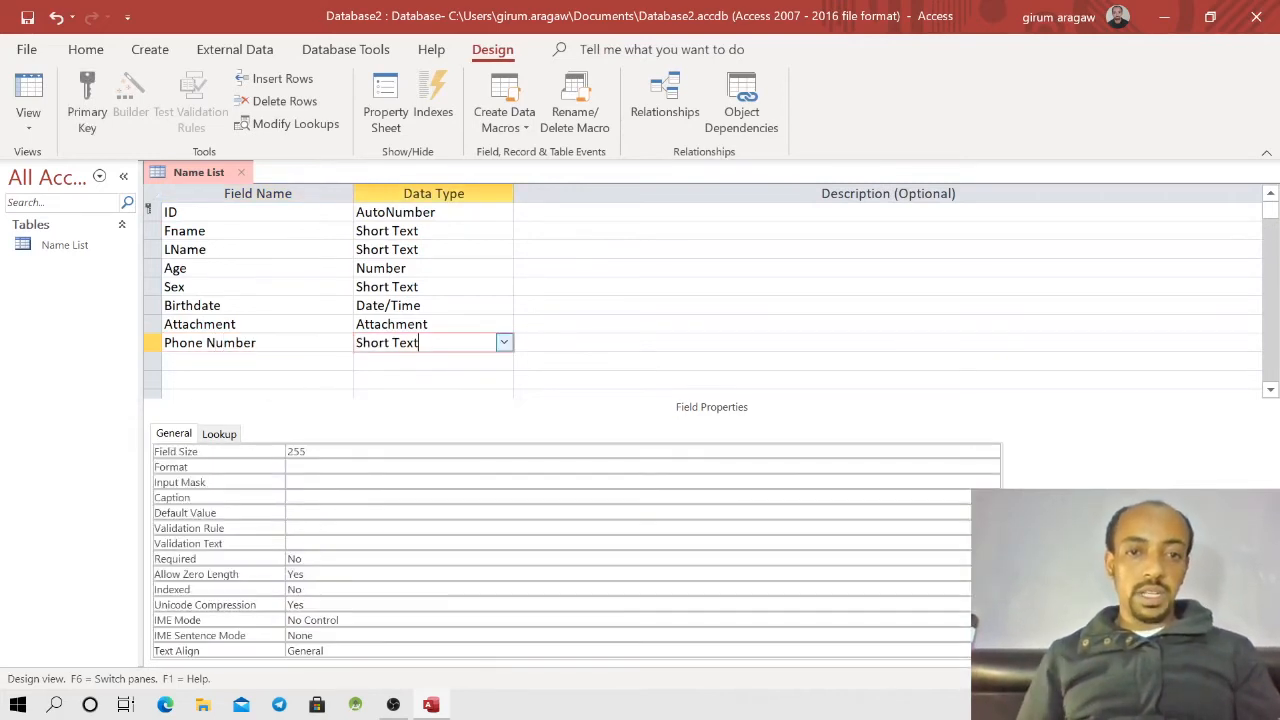
{"action": "left_click", "coordinate": [504, 343]}
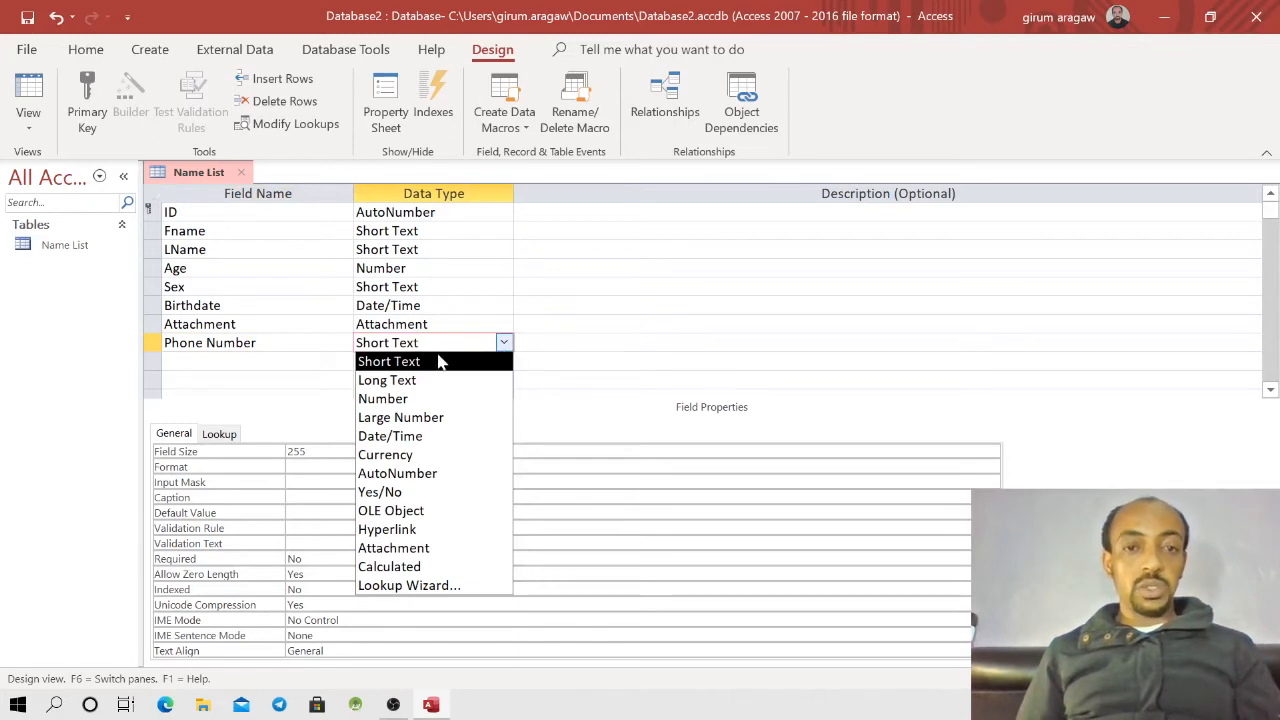
{"action": "key", "text": "Return"}
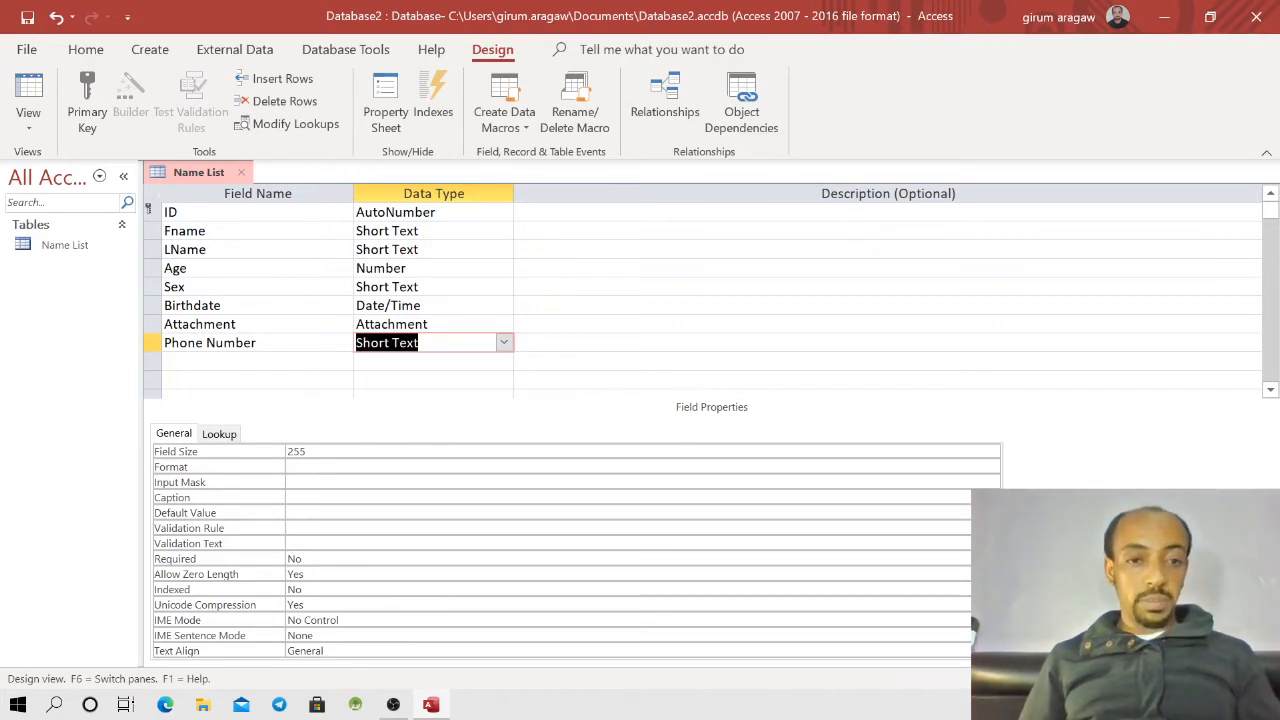
Step: Start the Input Mask Wizard for the Phone Number field, saving the table when asked
{"action": "left_click", "coordinate": [340, 482]}
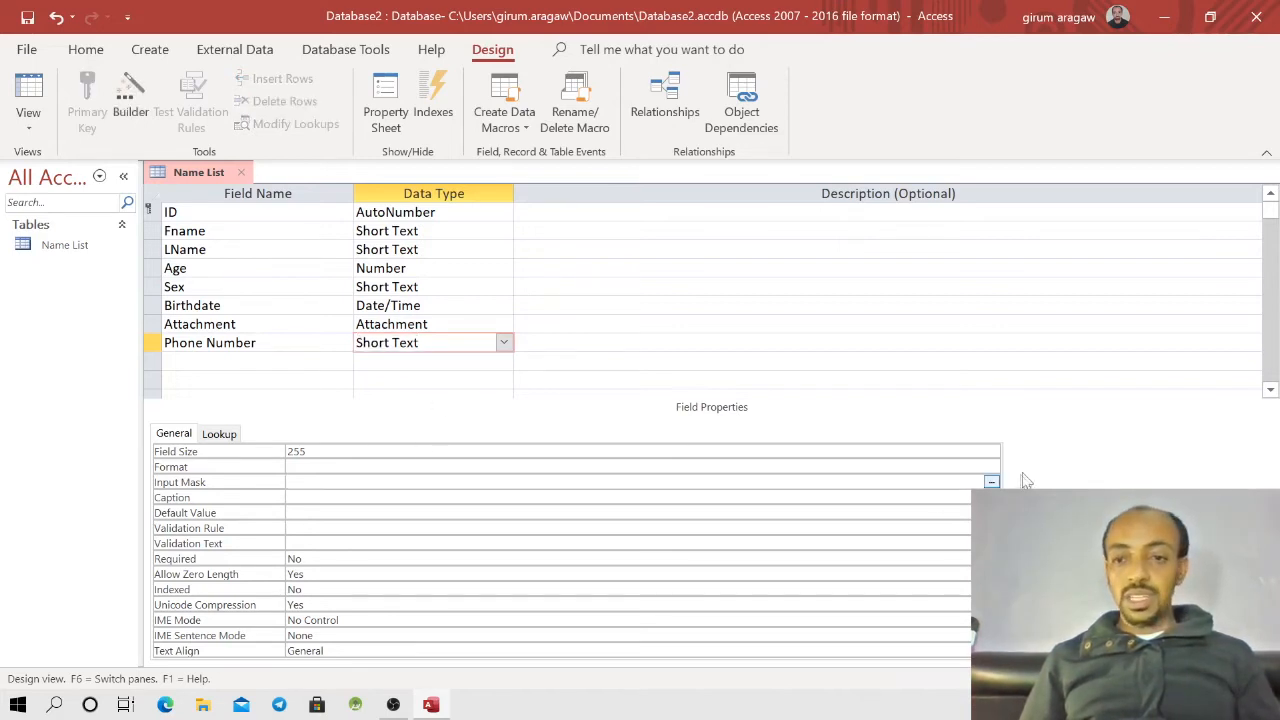
{"action": "left_click", "coordinate": [991, 481]}
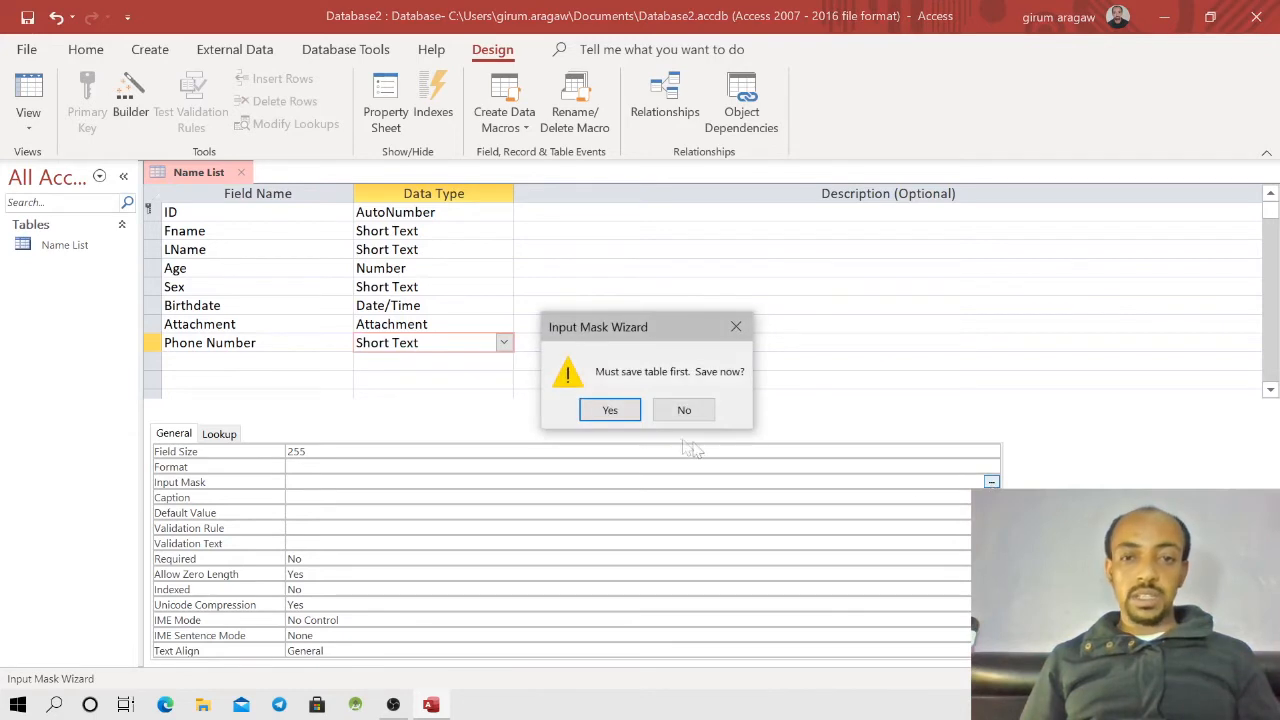
{"action": "left_click", "coordinate": [610, 412]}
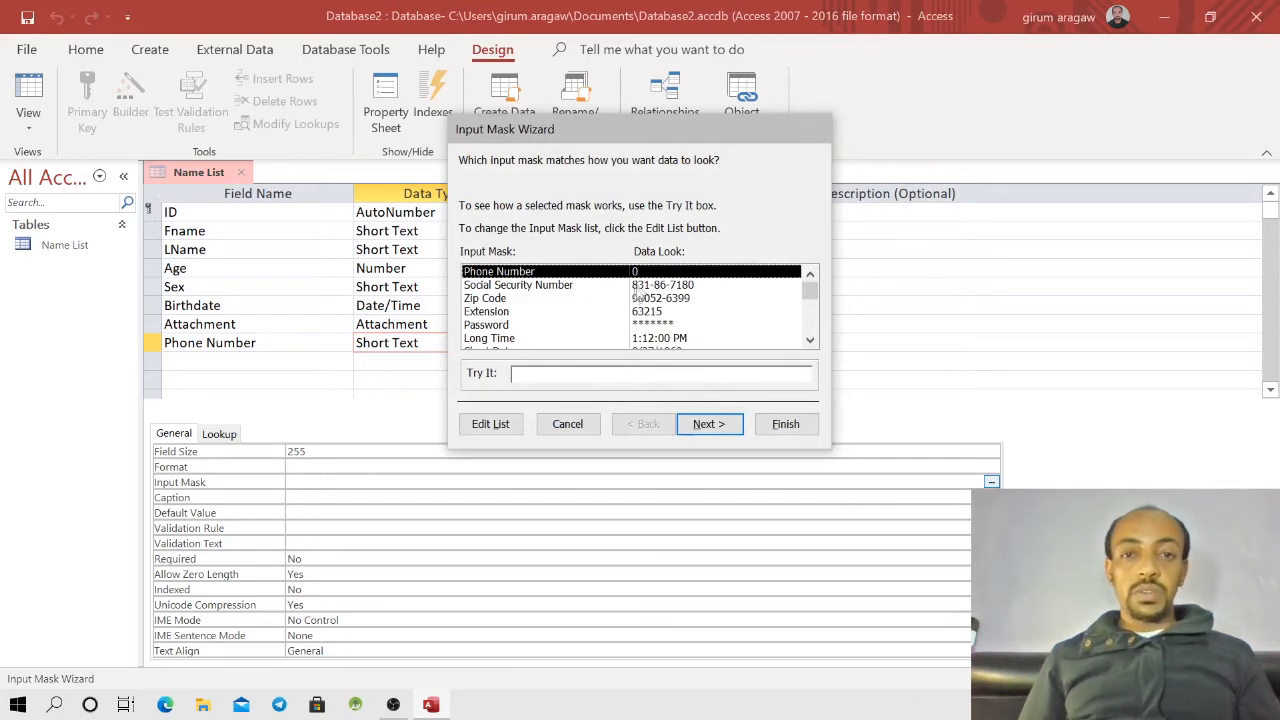
{"action": "left_click", "coordinate": [492, 425]}
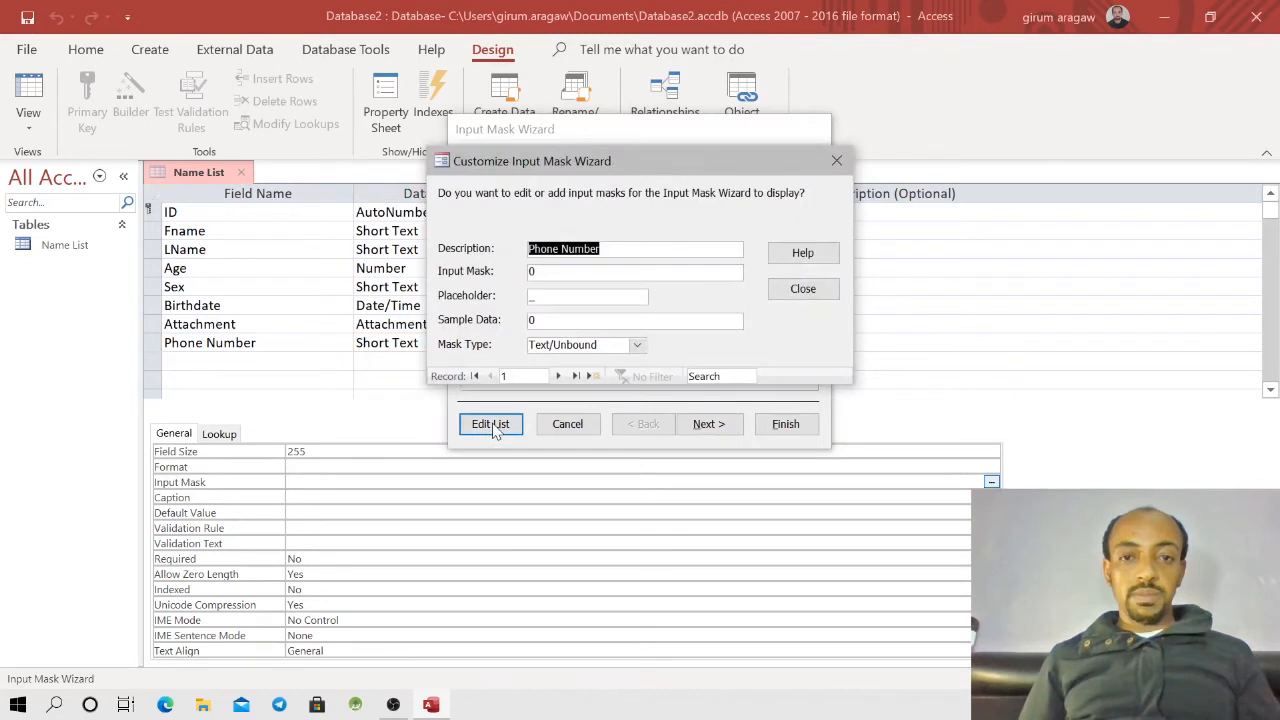
{"action": "key", "text": "Tab"}
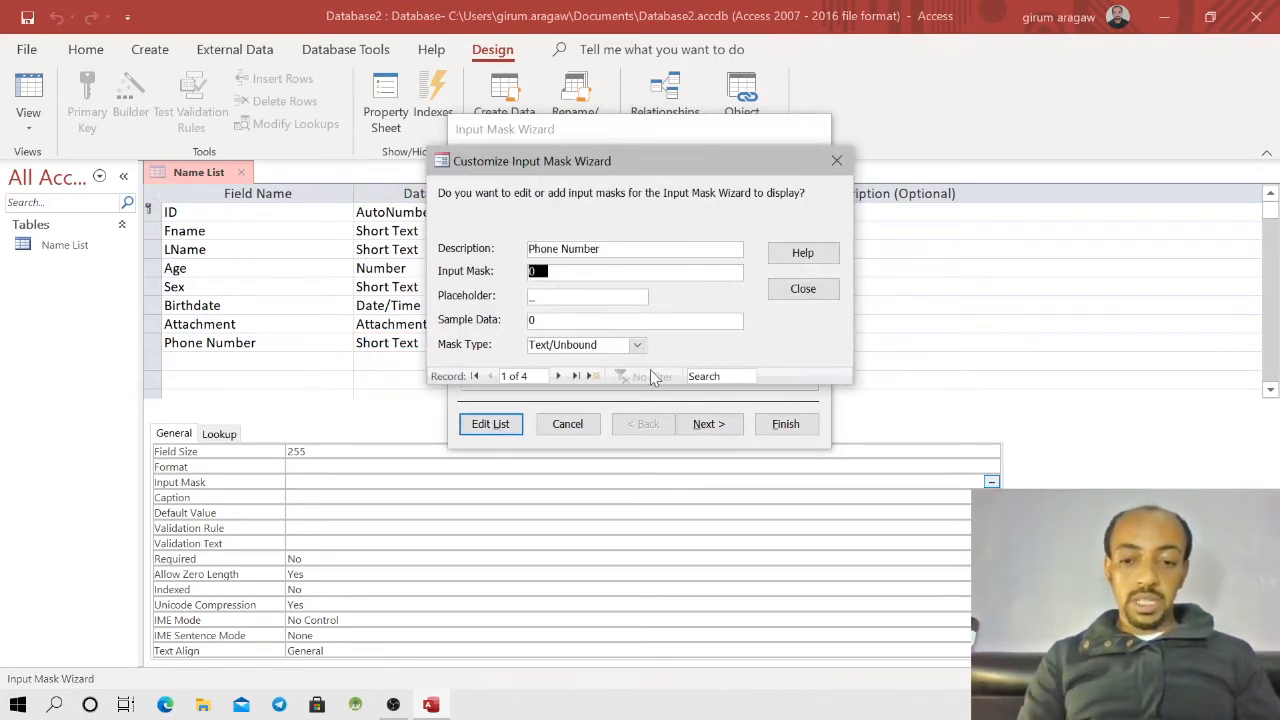
{"action": "type", "text": "(251)"}
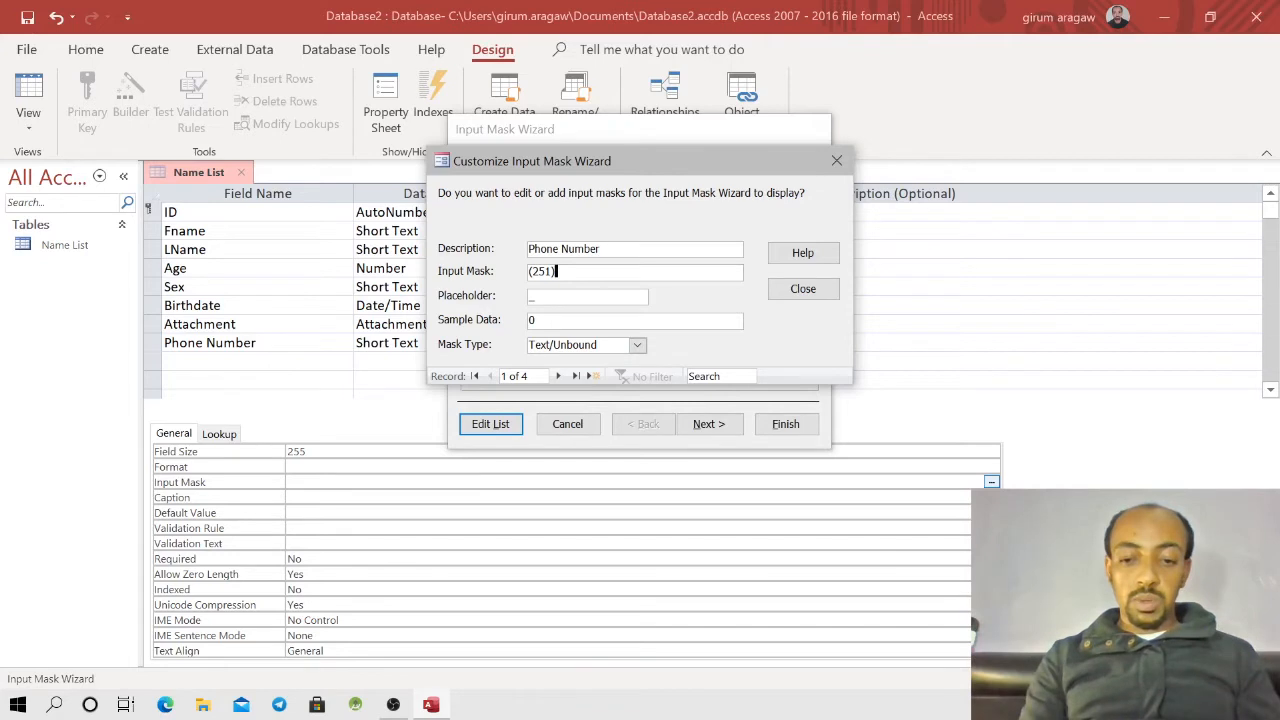
{"action": "type", "text": "00"}
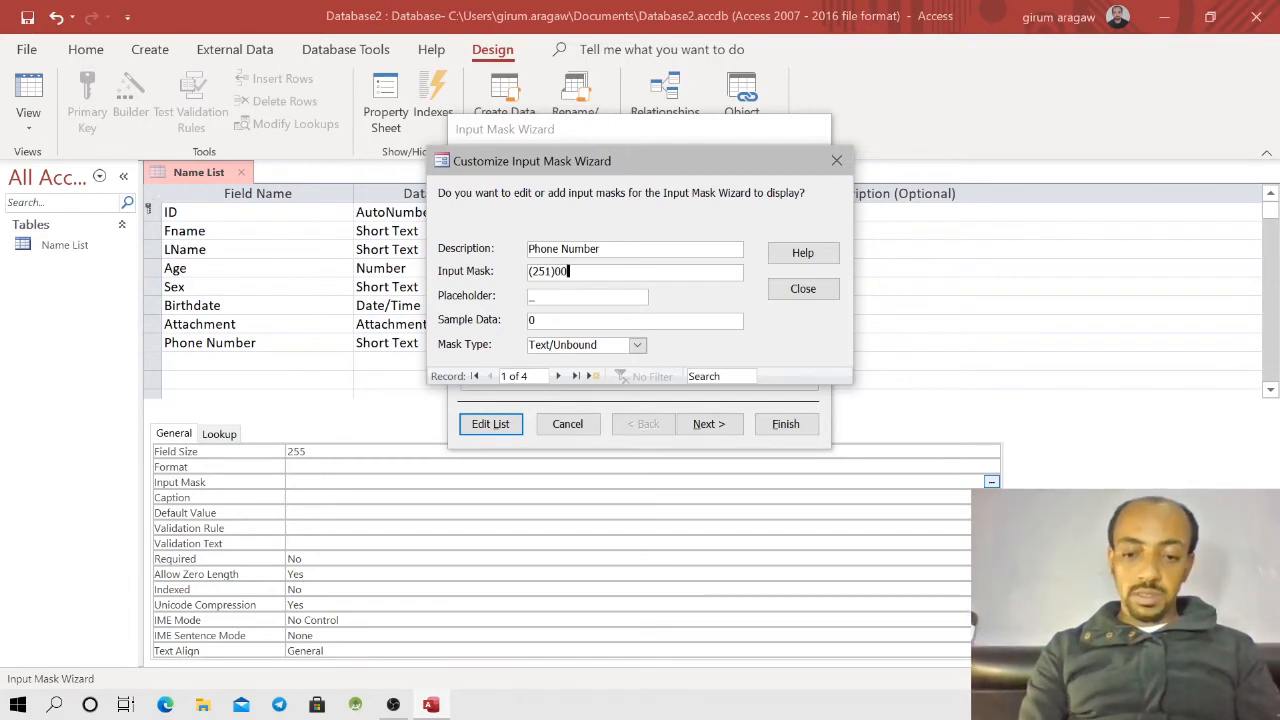
{"action": "type", "text": "-"}
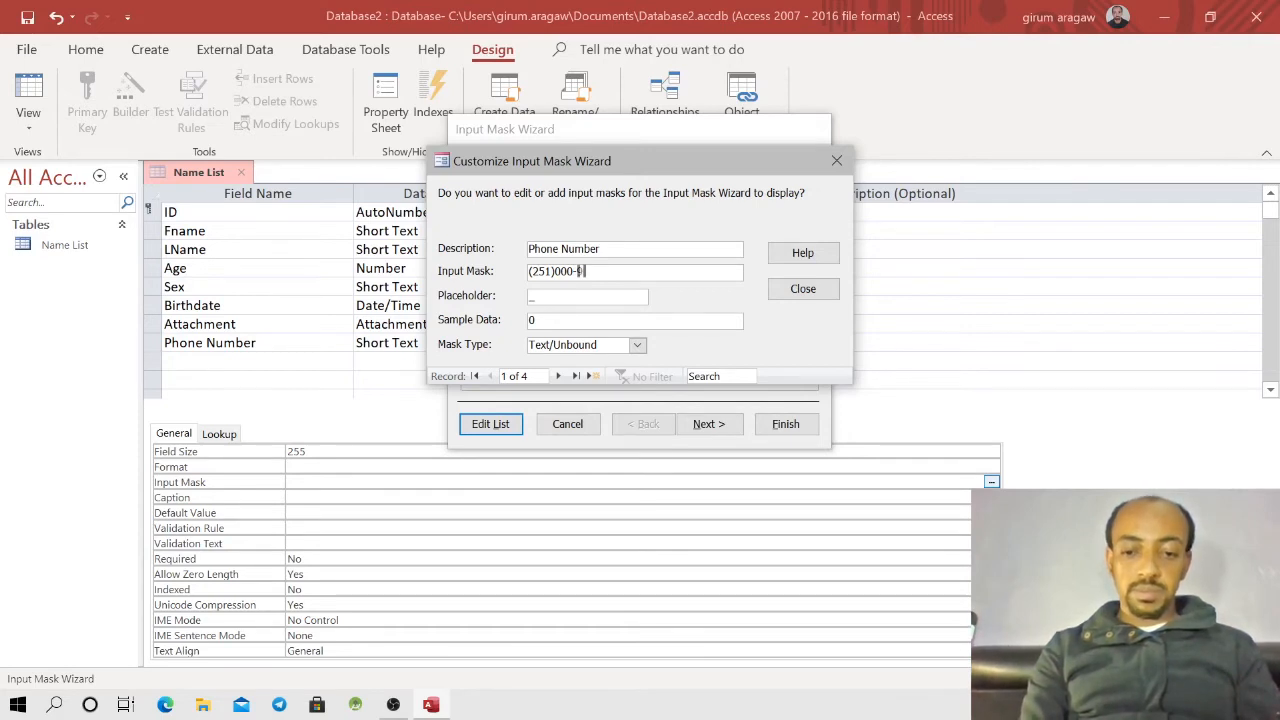
{"action": "type", "text": "0"}
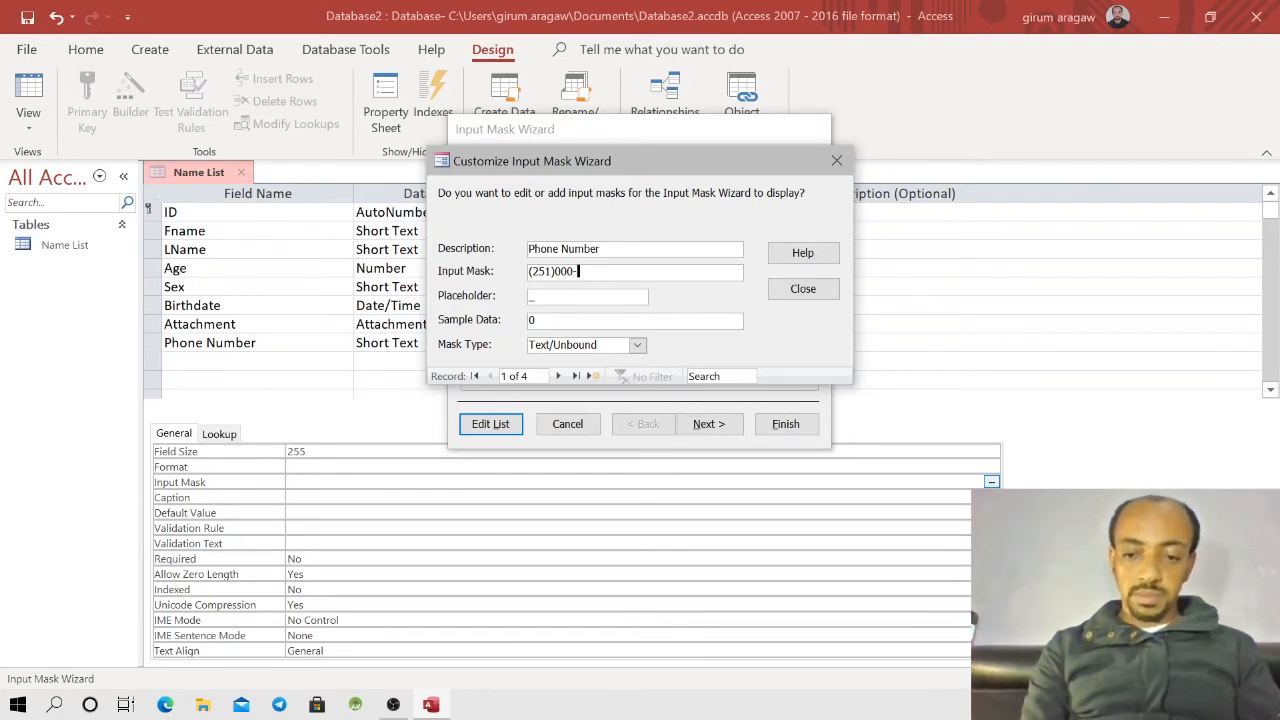
{"action": "type", "text": "000-000"}
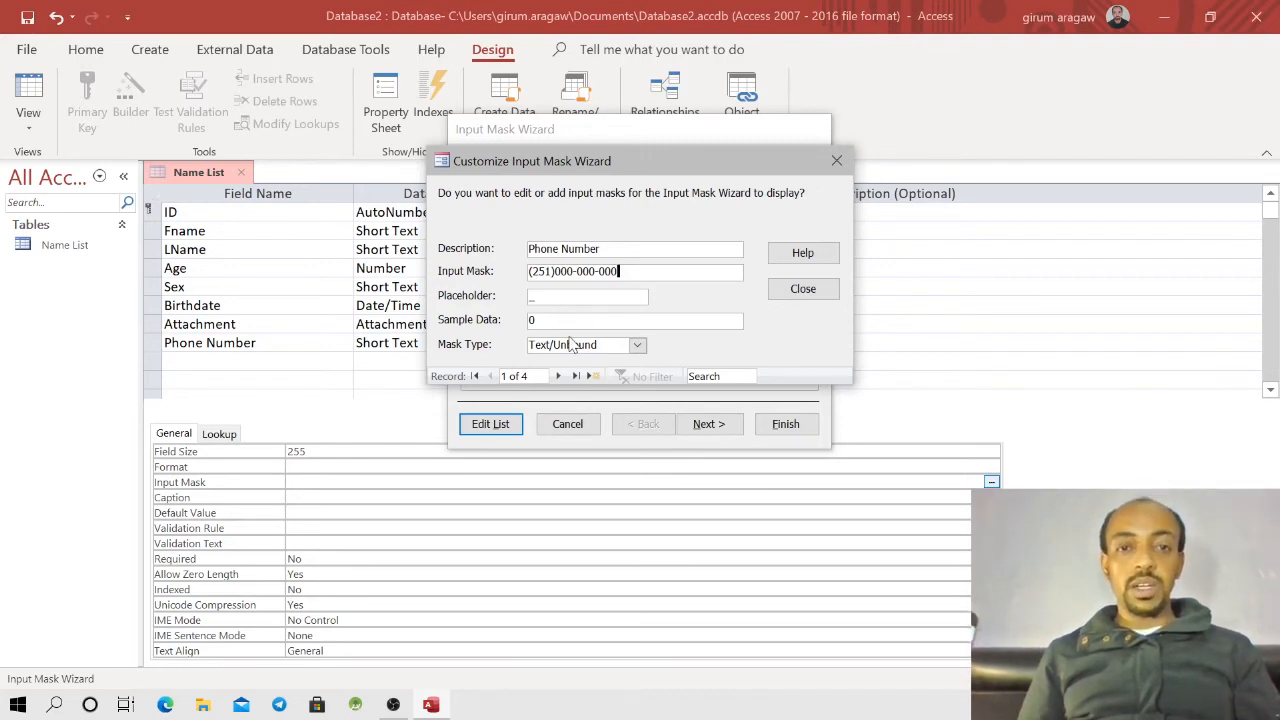
{"action": "left_click_drag", "start_coordinate": [646, 272], "coordinate": [487, 282]}
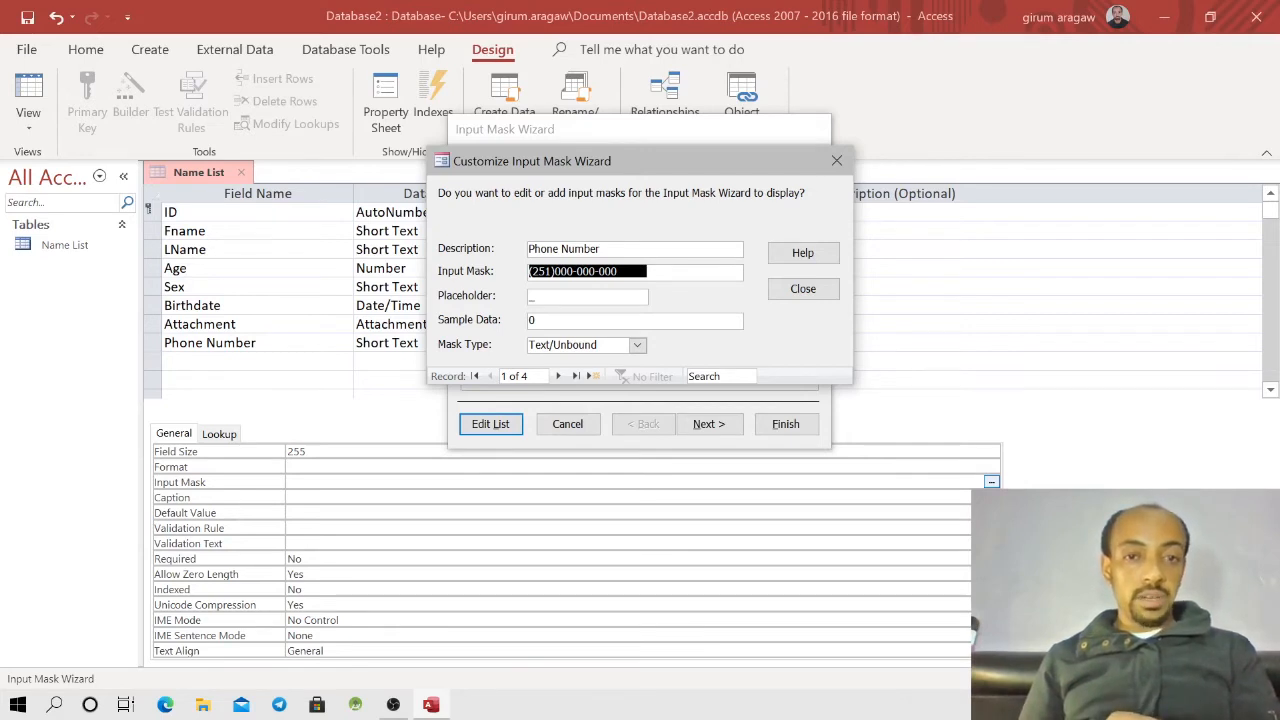
{"action": "left_click", "coordinate": [621, 271]}
{"action": "left_click_drag", "start_coordinate": [621, 271], "coordinate": [533, 318]}
{"action": "left_click", "coordinate": [533, 319]}
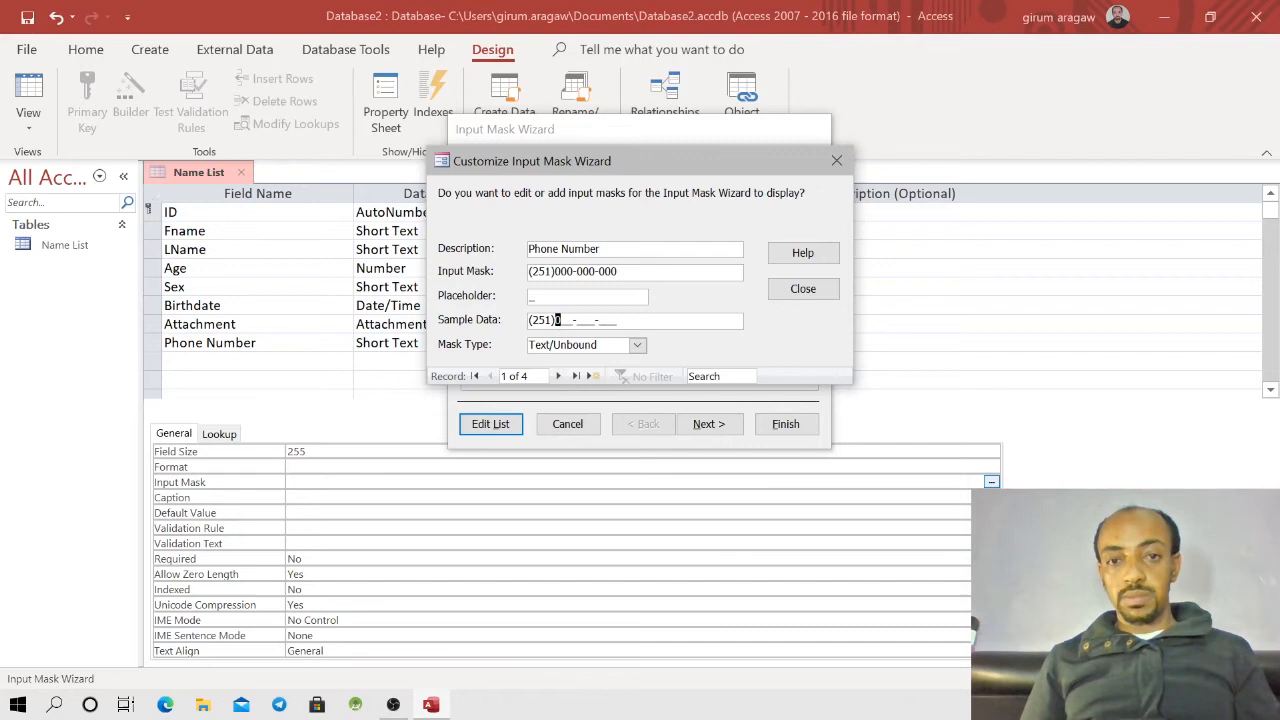
{"action": "type", "text": "000-"}
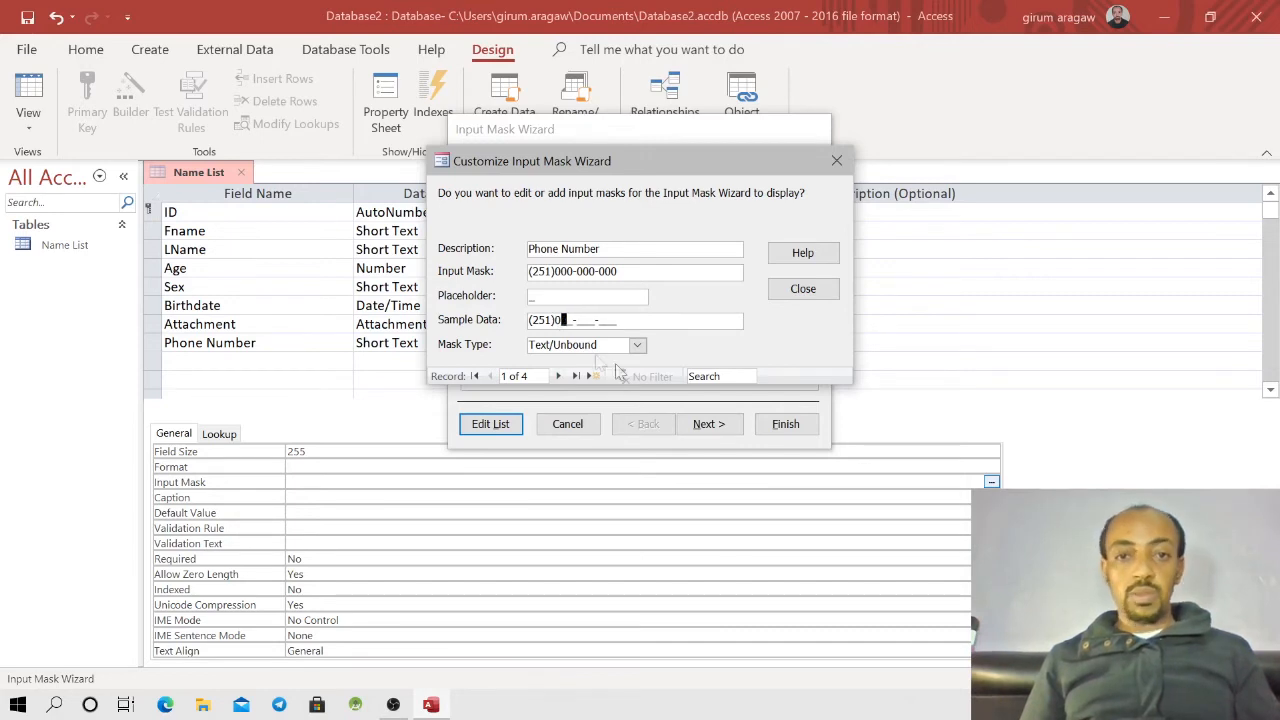
{"action": "type", "text": "000-000"}
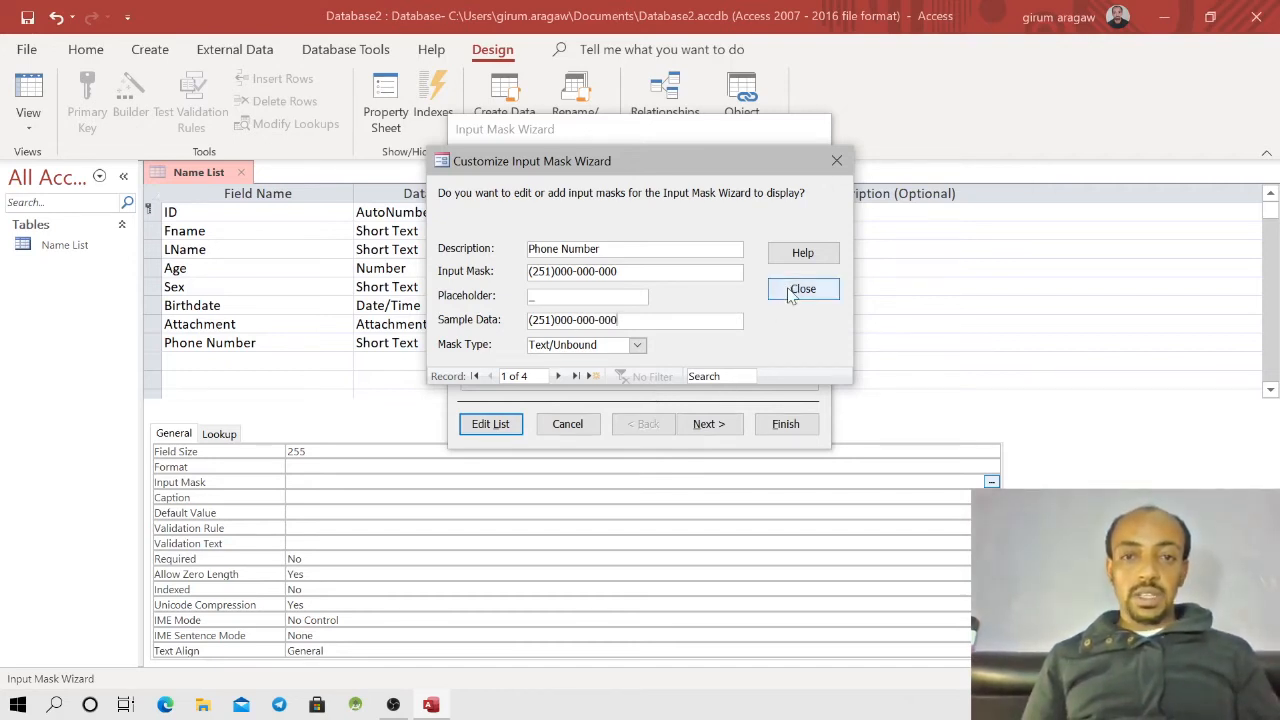
{"action": "left_click", "coordinate": [775, 294]}
Step: Apply the customized Phone Number mask to the field by finishing the wizard, and save the table
{"action": "left_click", "coordinate": [706, 425]}
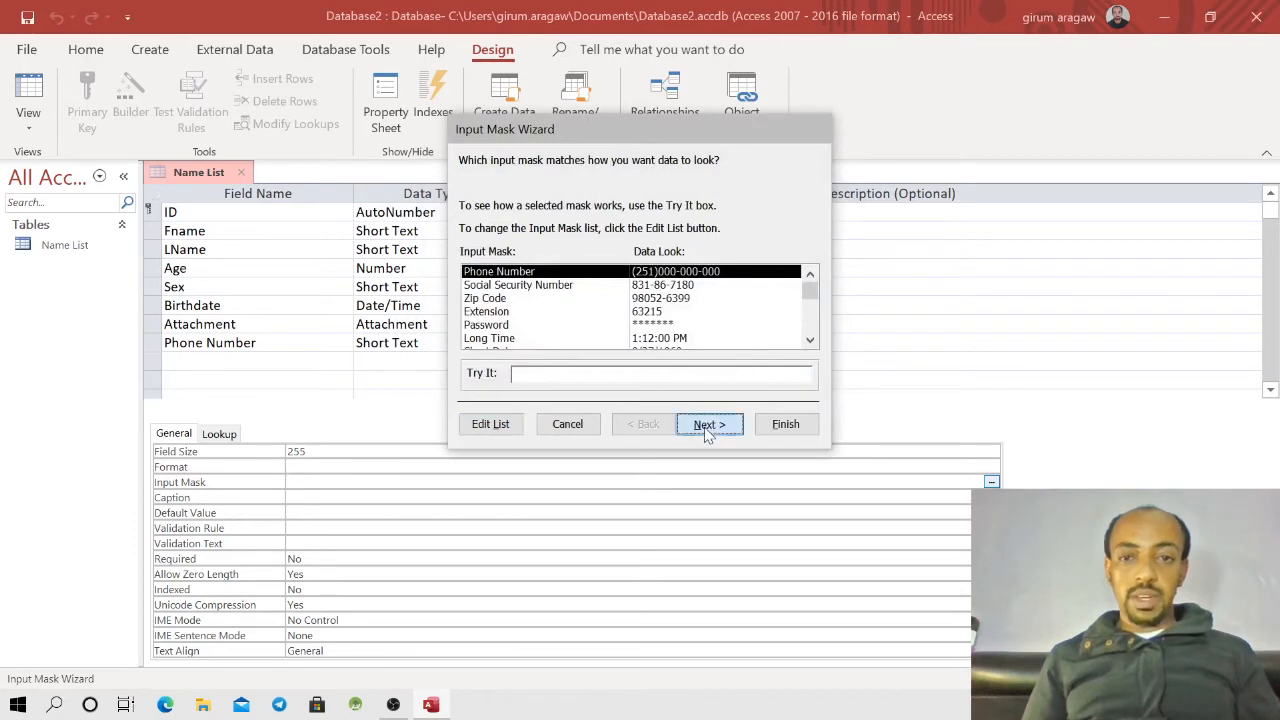
{"action": "left_click", "coordinate": [790, 427]}
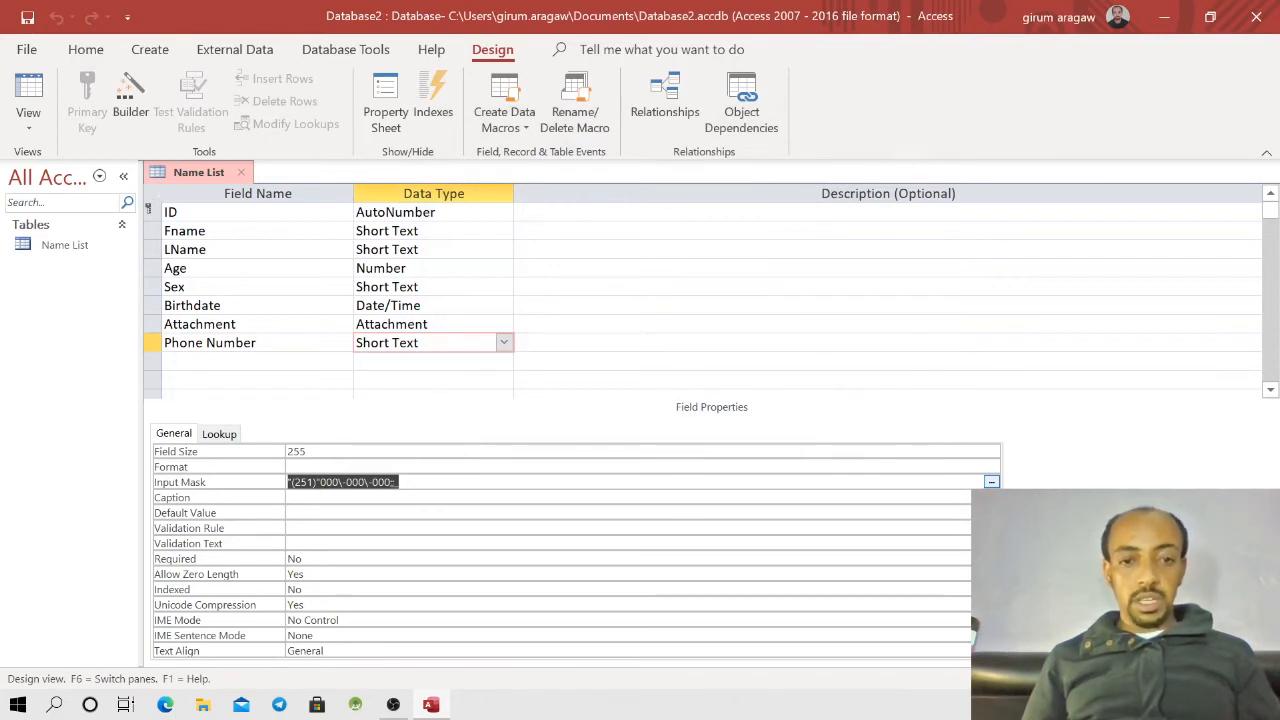
{"action": "left_click", "coordinate": [399, 482]}
{"action": "right_click", "coordinate": [200, 173]}
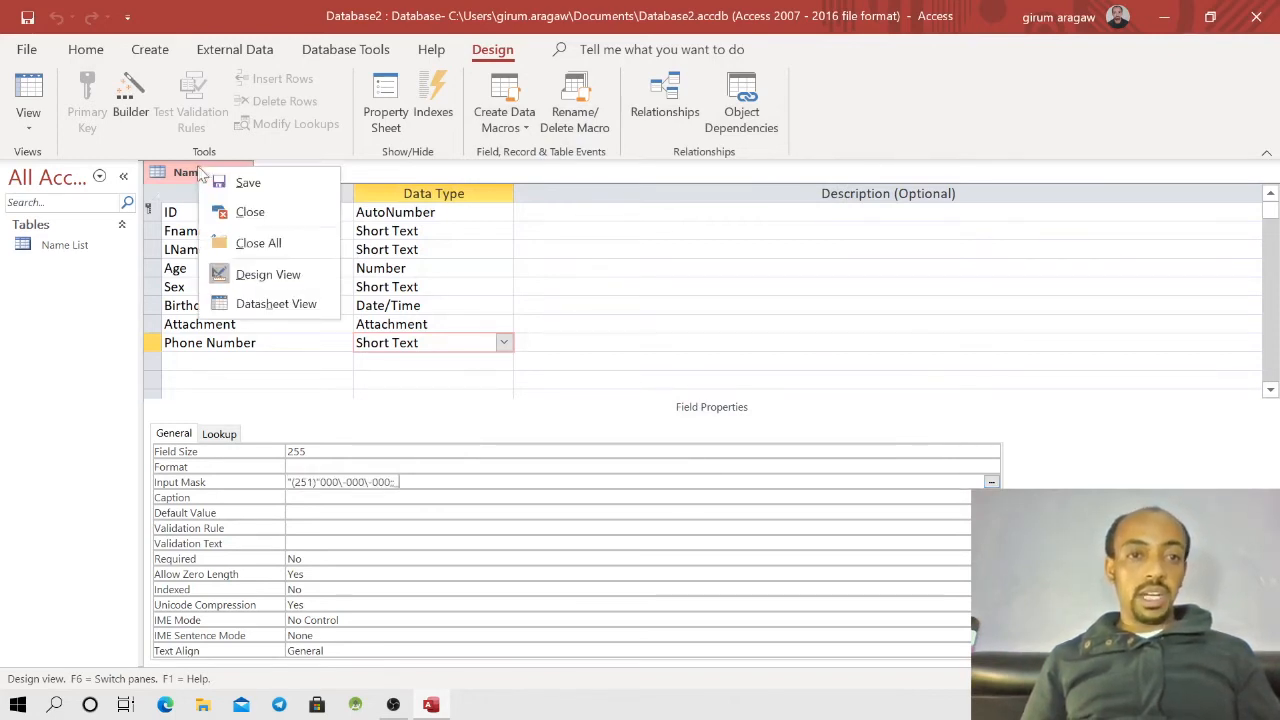
{"action": "left_click", "coordinate": [205, 182]}
Step: Switch the table to Datasheet View and enter a first name in the Fname column of the new record
{"action": "right_click", "coordinate": [201, 176]}
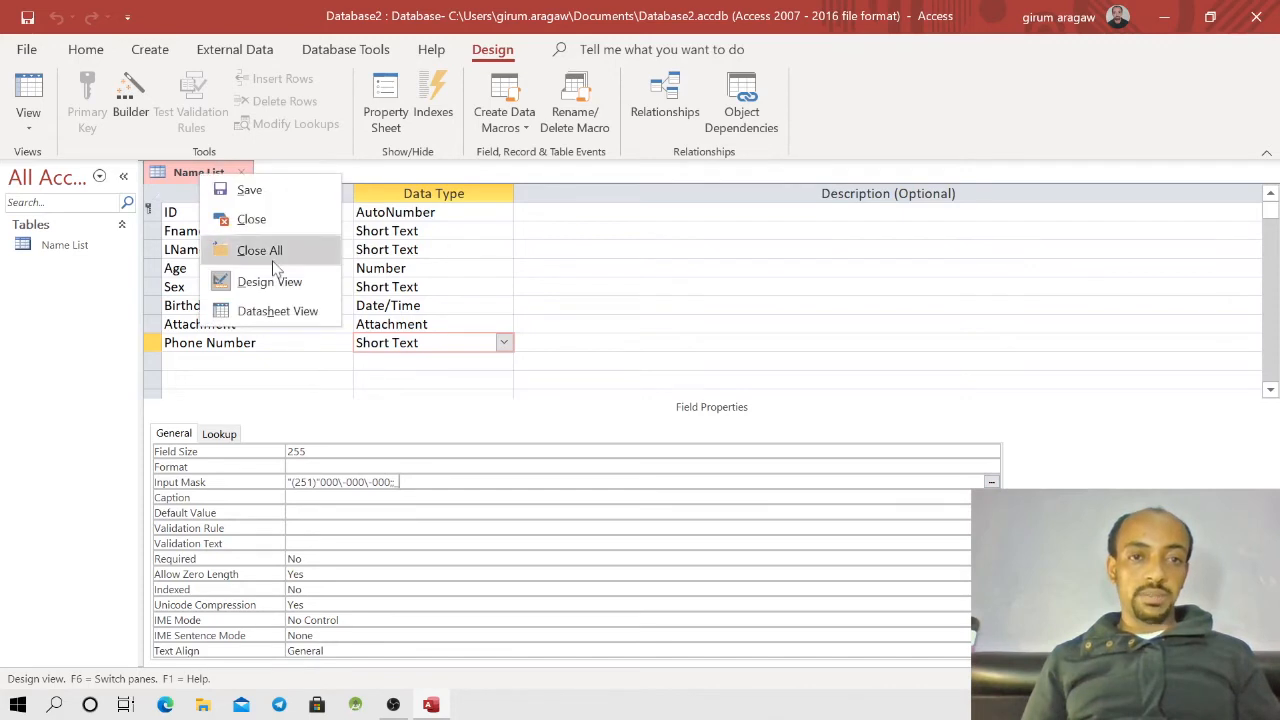
{"action": "left_click", "coordinate": [272, 309]}
{"action": "left_click", "coordinate": [280, 214]}
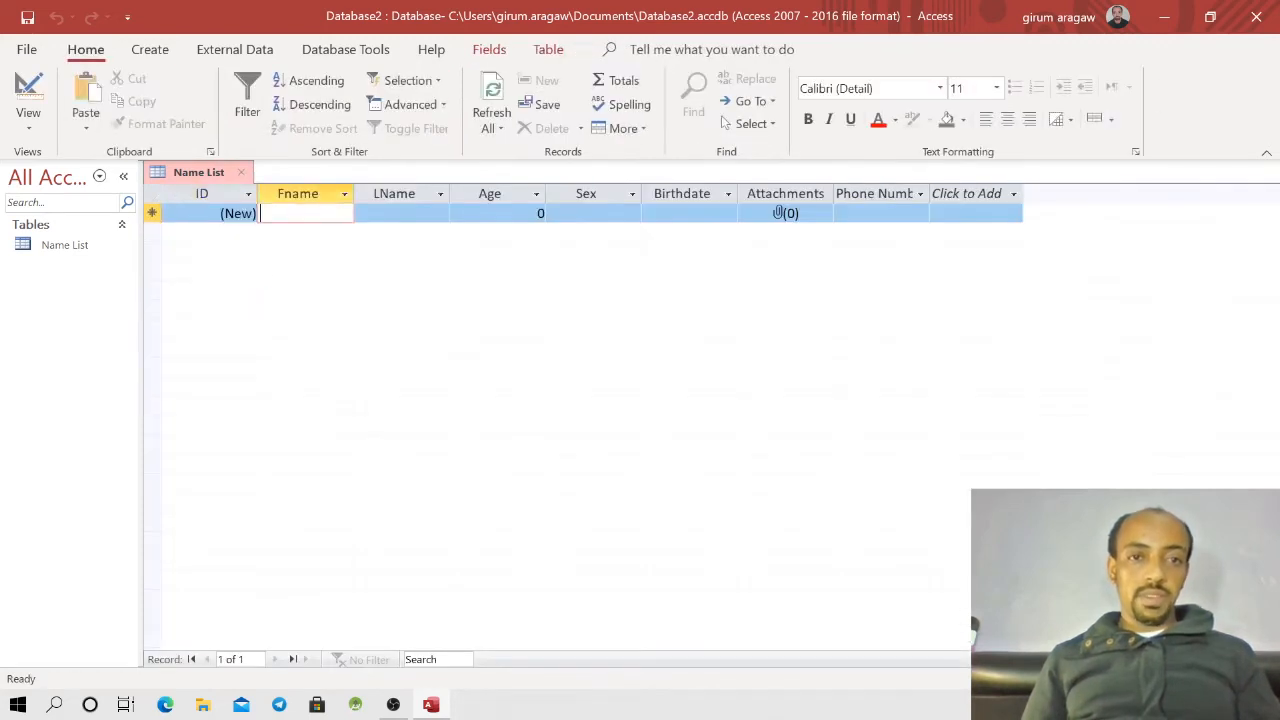
{"action": "type", "text": "girum"}
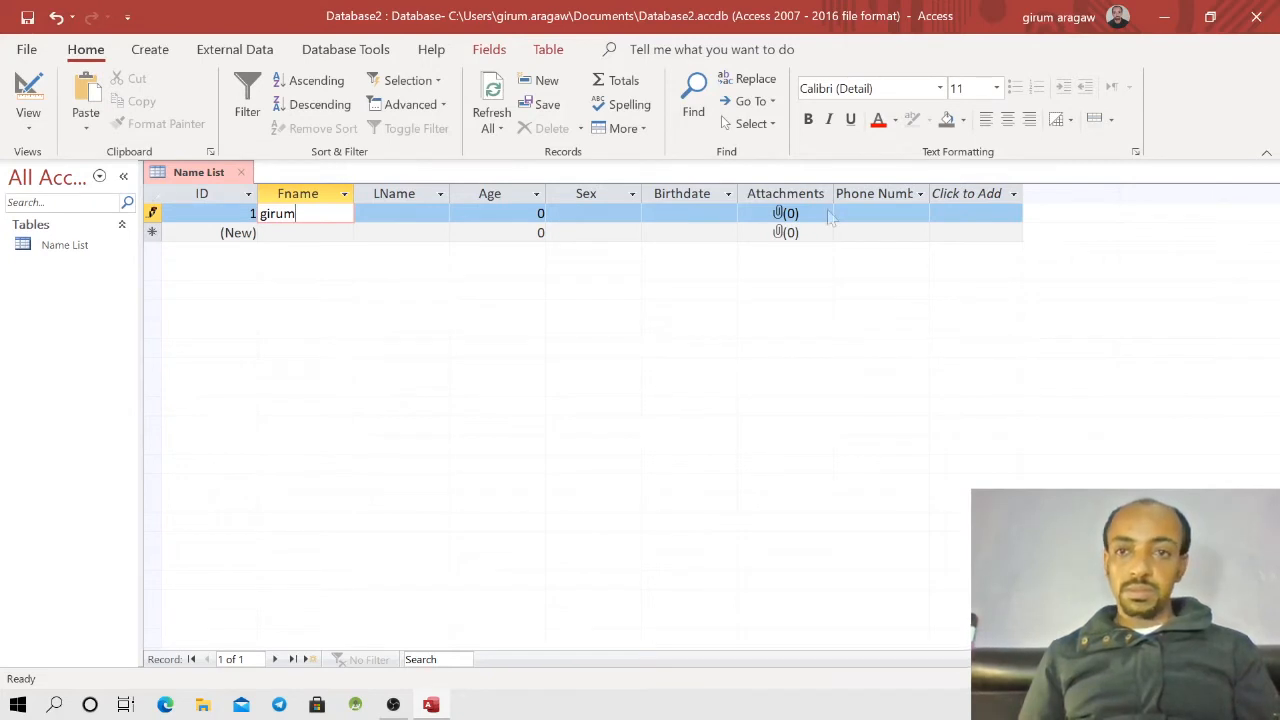
Step: Examine the input mask placeholders in the first record's Phone Number cell without entering digits
{"action": "left_click", "coordinate": [840, 214]}
{"action": "type", "text": "251)___-___-_"}
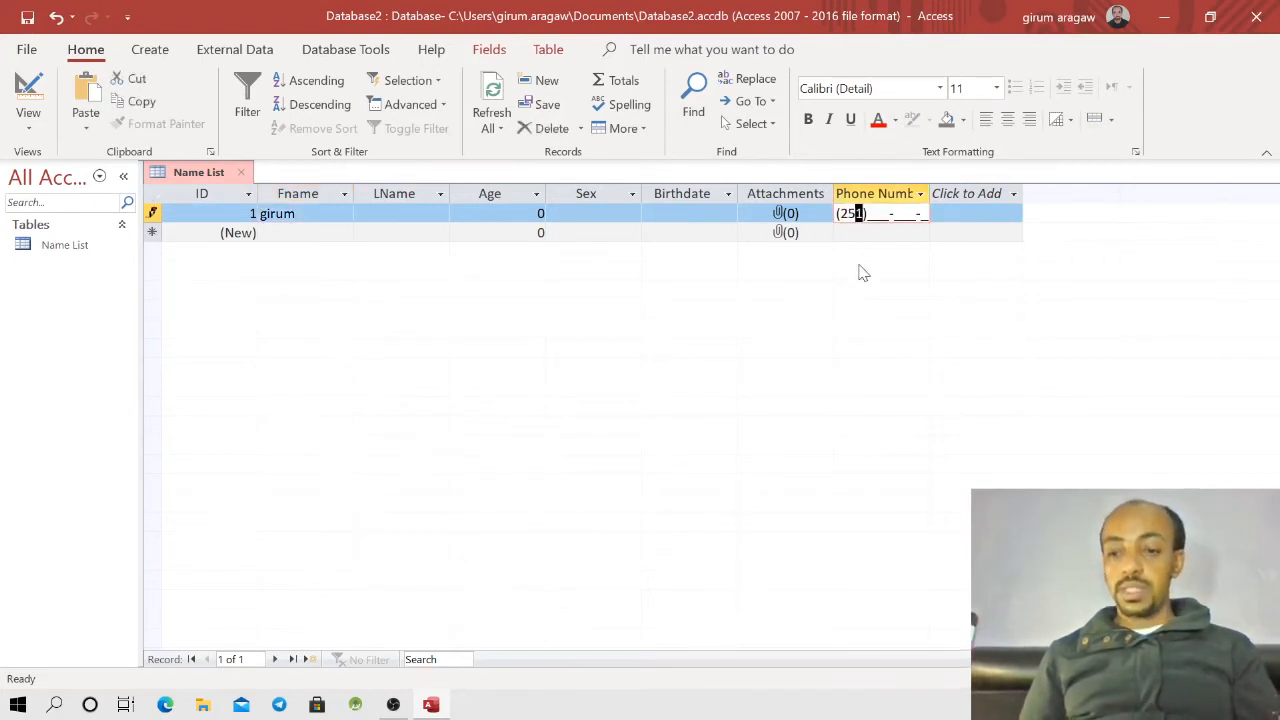
{"action": "key", "text": "Right"}
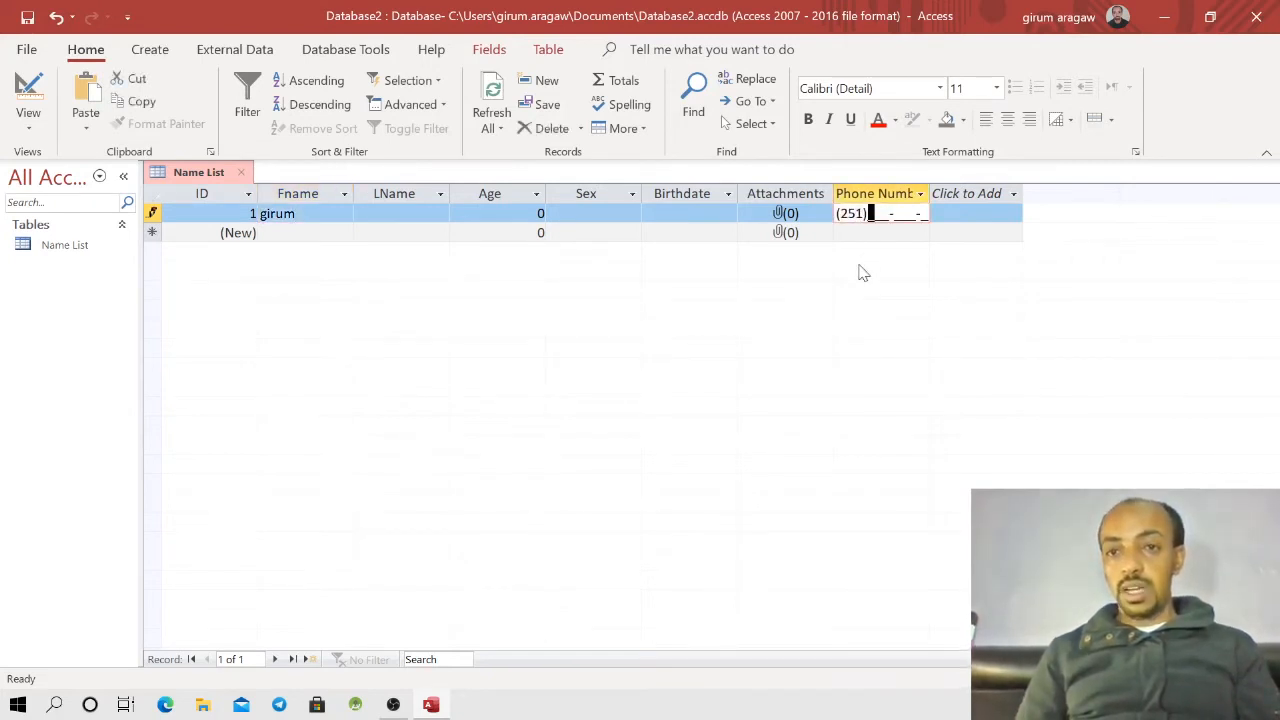
{"action": "key", "text": "Right"}
{"action": "key", "text": "Right"}
{"action": "key", "text": "Right"}
{"action": "key", "text": "Right"}
{"action": "key", "text": "Right"}
{"action": "key", "text": "Right"}
{"action": "key", "text": "Right"}
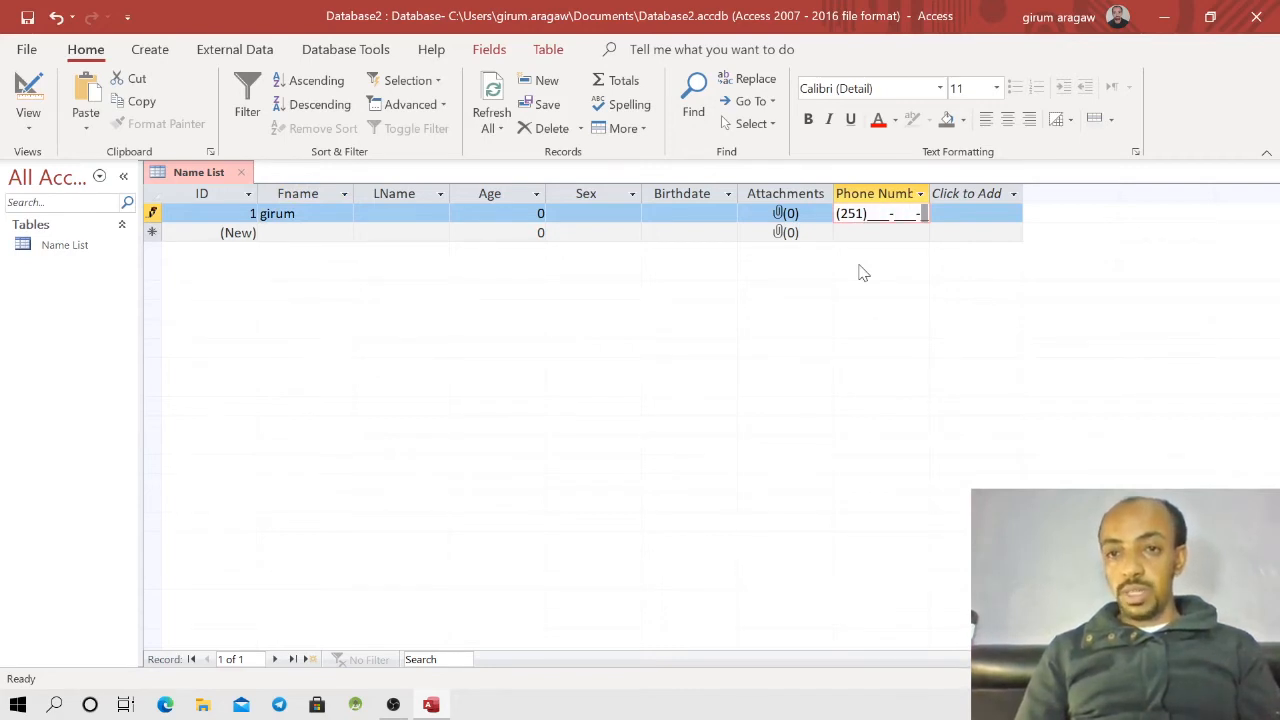
{"action": "key", "text": "Left"}
{"action": "key", "text": "Left"}
{"action": "key", "text": "Left"}
{"action": "key", "text": "Left"}
{"action": "key", "text": "Left"}
{"action": "key", "text": "Left"}
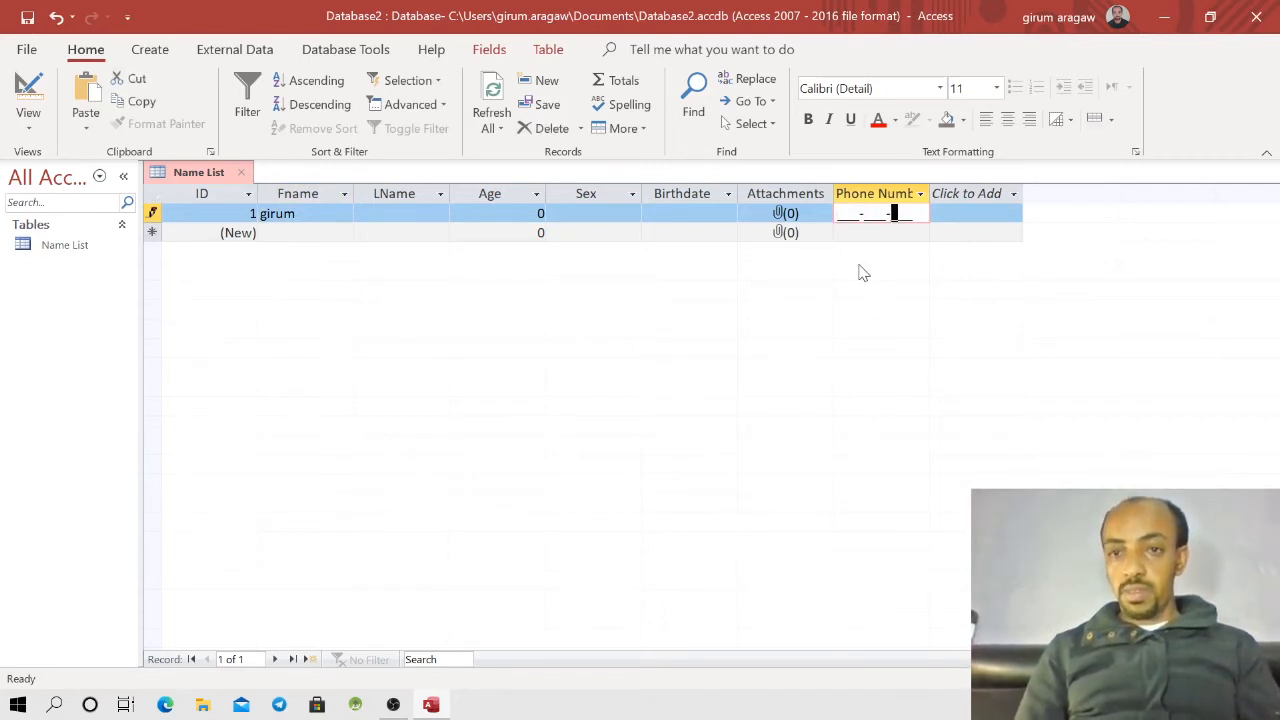
{"action": "key", "text": "Left"}
{"action": "key", "text": "Left"}
{"action": "key", "text": "Left"}
{"action": "key", "text": "Left"}
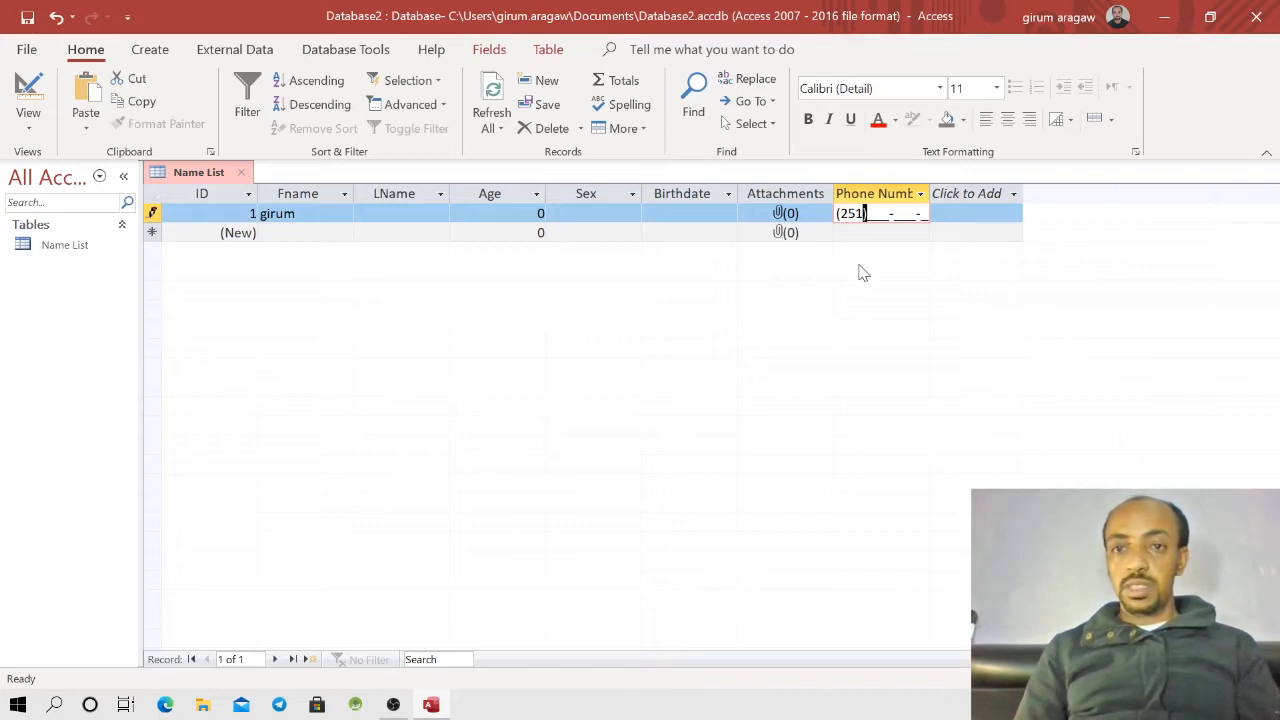
{"action": "key", "text": "Escape"}
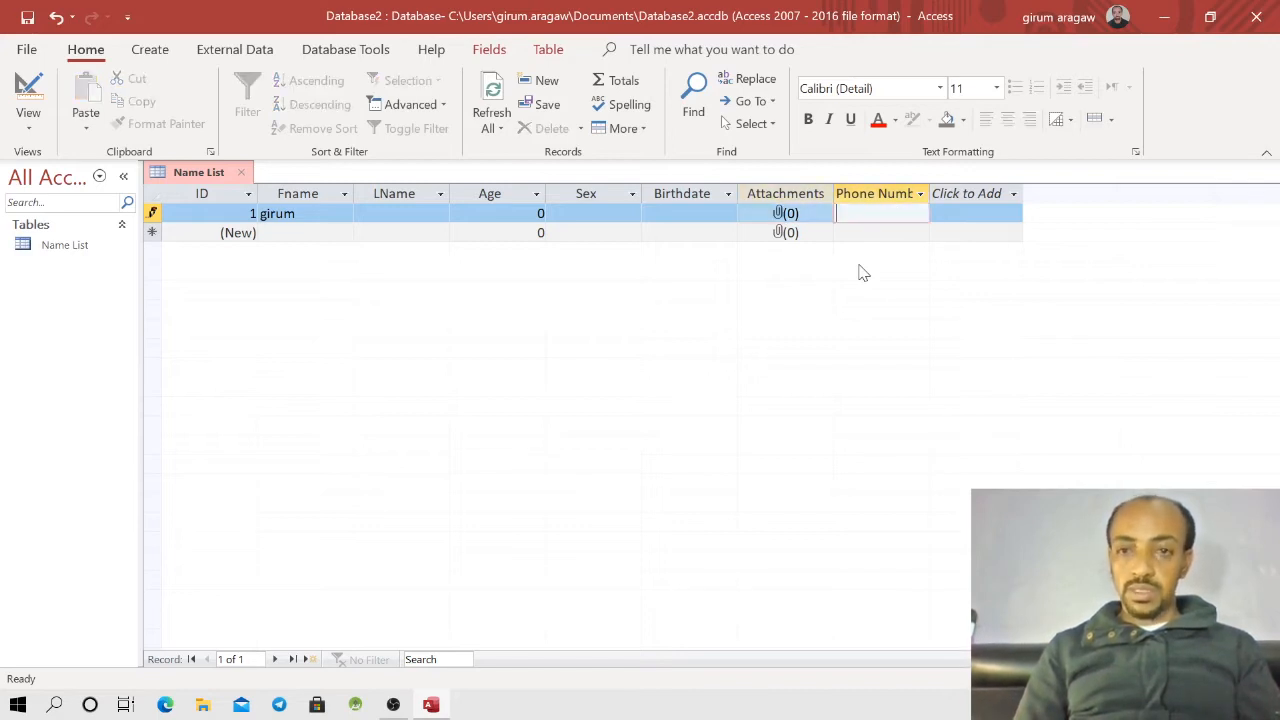
Step: Fill in the first record's phone number through the mask and move to the new record's Phone Number cell
{"action": "key", "text": "Tab"}
{"action": "key", "text": "shift+Tab"}
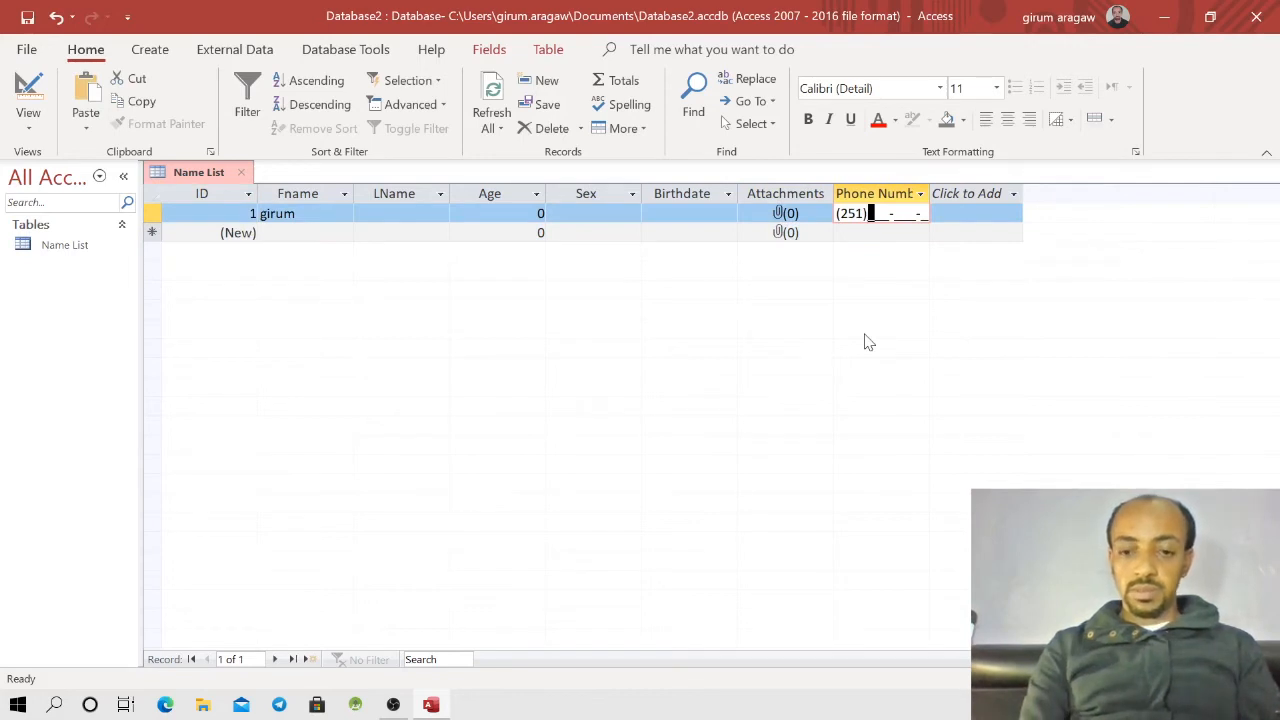
{"action": "type", "text": "999-99"}
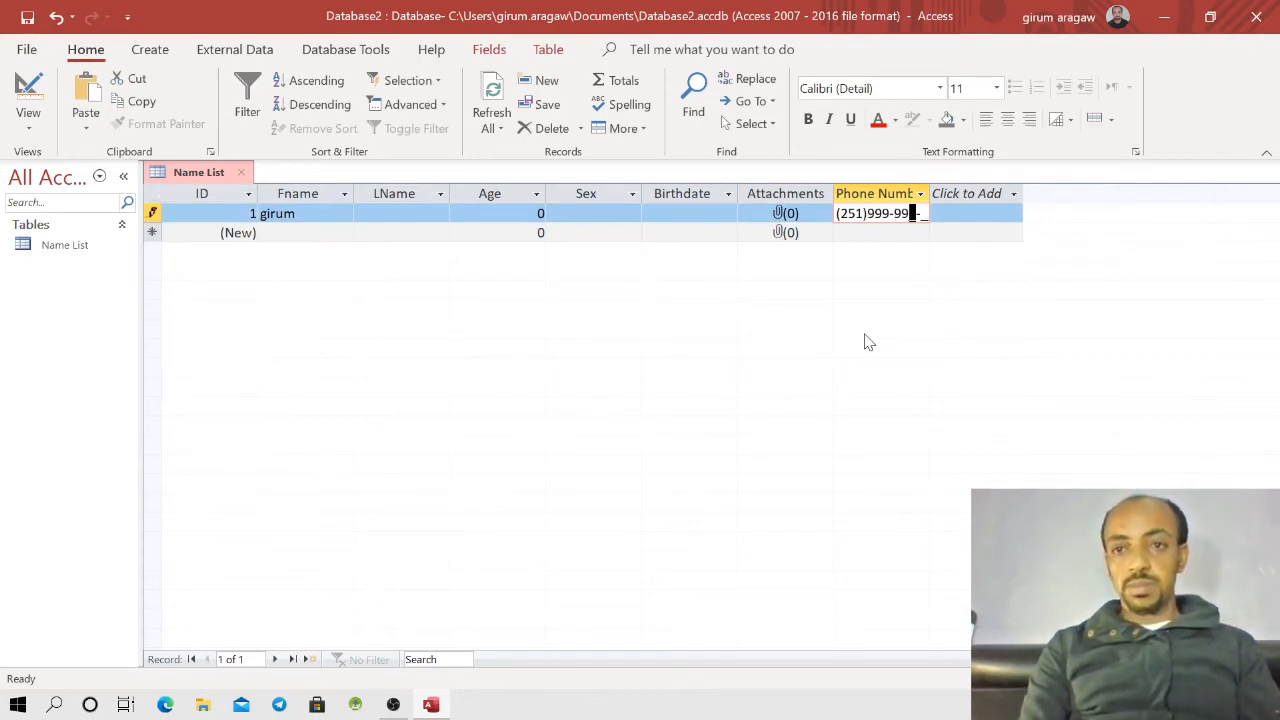
{"action": "type", "text": "9-999"}
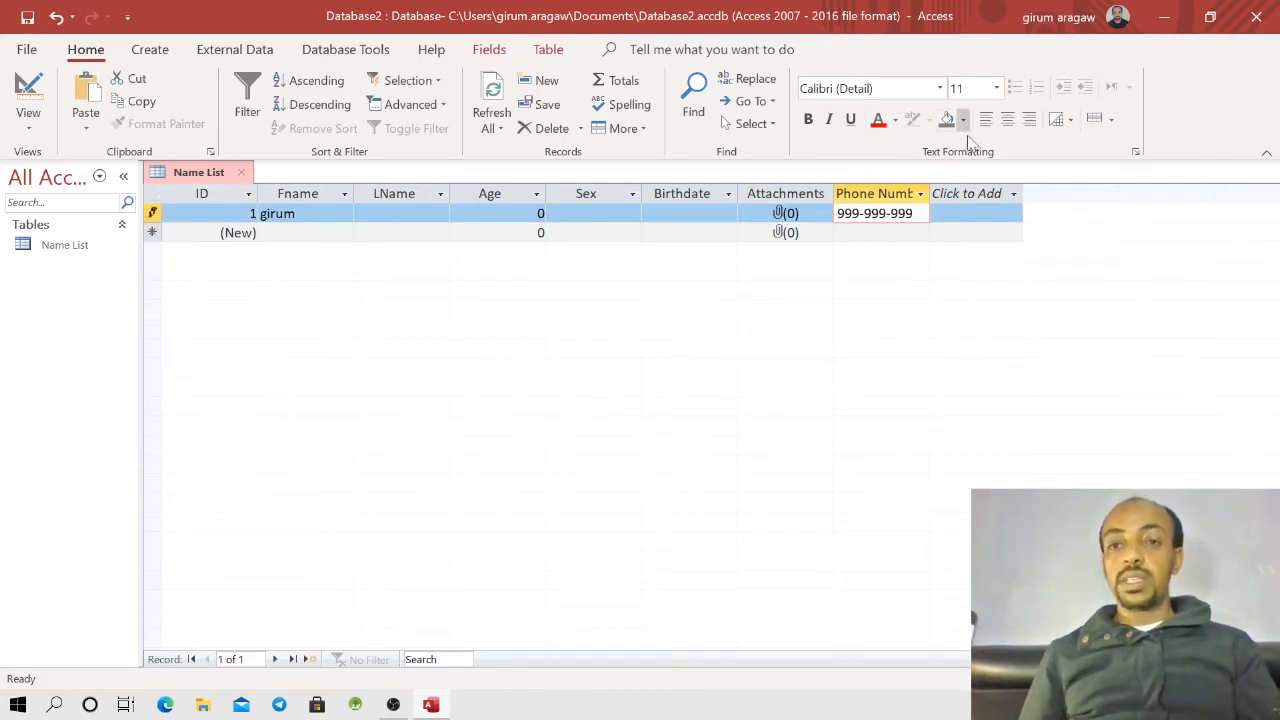
{"action": "left_click", "coordinate": [883, 230]}
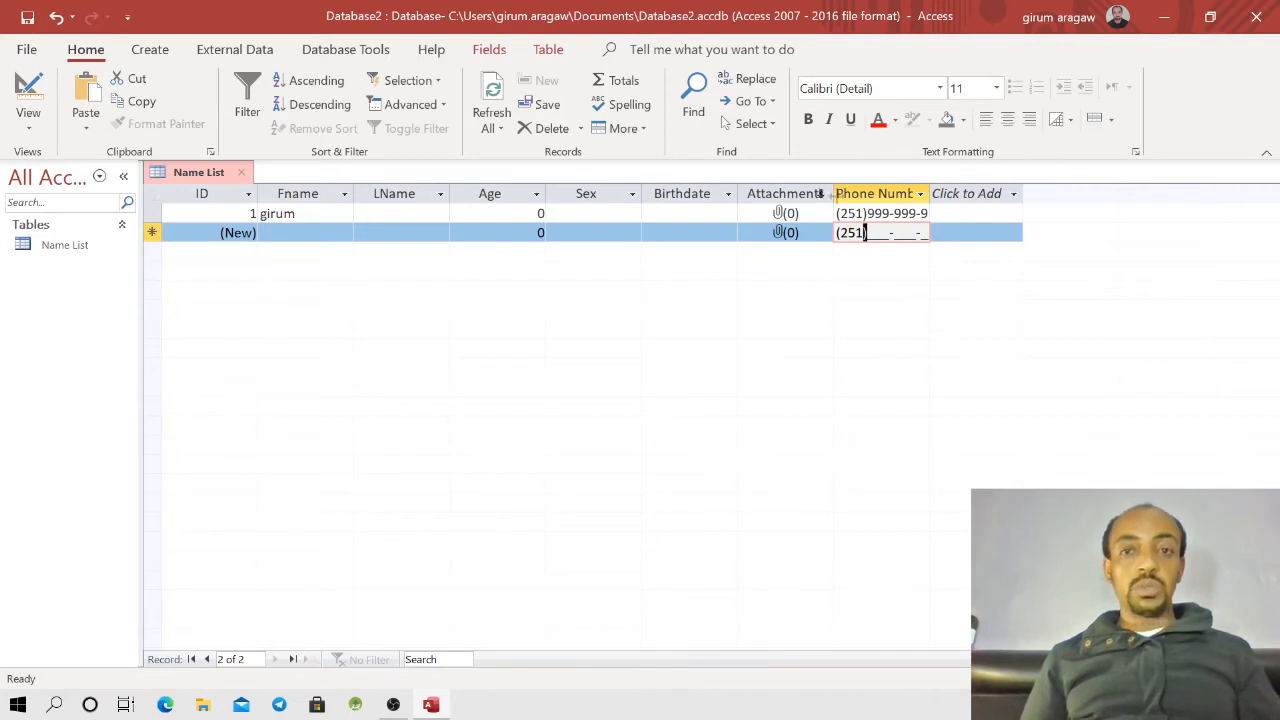
Step: Return the table to Design View and set the Phone Number field's Default Value to a nine-digit sample phone number with hyphens between three-digit groups
{"action": "right_click", "coordinate": [210, 178]}
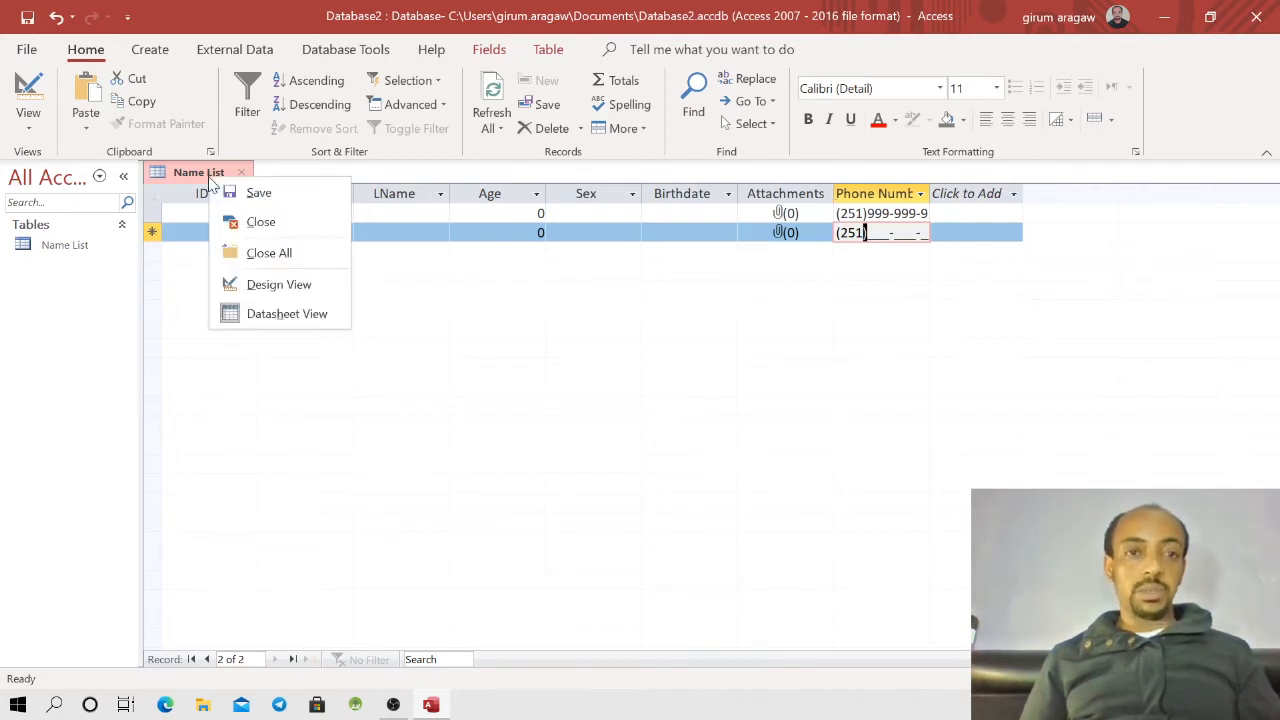
{"action": "left_click", "coordinate": [279, 285]}
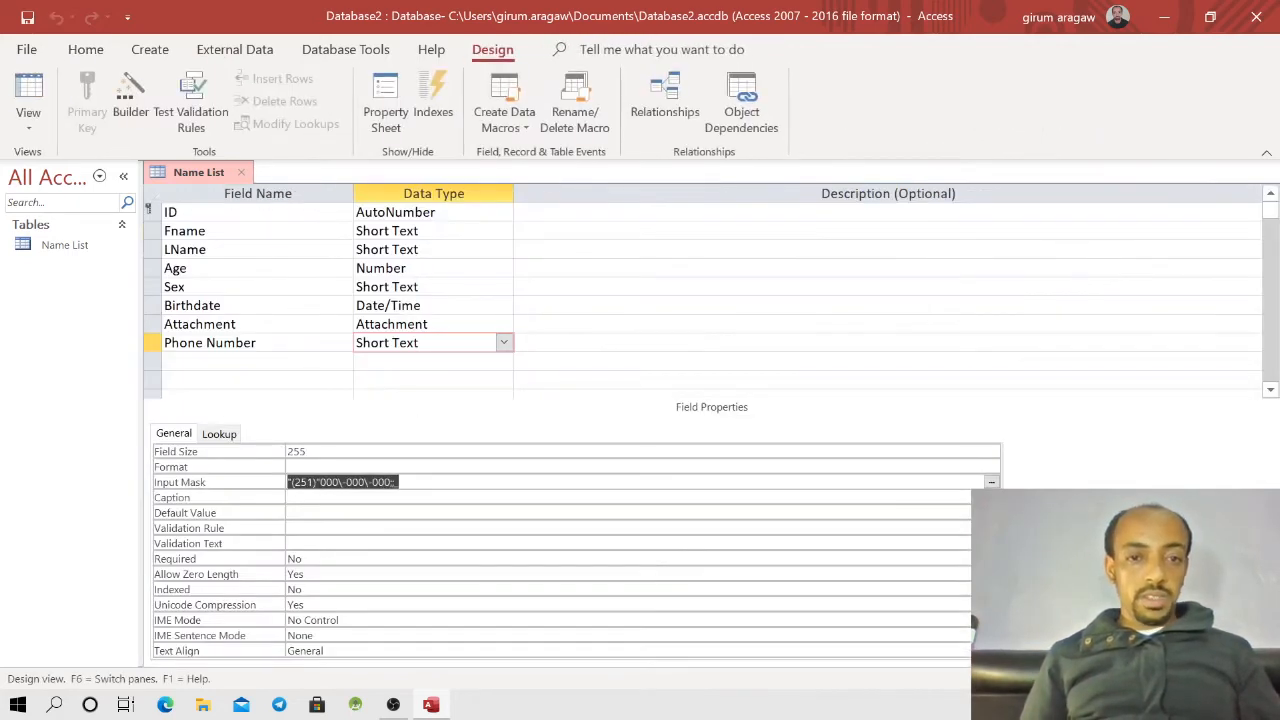
{"action": "left_click", "coordinate": [290, 497]}
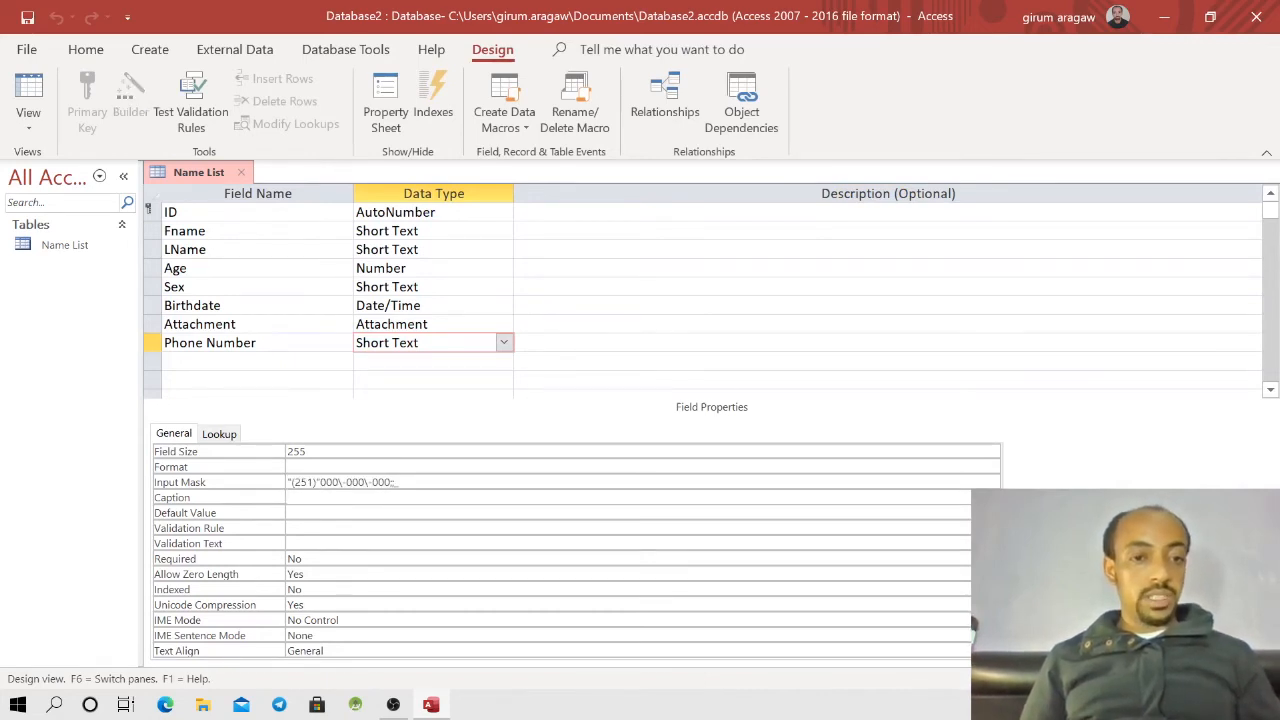
{"action": "left_click", "coordinate": [290, 513]}
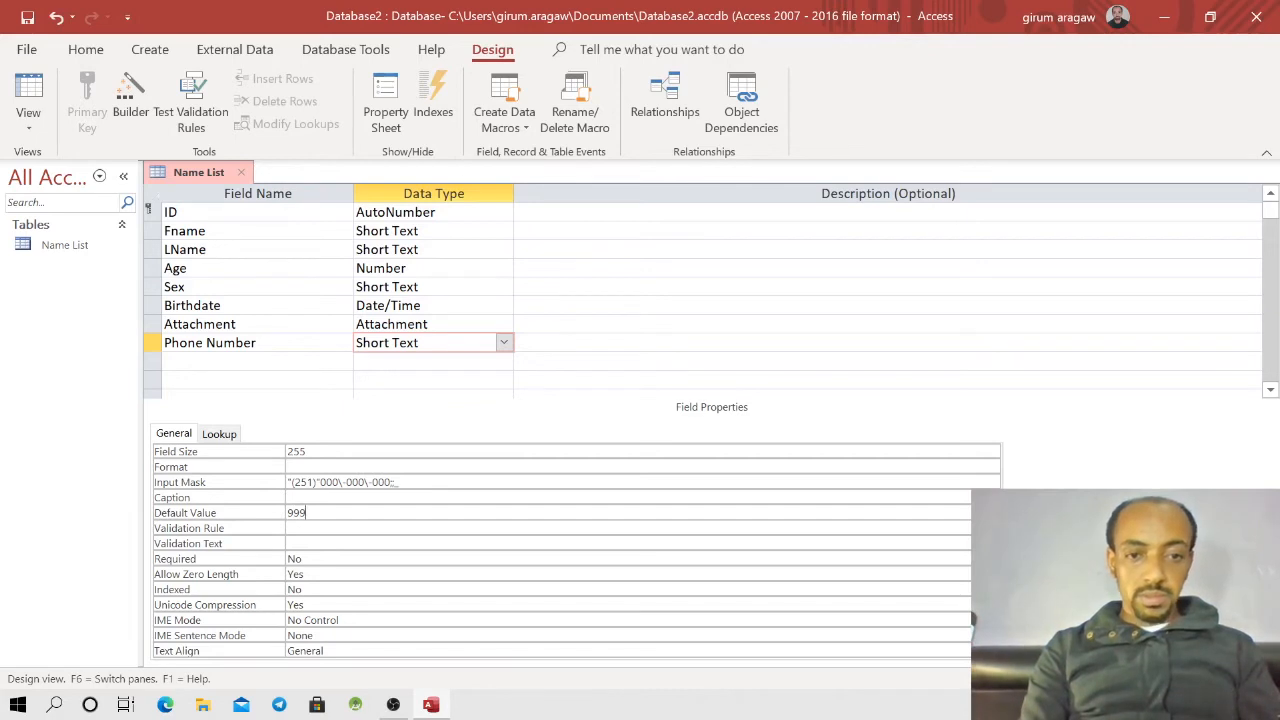
{"action": "type", "text": "888"}
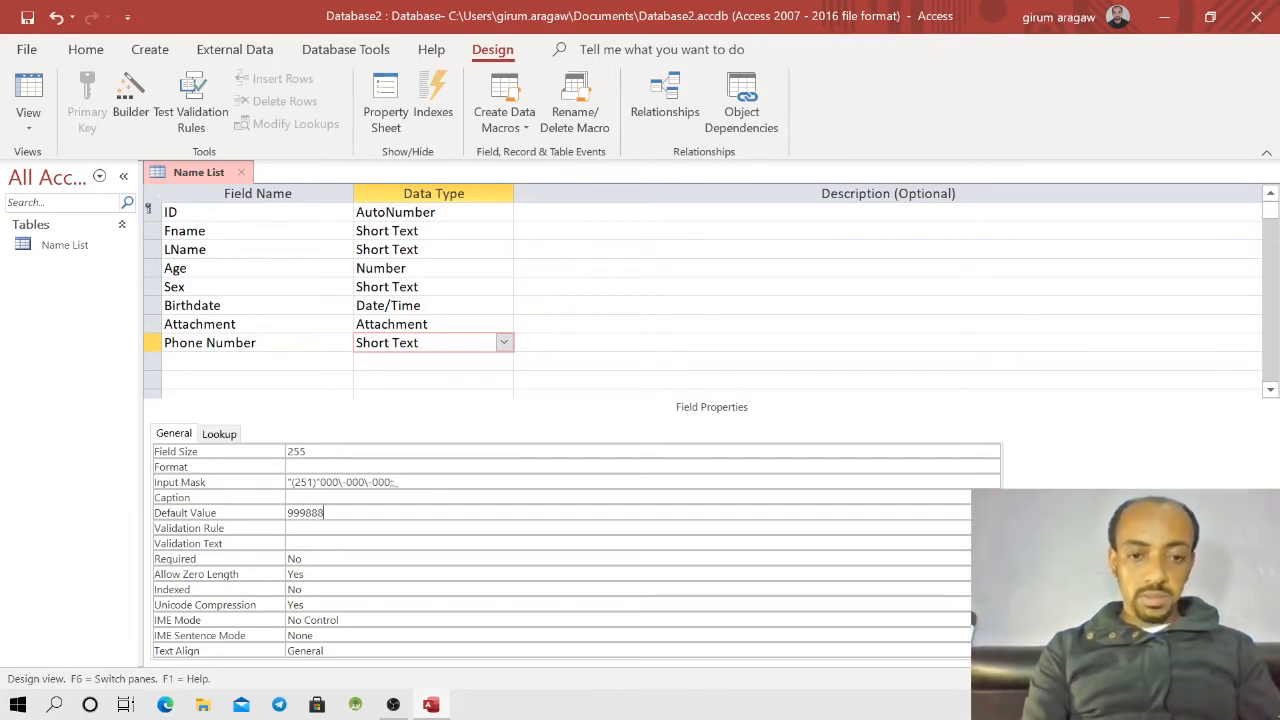
{"action": "type", "text": "777"}
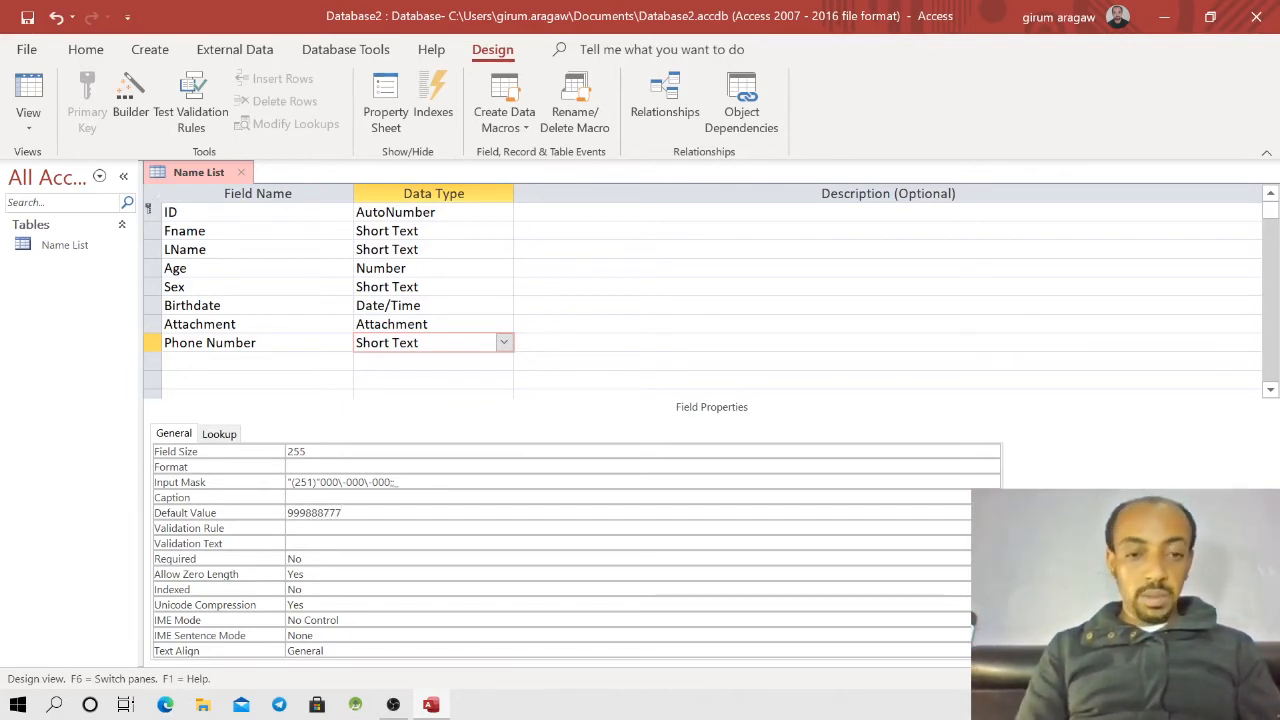
{"action": "left_click", "coordinate": [322, 512]}
{"action": "type", "text": "-"}
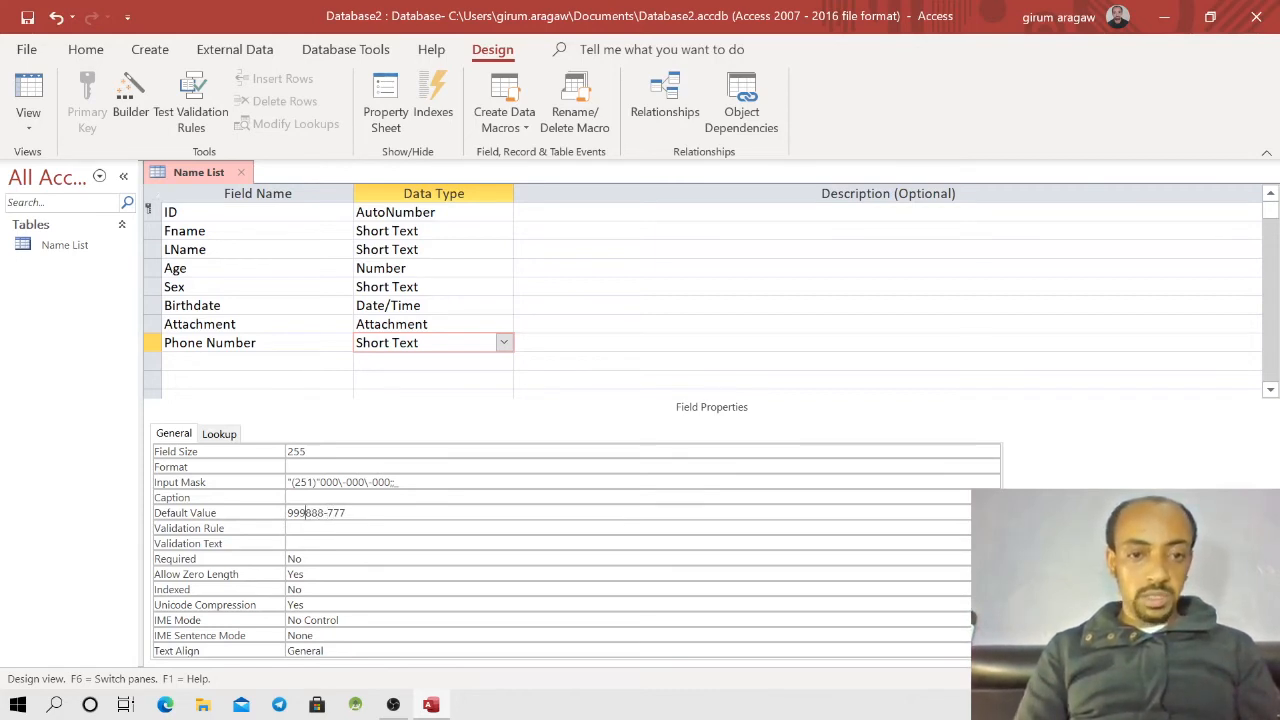
{"action": "left_click", "coordinate": [308, 512]}
{"action": "type", "text": "-"}
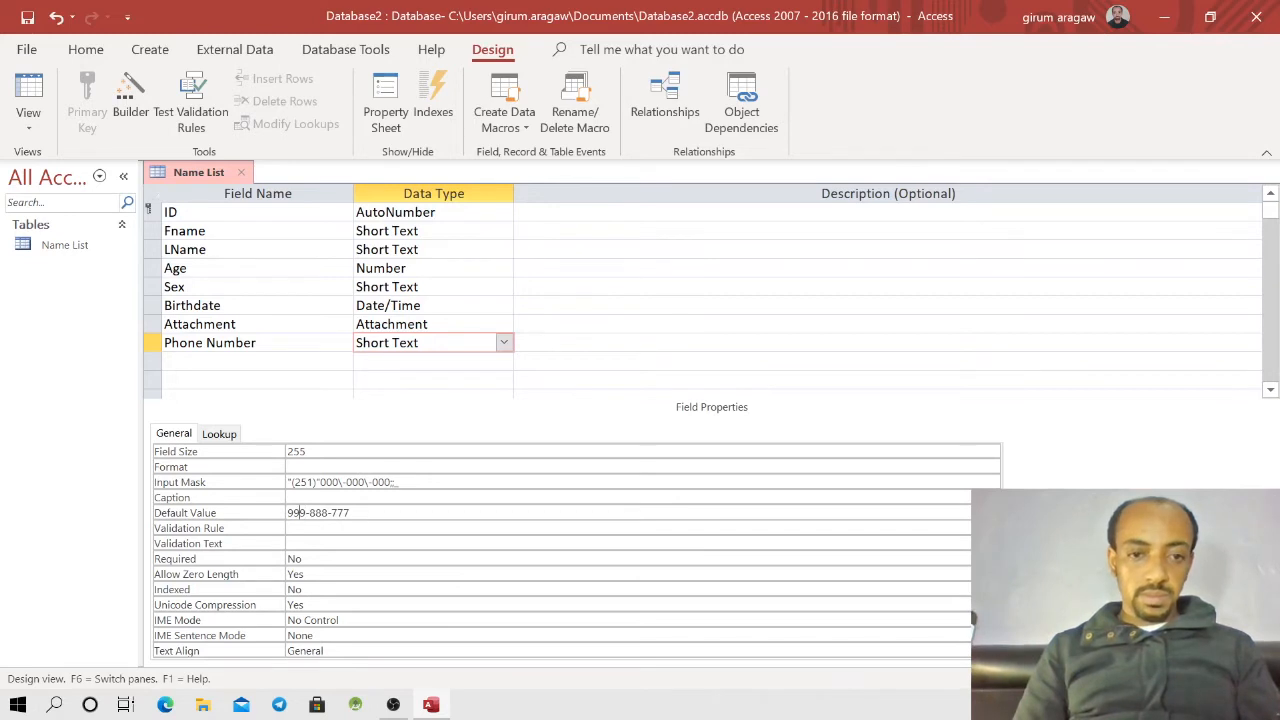
Step: Try to prefix the Phone Number field's Default Value with the (251) country code and save the table
{"action": "type", "text": "(251"}
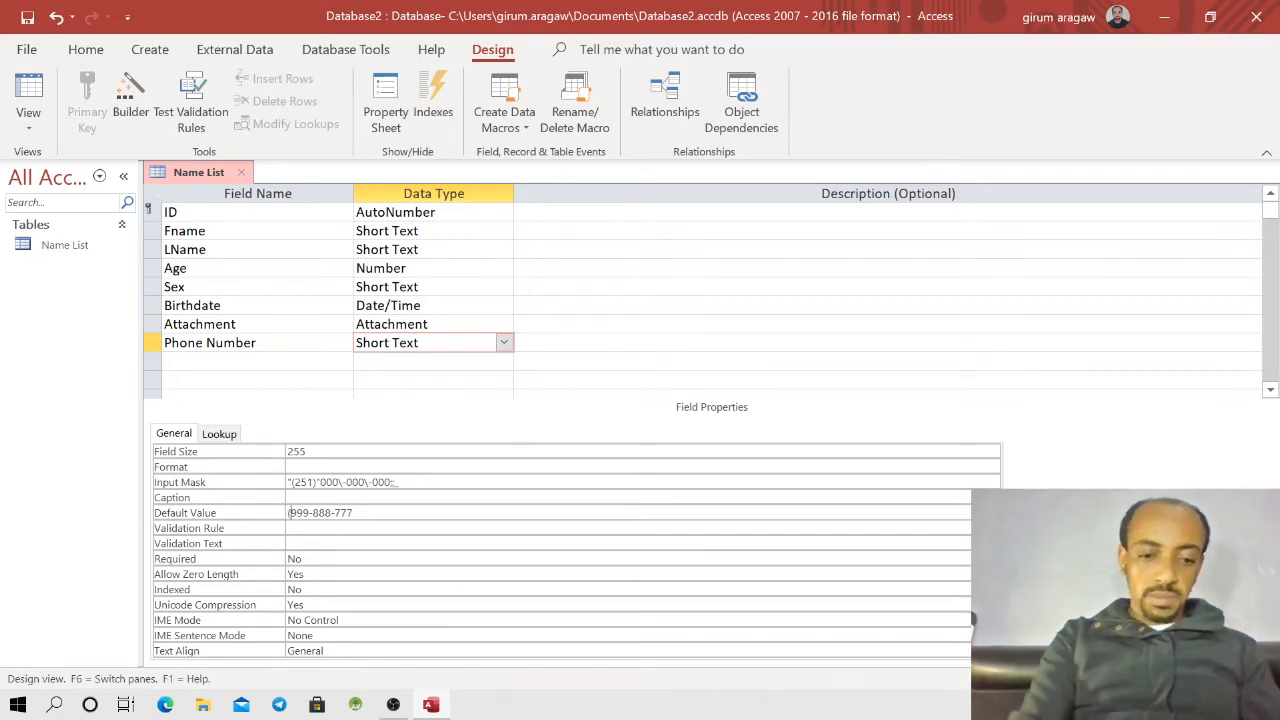
{"action": "type", "text": ")"}
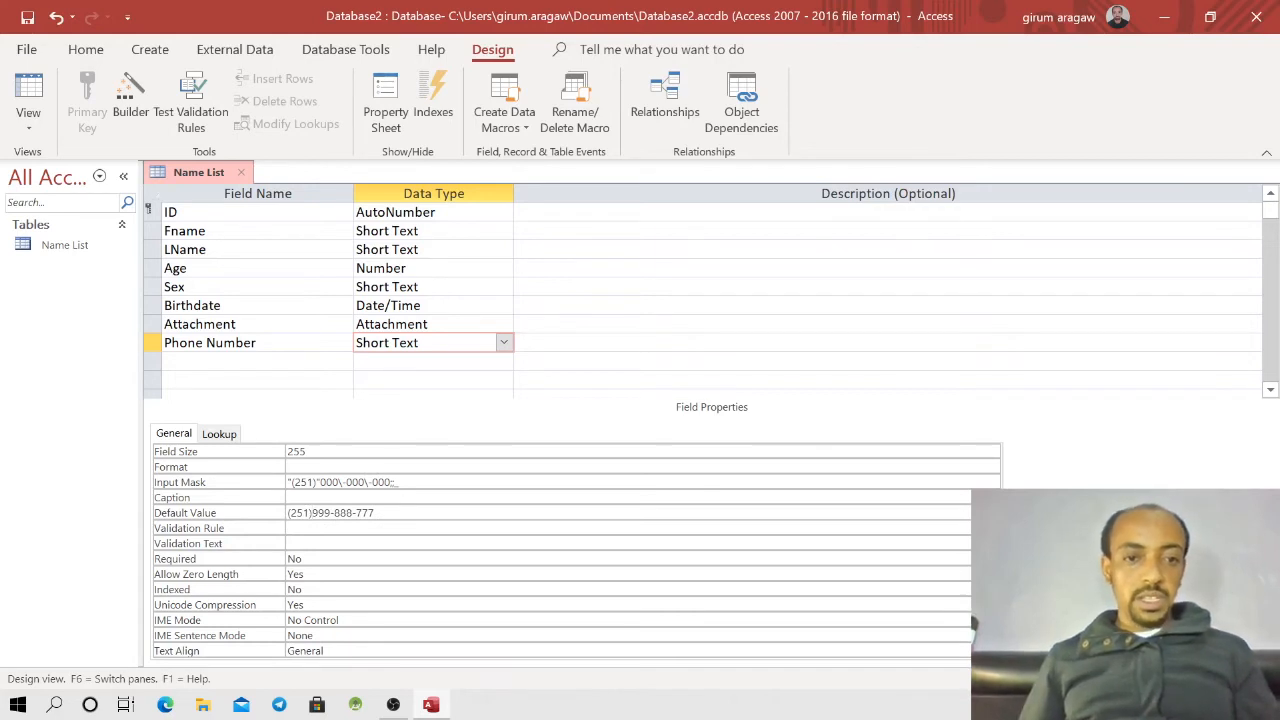
{"action": "right_click", "coordinate": [214, 177]}
{"action": "left_click", "coordinate": [252, 186]}
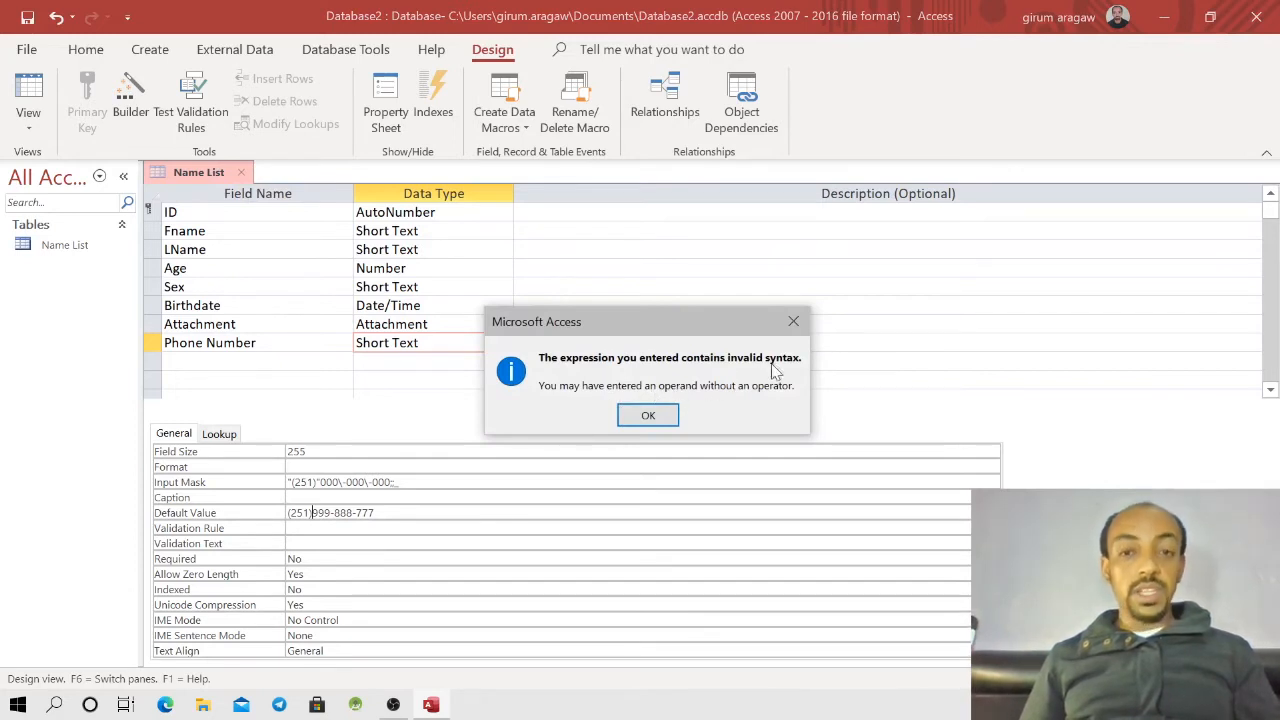
{"action": "left_click", "coordinate": [651, 419]}
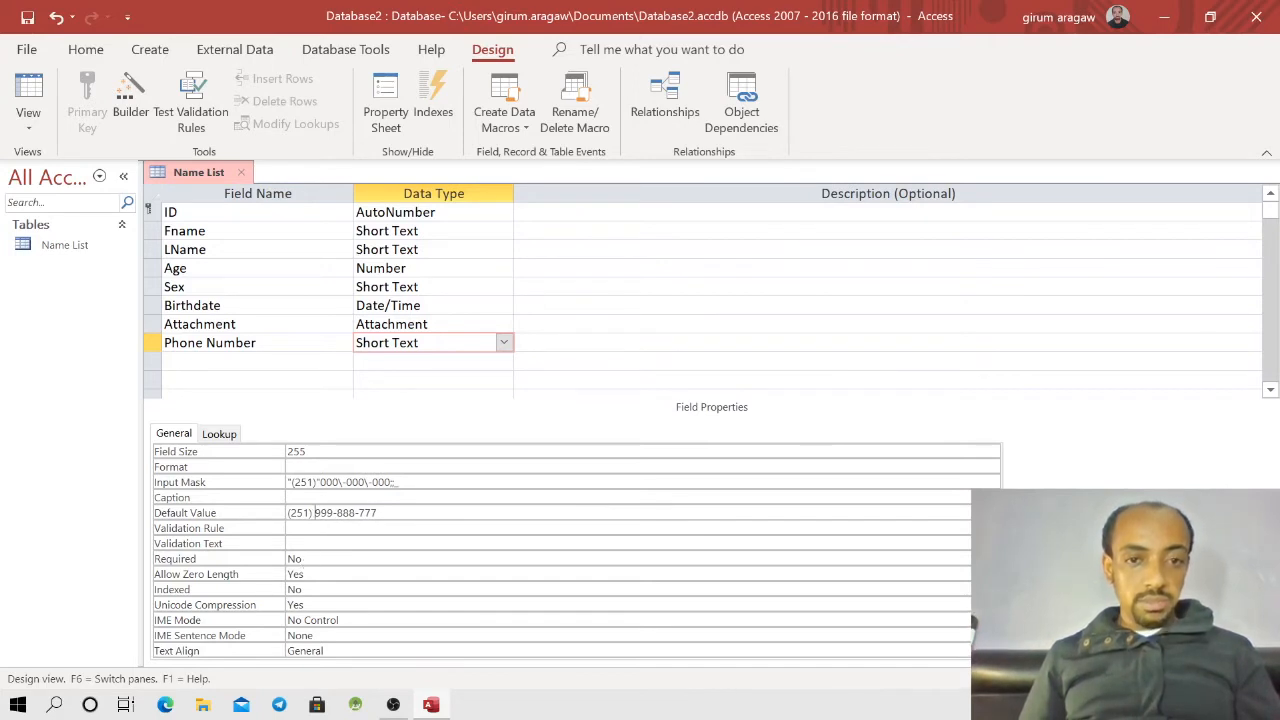
{"action": "right_click", "coordinate": [205, 172]}
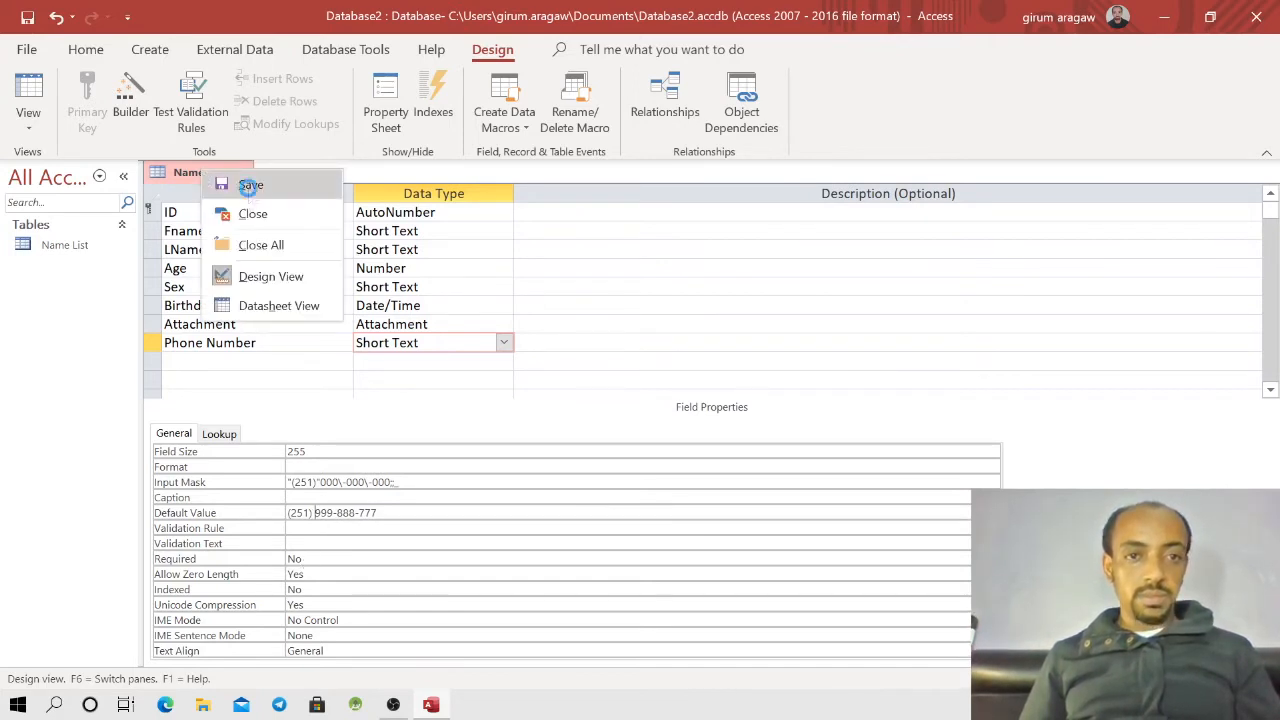
{"action": "left_click", "coordinate": [220, 184]}
{"action": "left_click", "coordinate": [648, 415]}
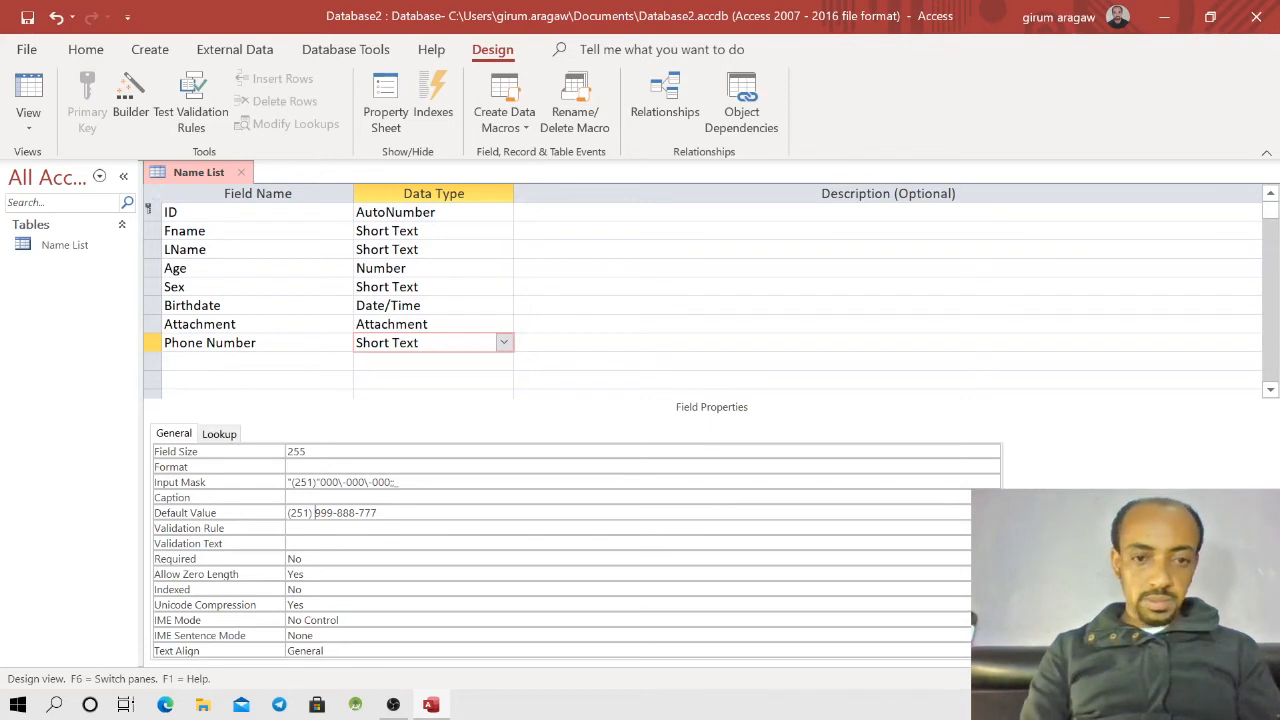
Step: Remove the (251) prefix from the Phone Number field's Default Value and save the table
{"action": "key", "text": "BackSpace"}
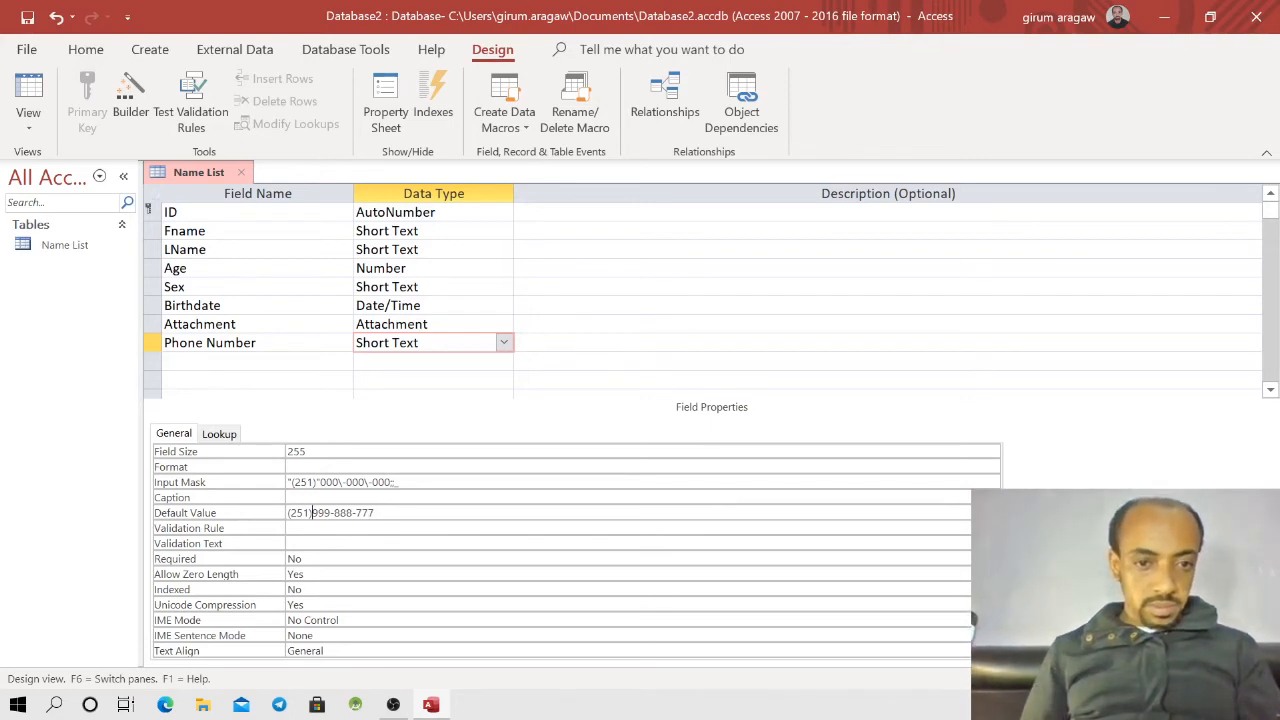
{"action": "key", "text": "BackSpace"}
{"action": "key", "text": "BackSpace"}
{"action": "key", "text": "BackSpace"}
{"action": "key", "text": "BackSpace"}
{"action": "key", "text": "BackSpace"}
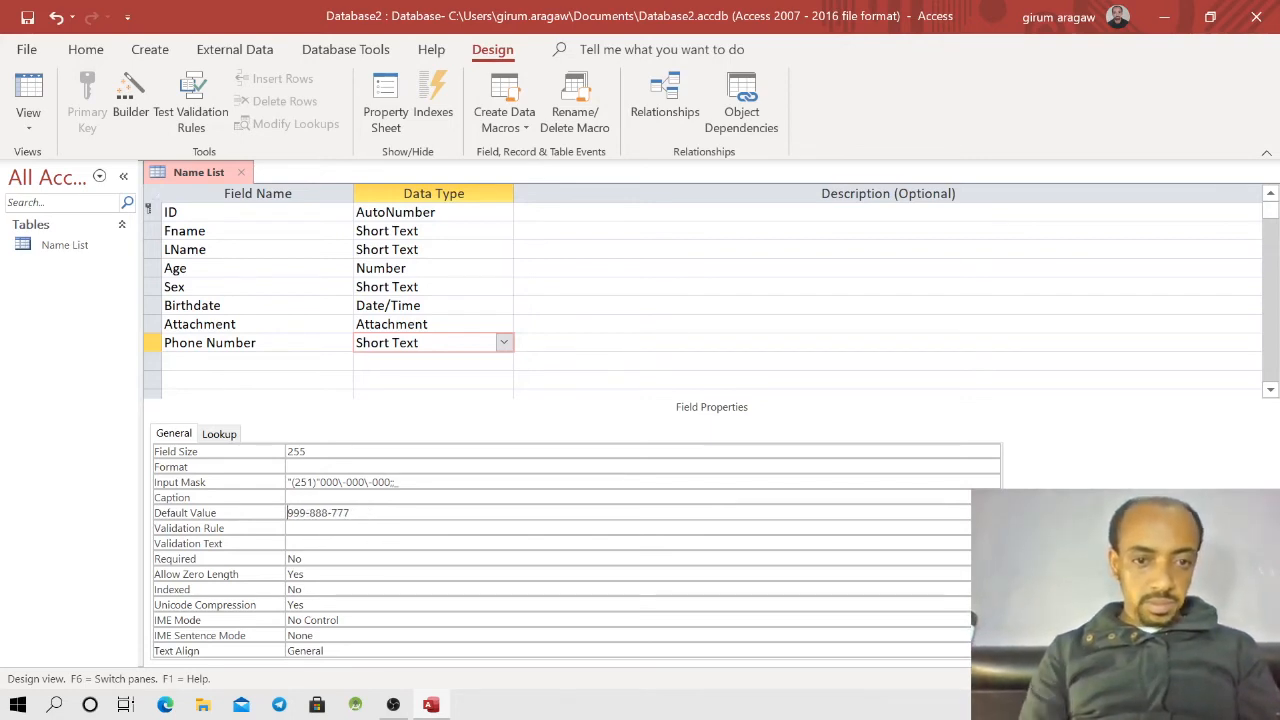
{"action": "right_click", "coordinate": [198, 176]}
{"action": "left_click", "coordinate": [230, 190]}
{"action": "right_click", "coordinate": [205, 185]}
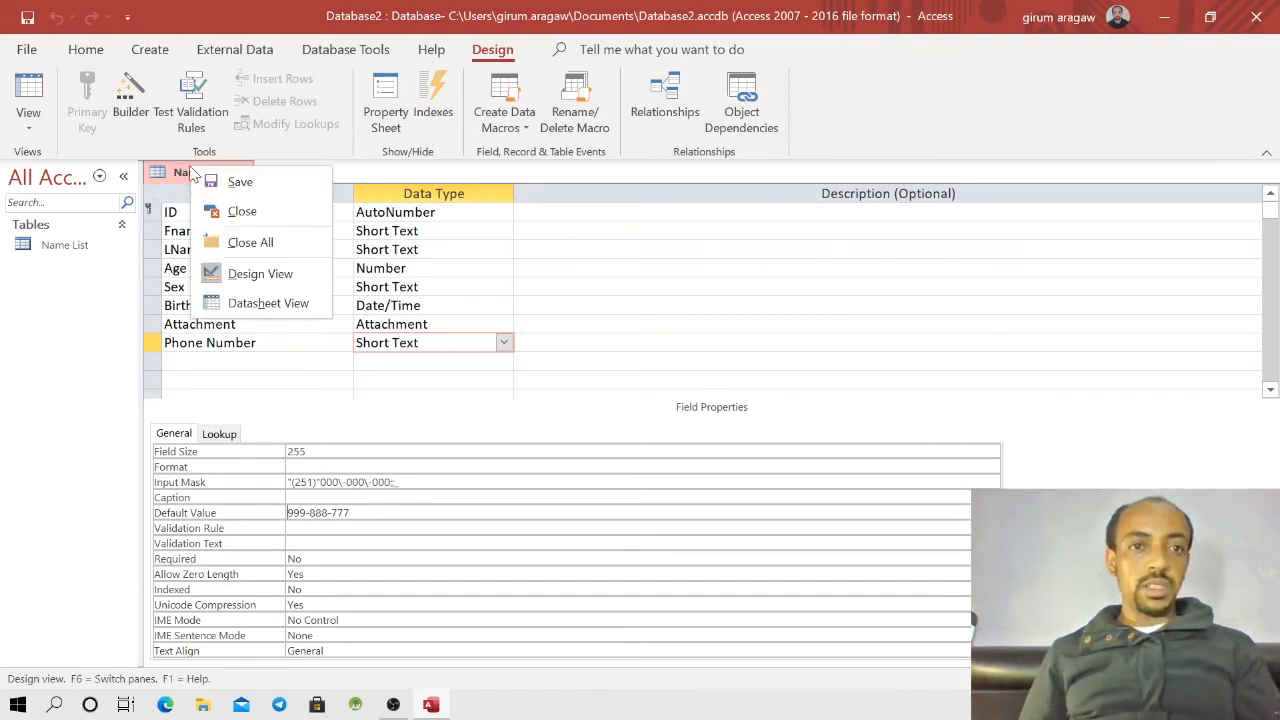
{"action": "left_click", "coordinate": [224, 183]}
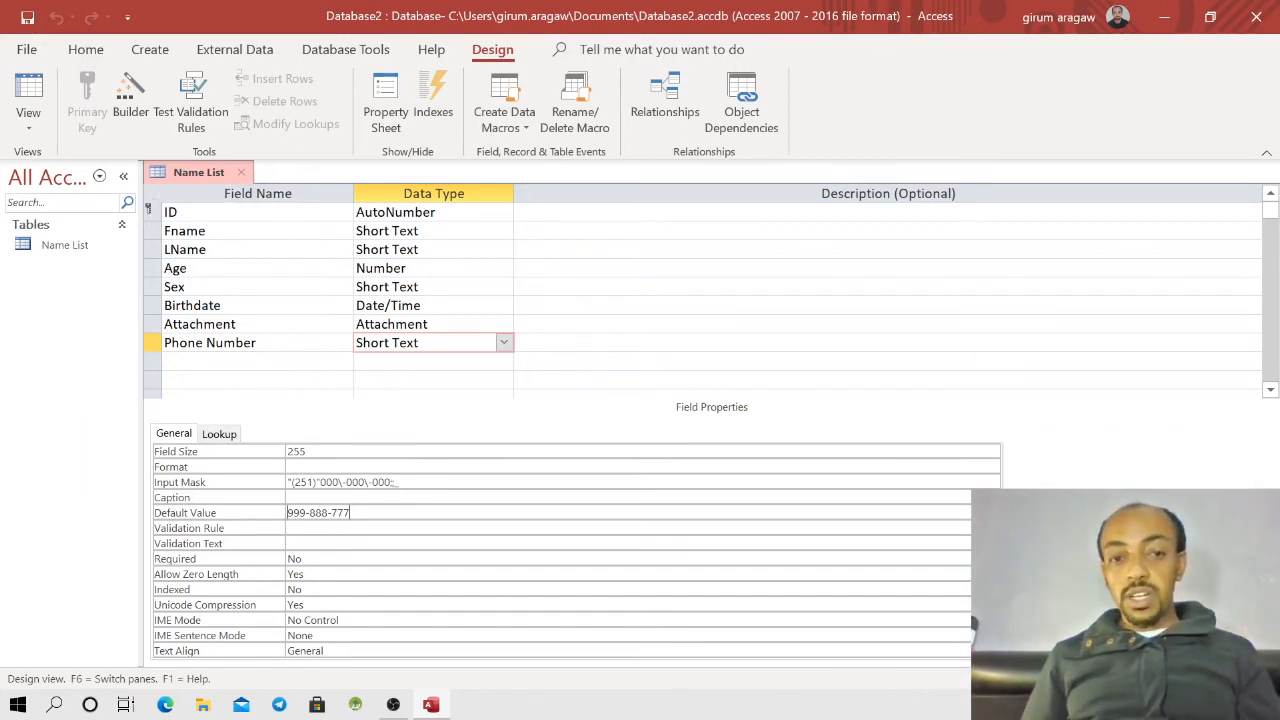
Step: Open the table in Datasheet View and examine the default phone number in the new record
{"action": "left_click_drag", "start_coordinate": [350, 513], "coordinate": [286, 513]}
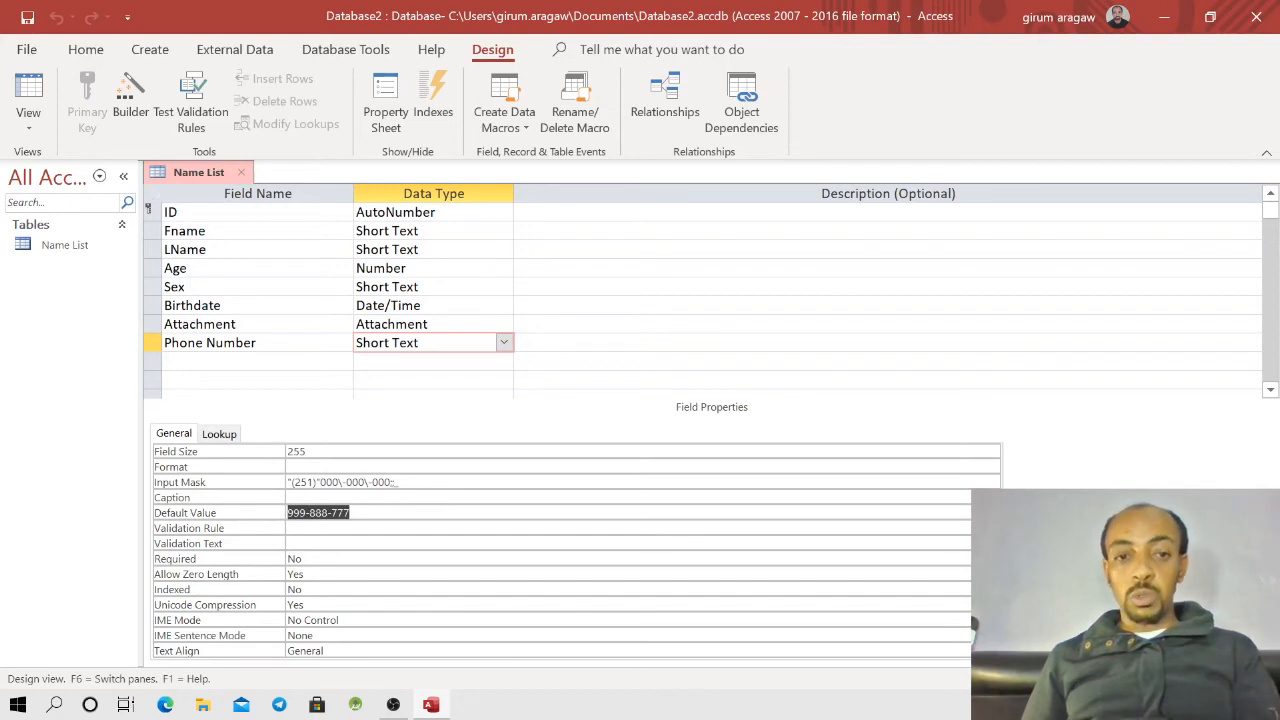
{"action": "right_click", "coordinate": [198, 176]}
{"action": "left_click", "coordinate": [268, 302]}
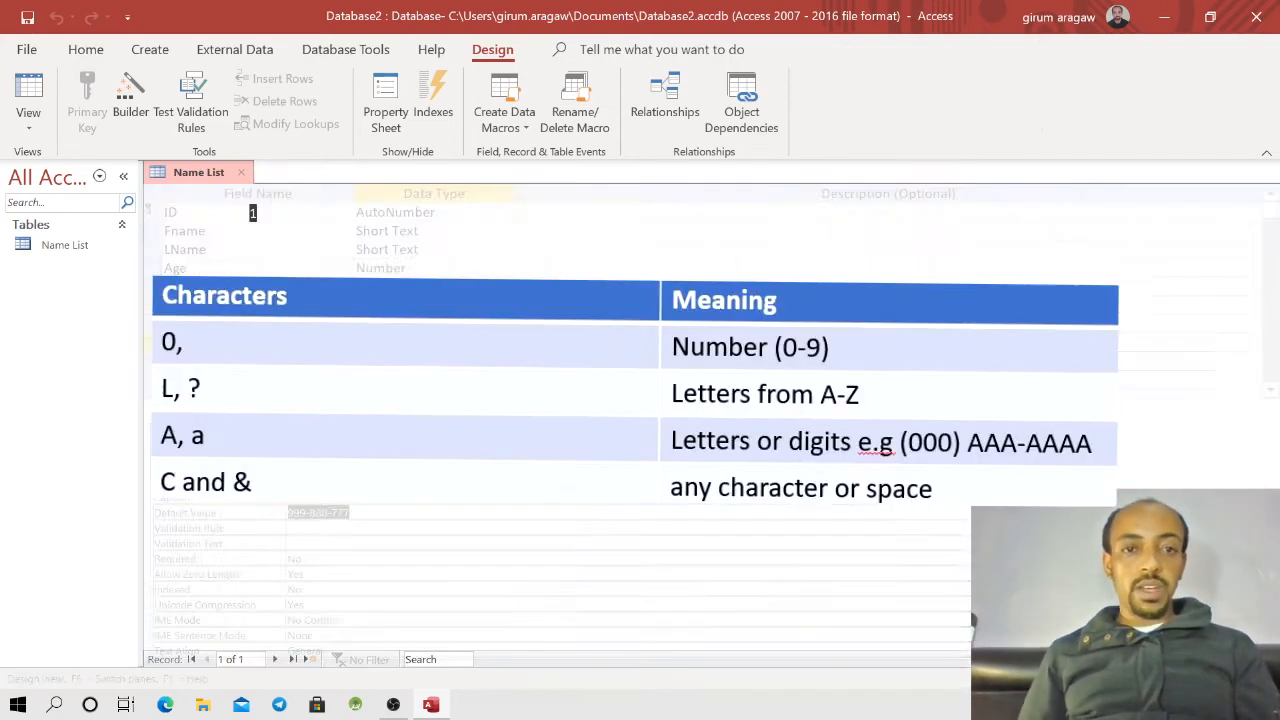
{"action": "left_click", "coordinate": [872, 233]}
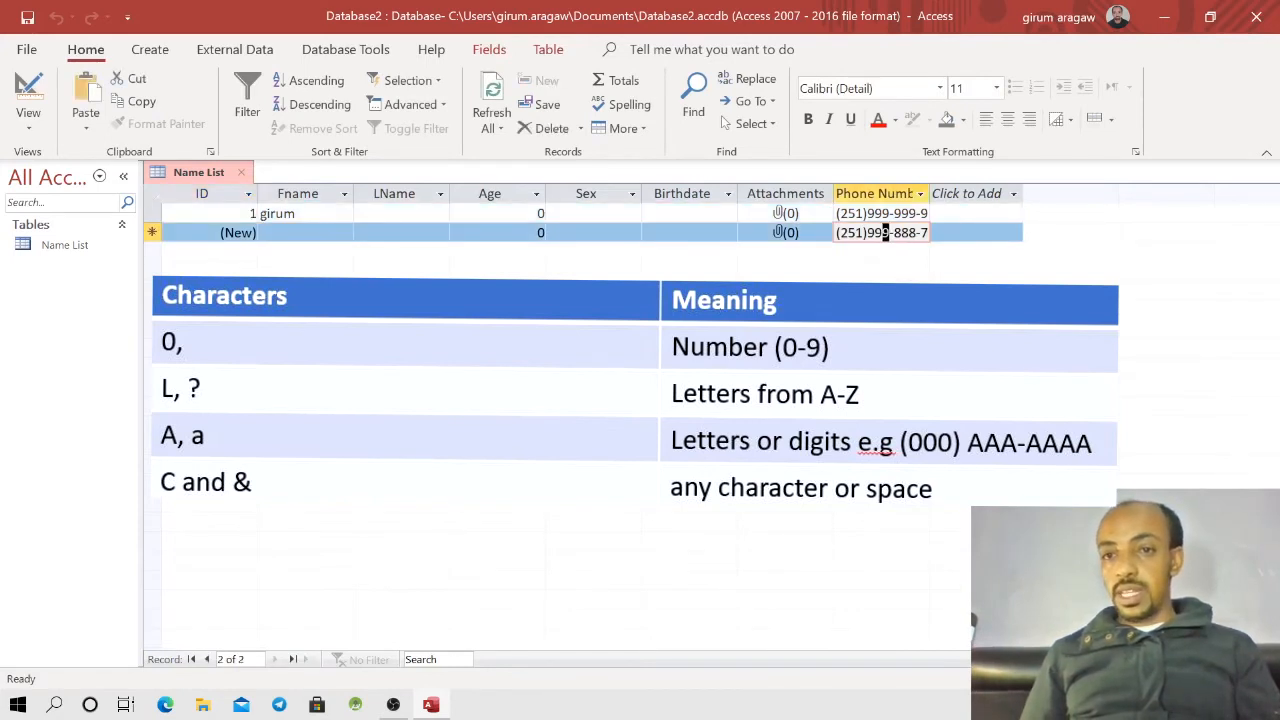
{"action": "left_click_drag", "start_coordinate": [868, 233], "coordinate": [934, 233]}
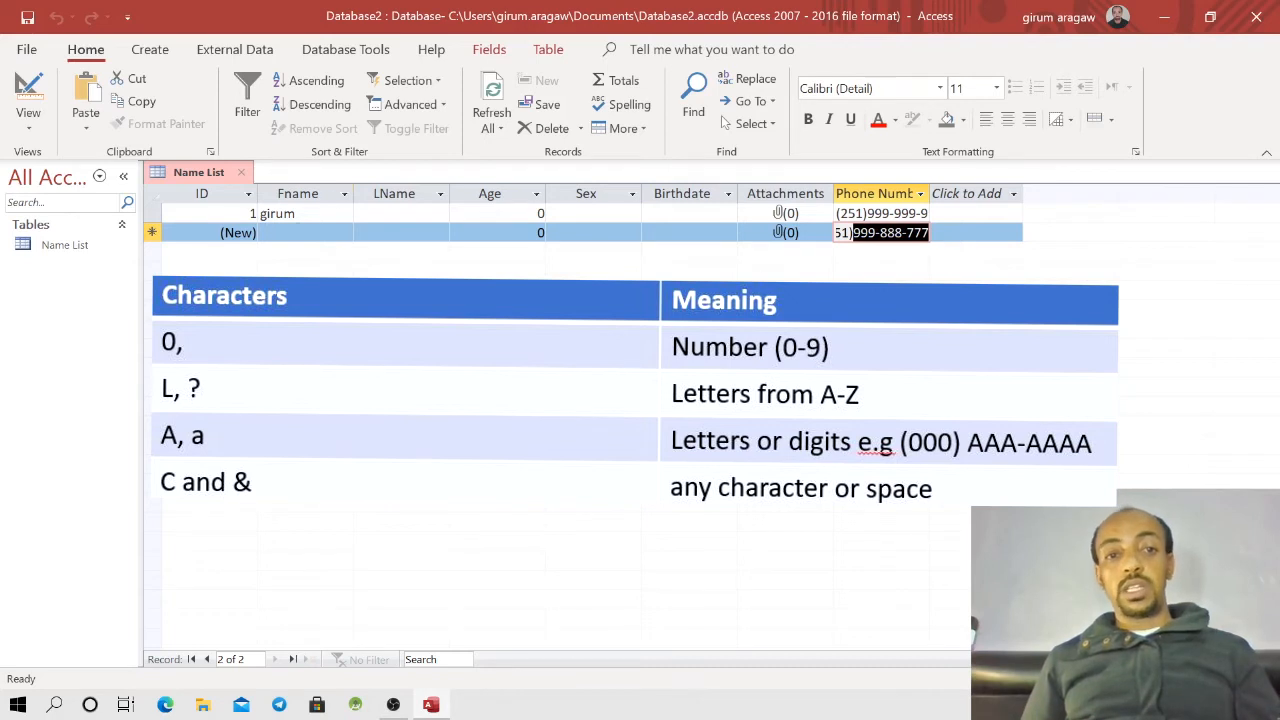
{"action": "left_click", "coordinate": [305, 233]}
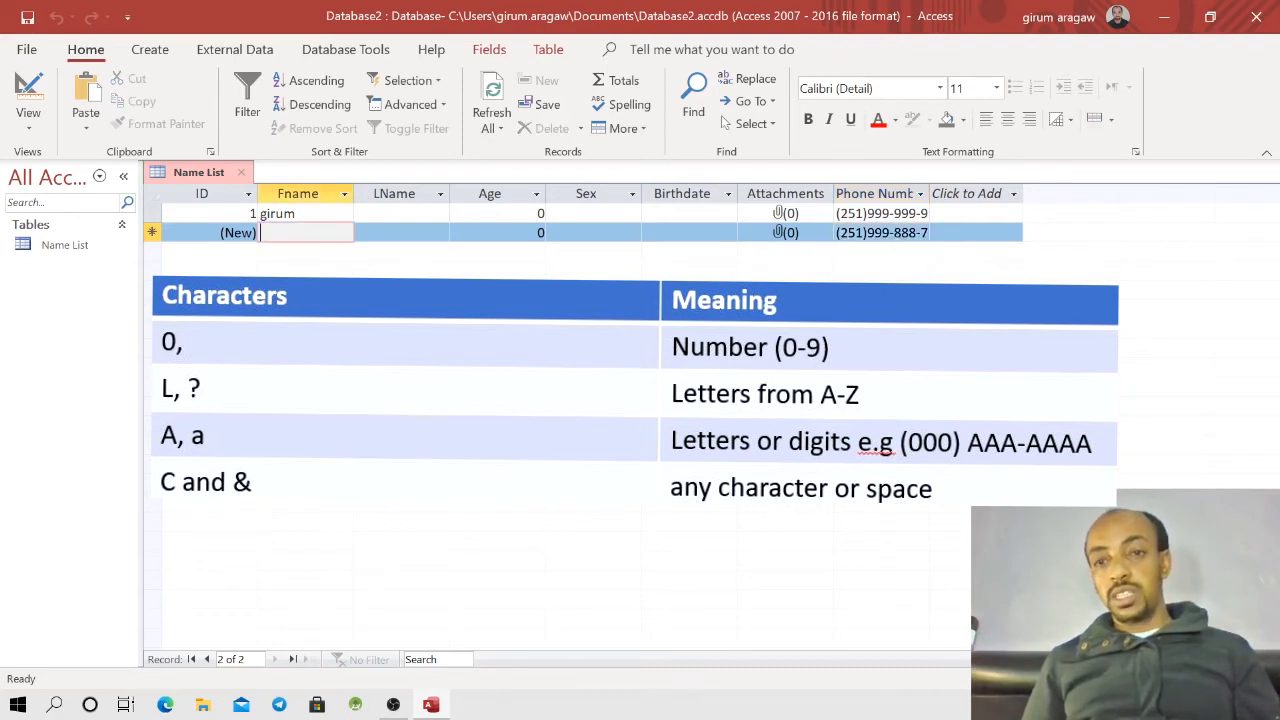
{"action": "left_click", "coordinate": [904, 232]}
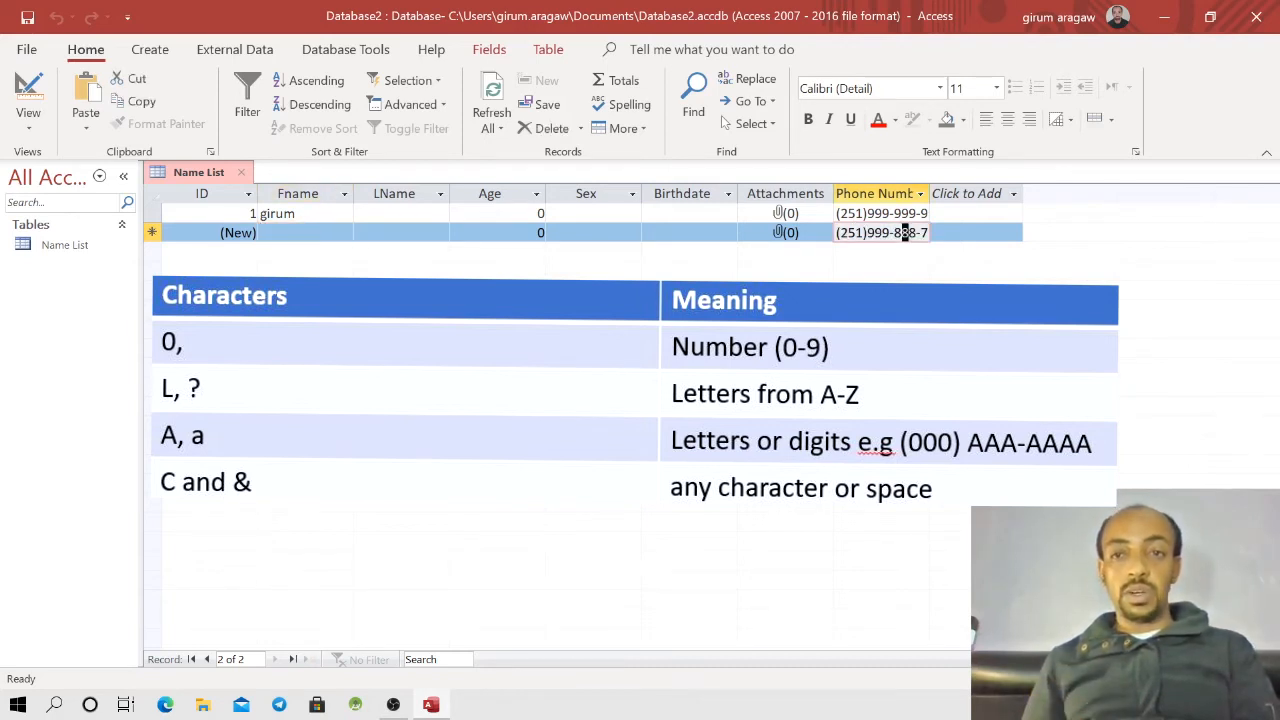
{"action": "left_click_drag", "start_coordinate": [916, 232], "coordinate": [833, 229]}
Step: Go back to Design View and set the Age field's Validation Rule to >18
{"action": "right_click", "coordinate": [195, 172]}
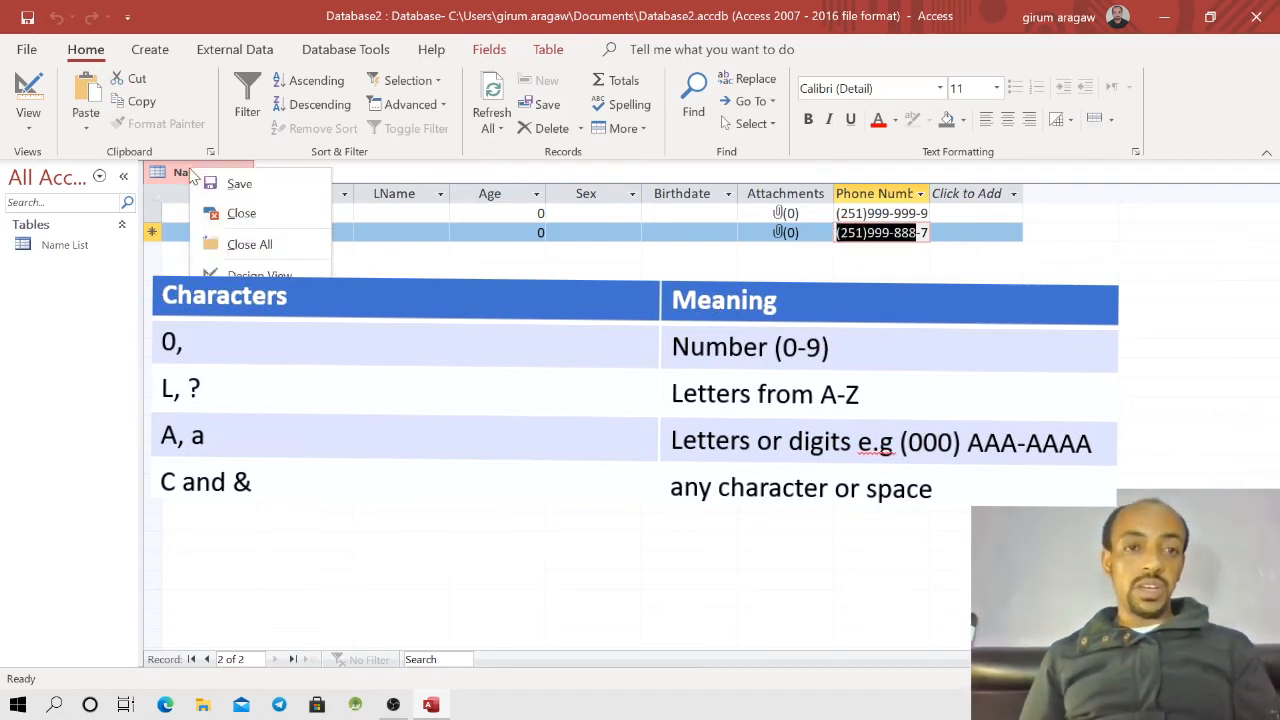
{"action": "left_click", "coordinate": [258, 274]}
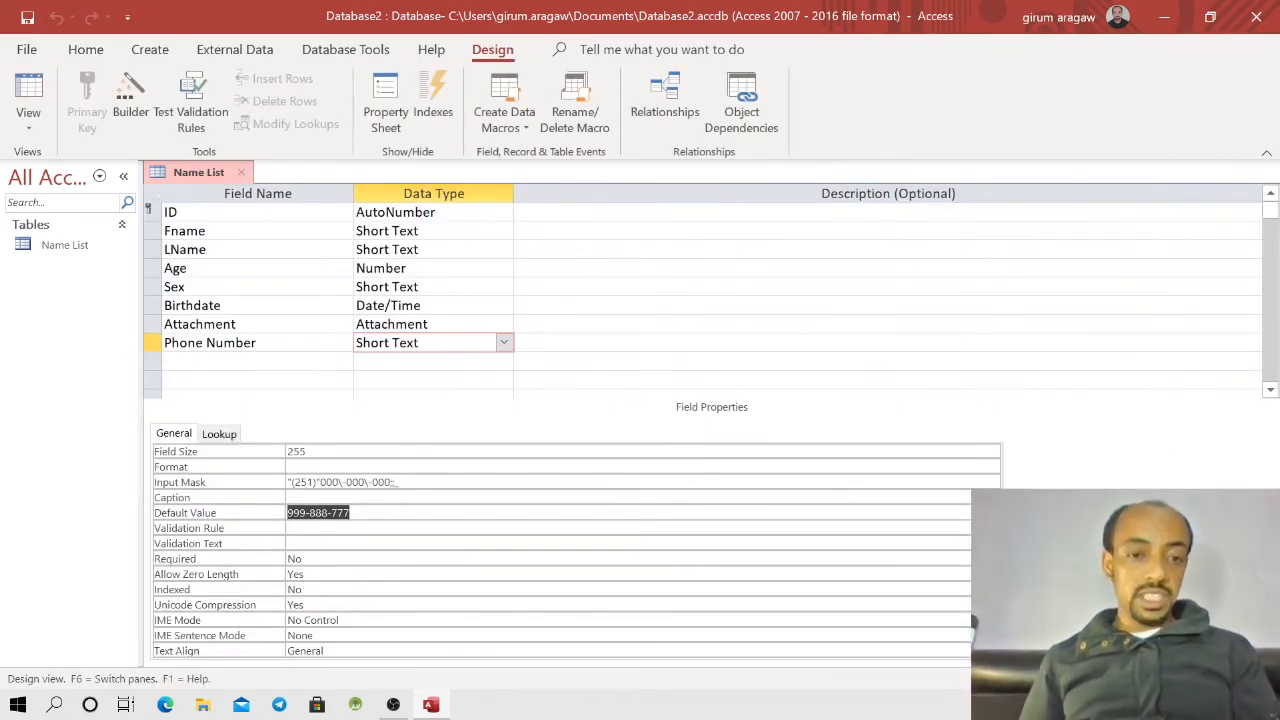
{"action": "left_click", "coordinate": [310, 528]}
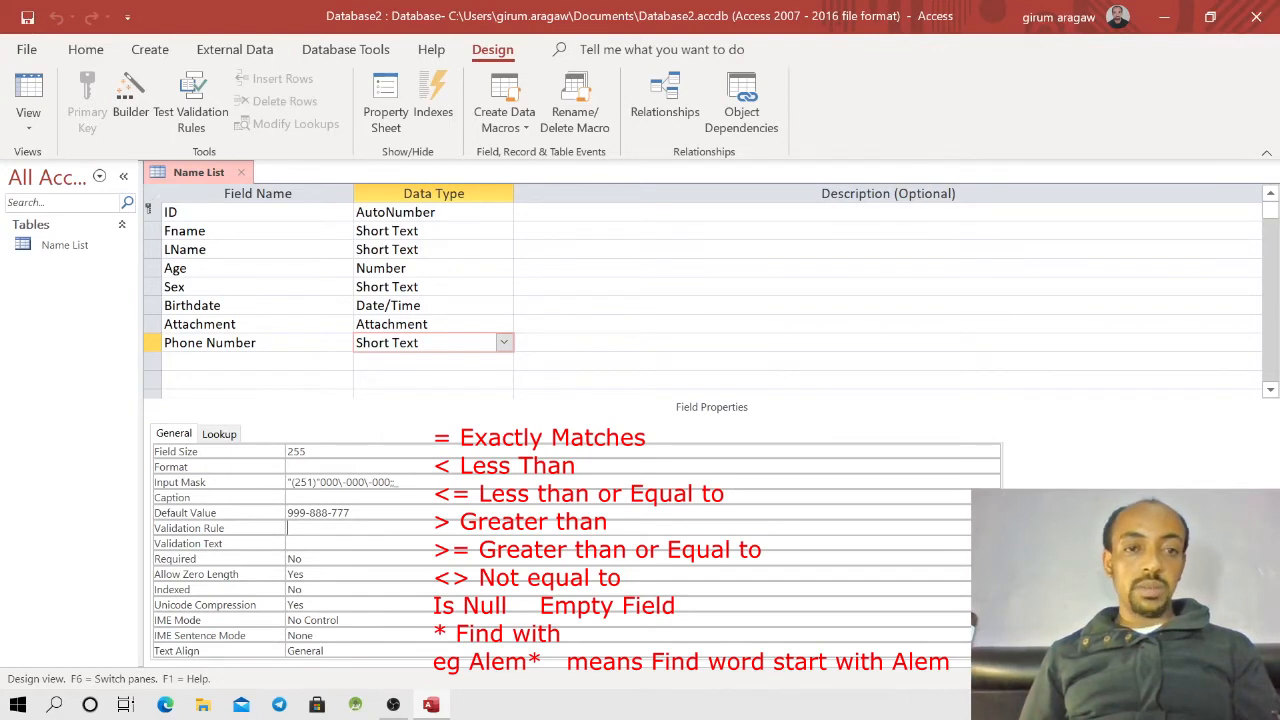
{"action": "left_click", "coordinate": [402, 268]}
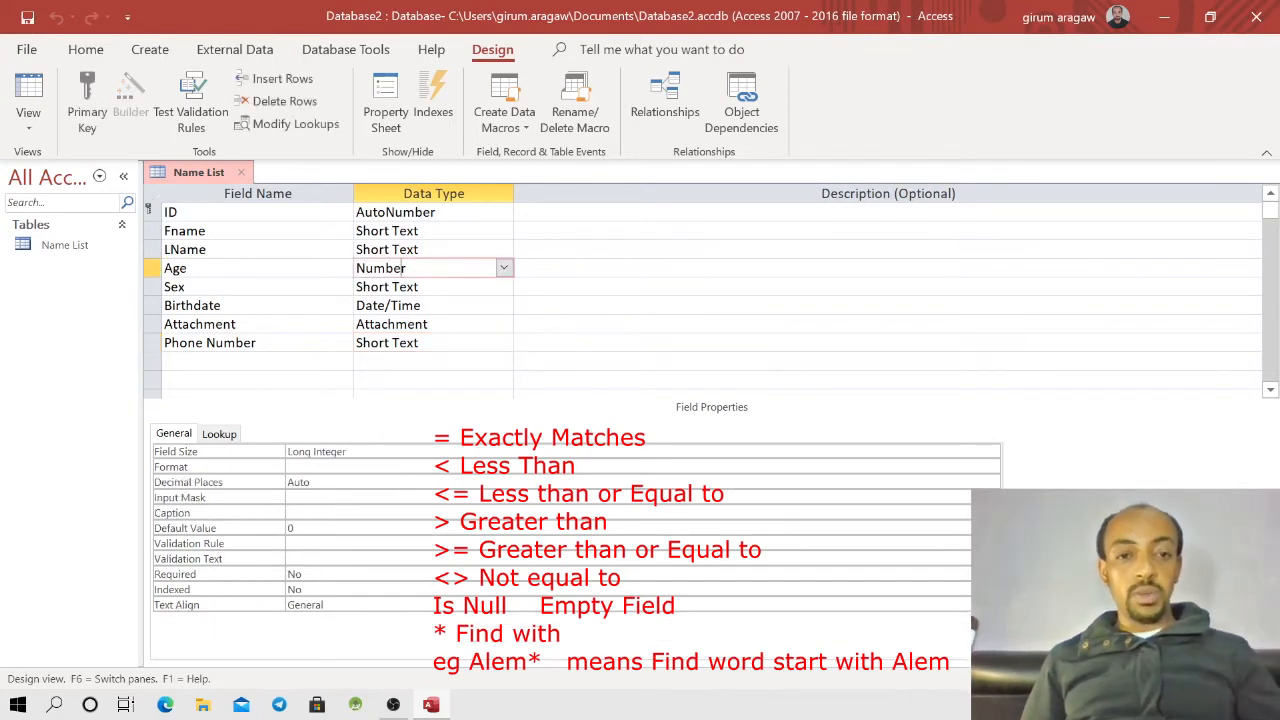
{"action": "left_click", "coordinate": [288, 543]}
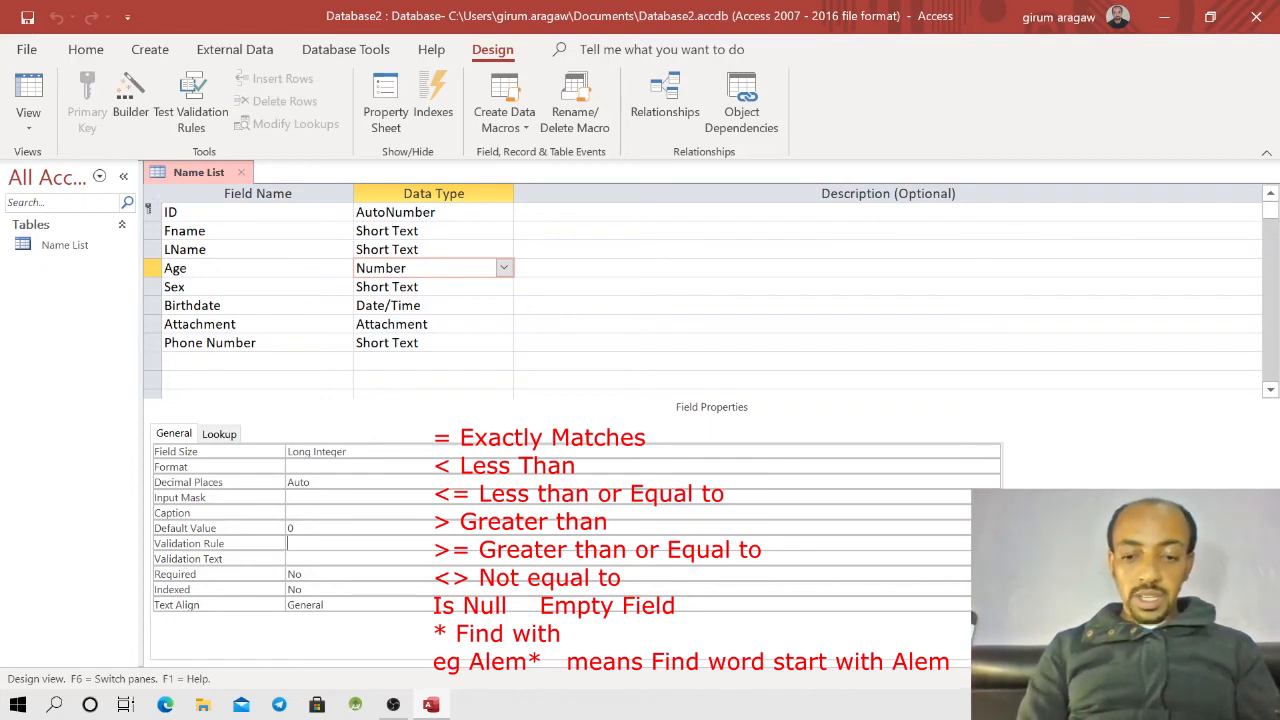
{"action": "type", "text": ">18"}
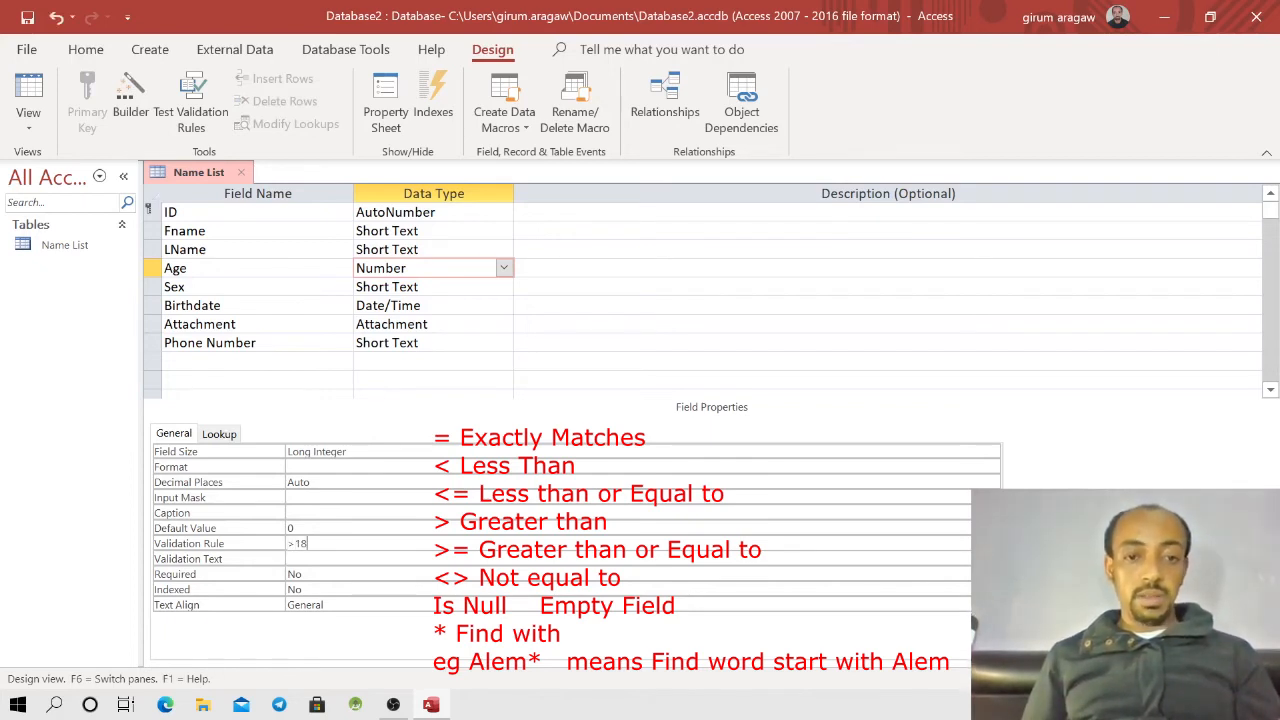
Step: Save the table, agreeing to test the existing data against the new Age rule and to keep the new setting
{"action": "right_click", "coordinate": [205, 174]}
{"action": "left_click", "coordinate": [228, 186]}
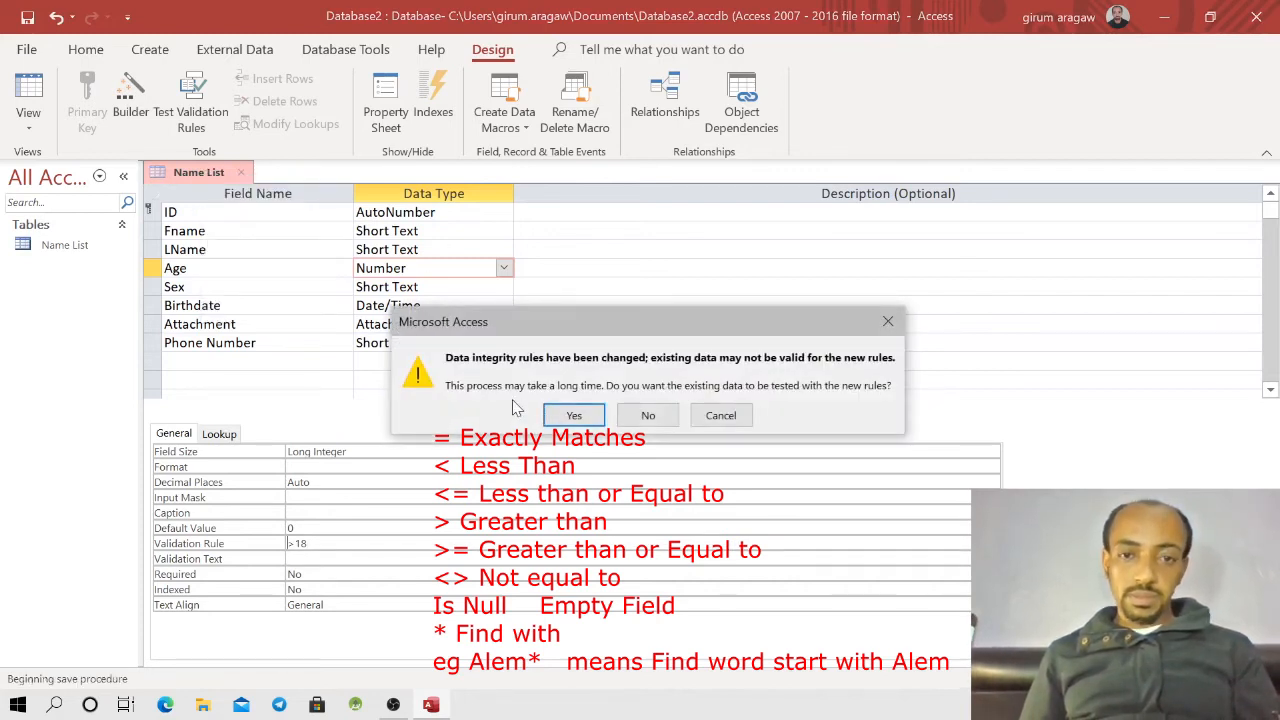
{"action": "left_click", "coordinate": [575, 417]}
{"action": "left_click", "coordinate": [575, 436]}
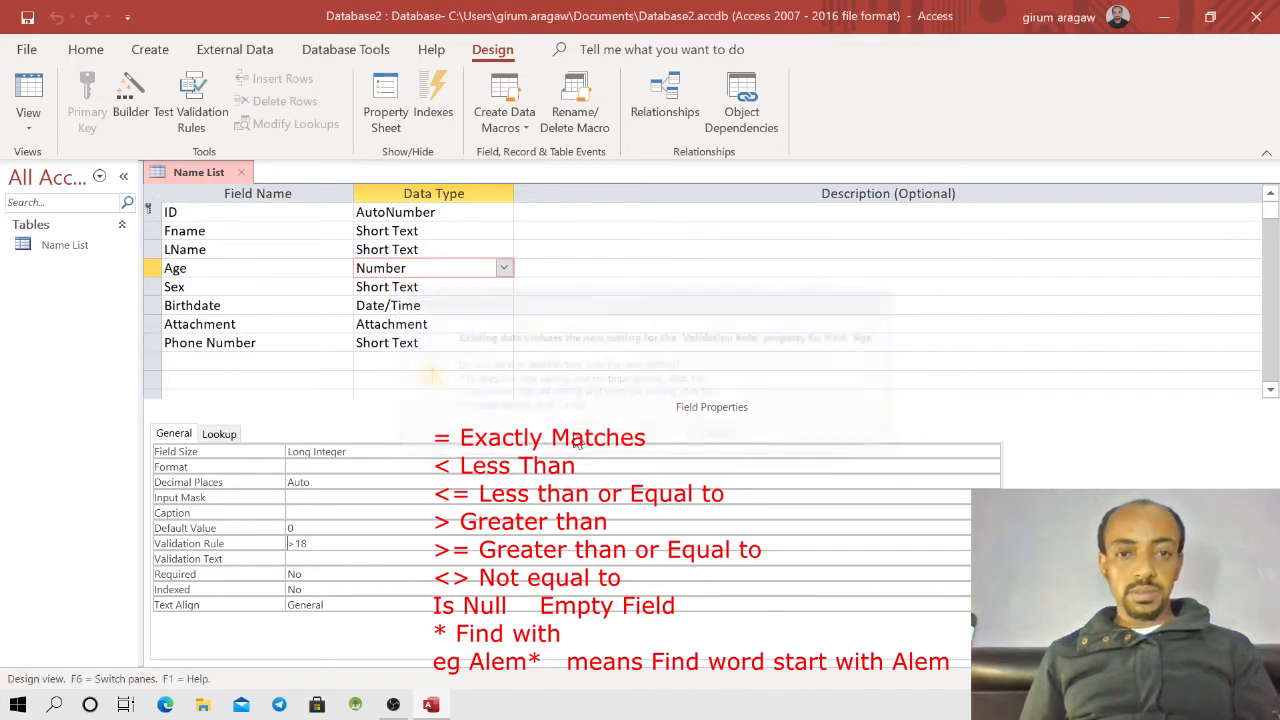
Step: Reopen the table in Datasheet View and enter a first name for the second record
{"action": "right_click", "coordinate": [203, 174]}
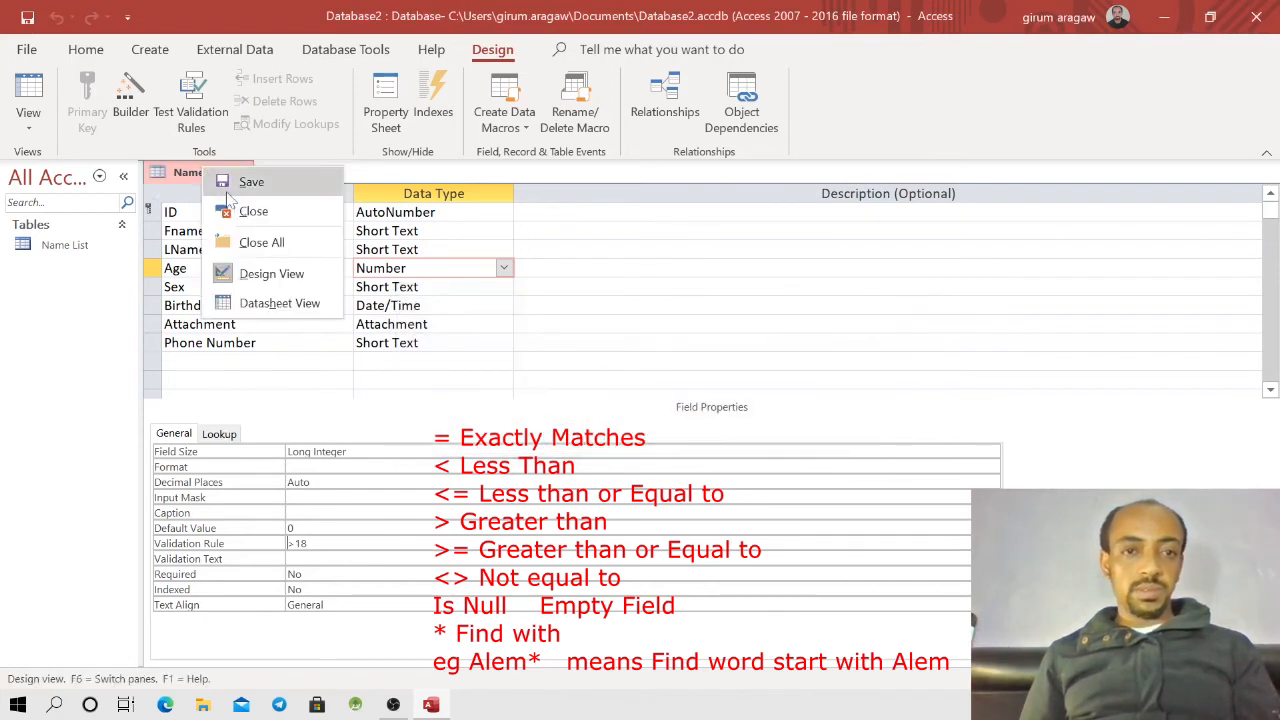
{"action": "left_click", "coordinate": [270, 301]}
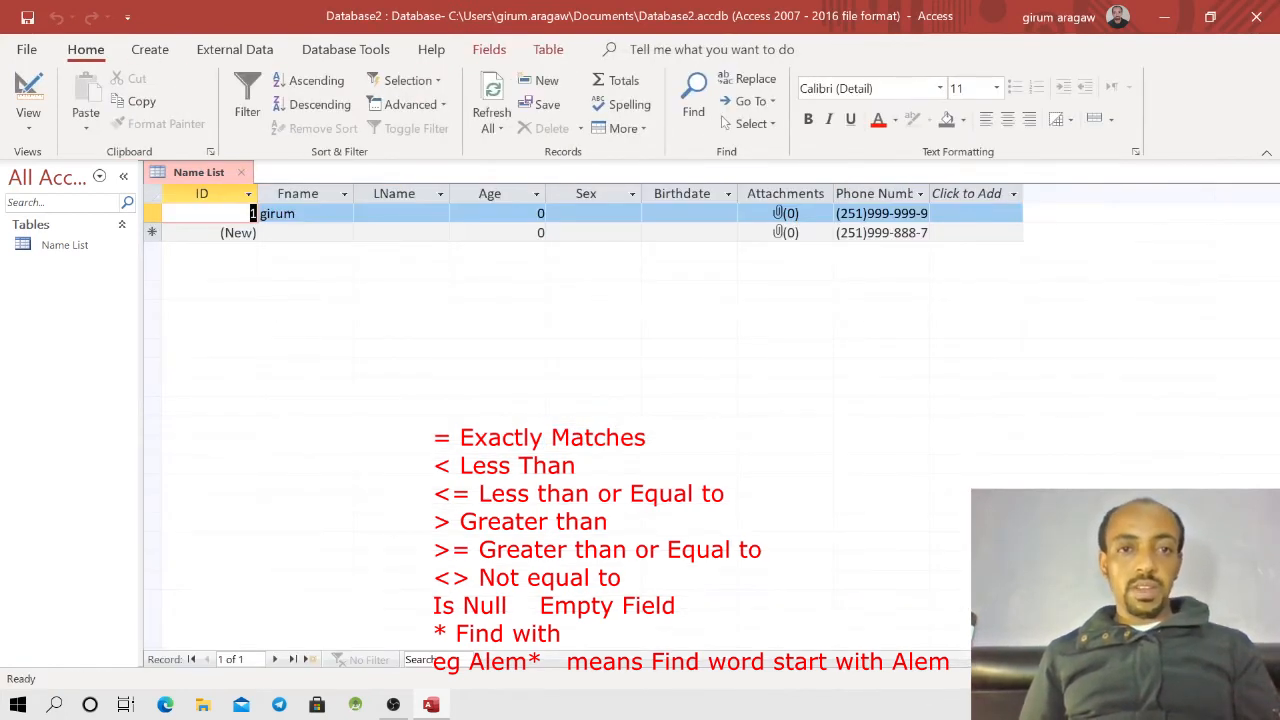
{"action": "left_click", "coordinate": [300, 233]}
{"action": "type", "text": "abebe"}
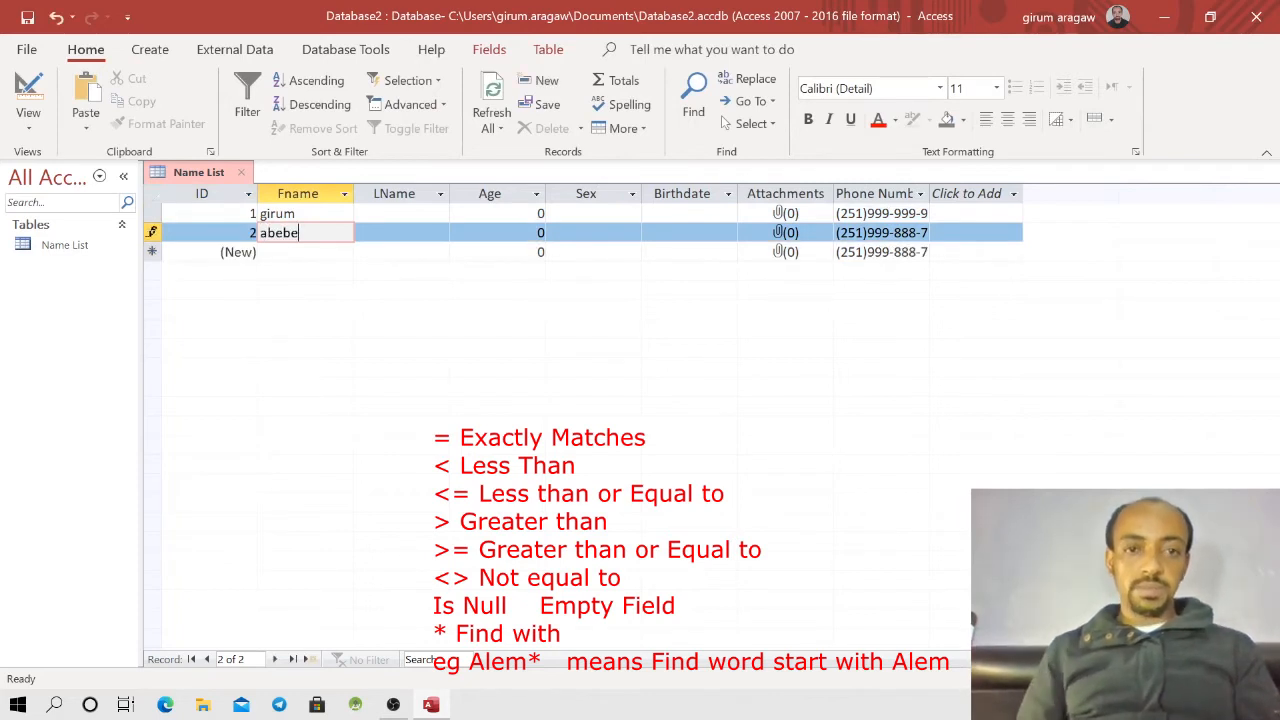
Step: Try to enter 10 as the second record's Age and close the resulting message
{"action": "key", "text": "Tab"}
{"action": "key", "text": "Tab"}
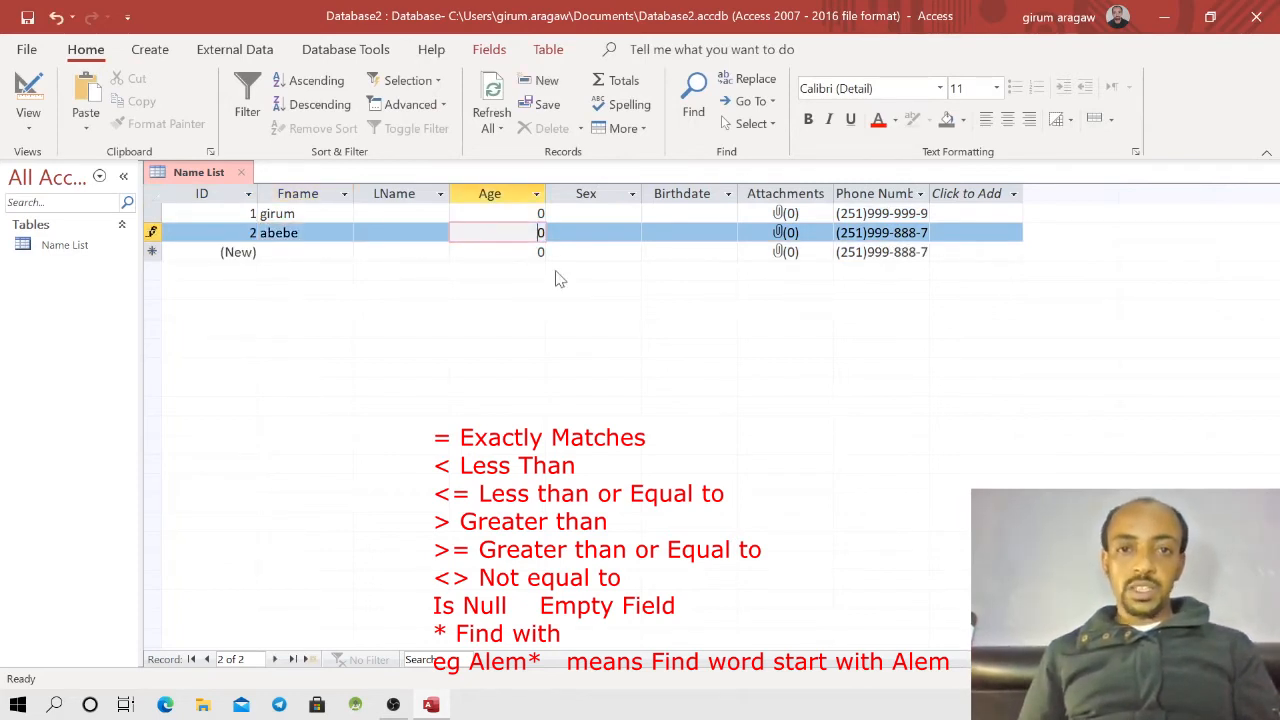
{"action": "type", "text": "10"}
{"action": "left_click", "coordinate": [590, 235]}
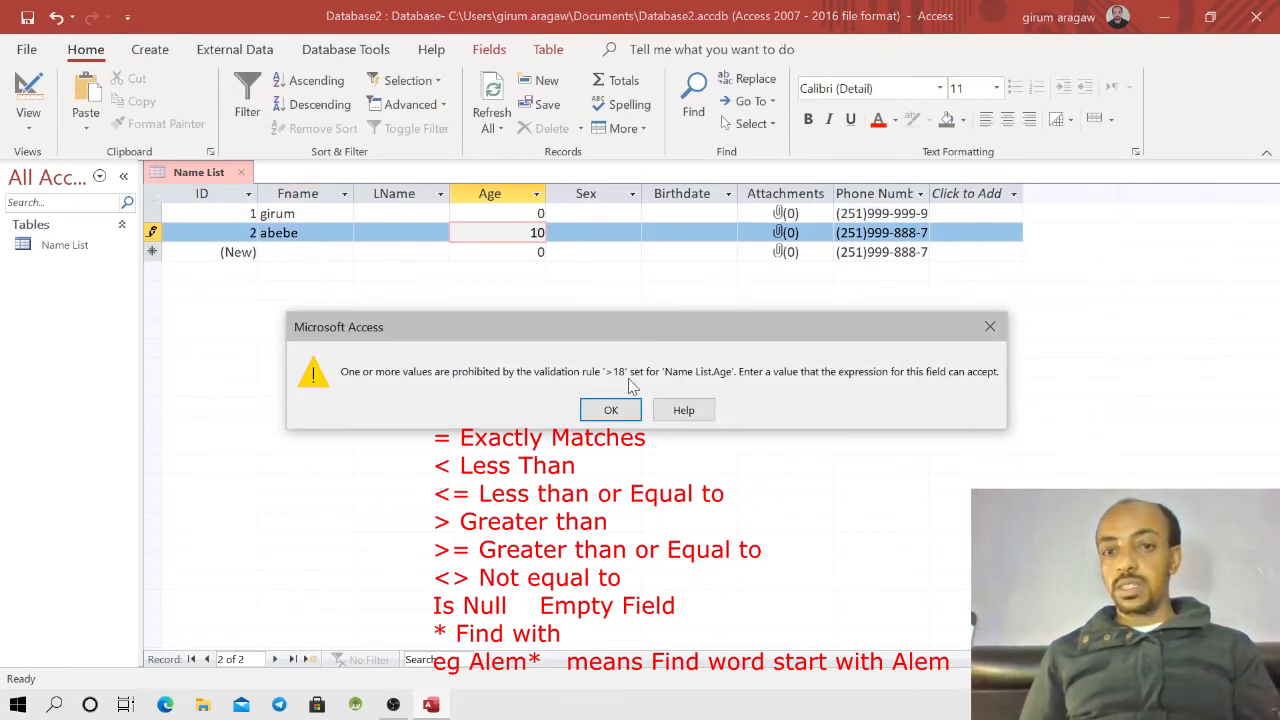
{"action": "left_click", "coordinate": [611, 411]}
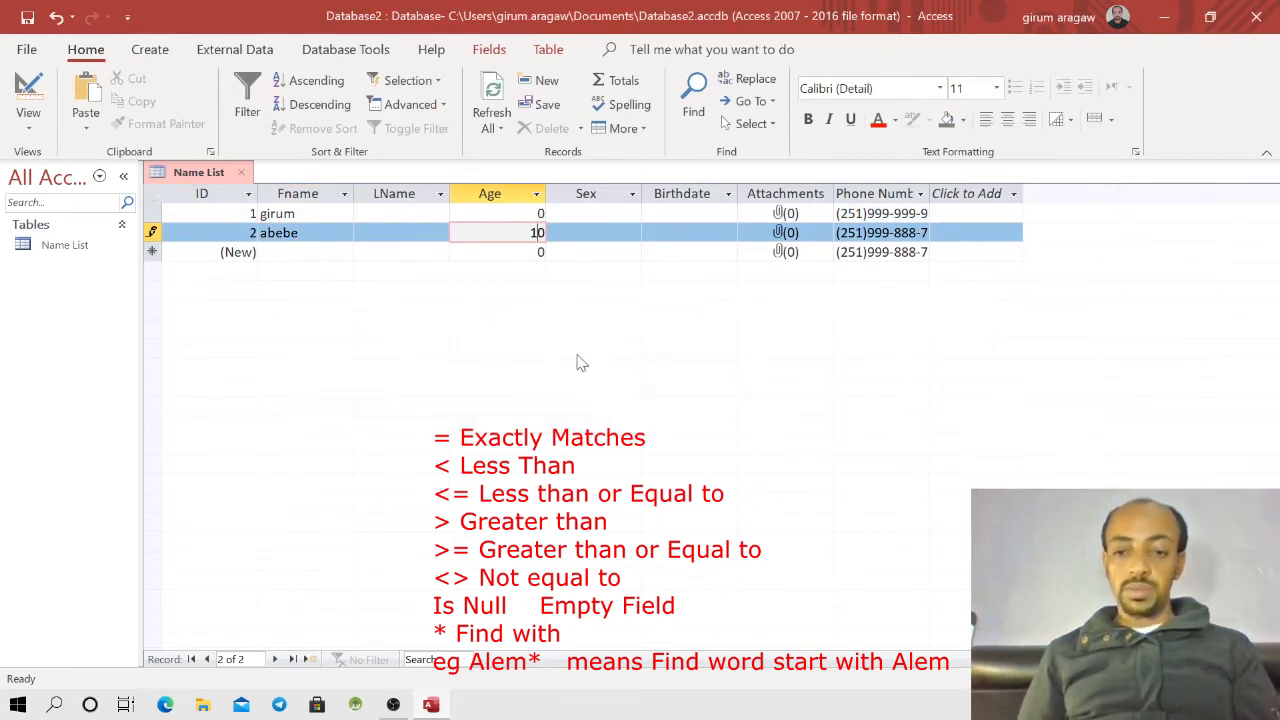
Step: Set the second record's Age to 19 and commit the record
{"action": "key", "text": "BackSpace"}
{"action": "type", "text": "9"}
{"action": "left_click", "coordinate": [540, 252]}
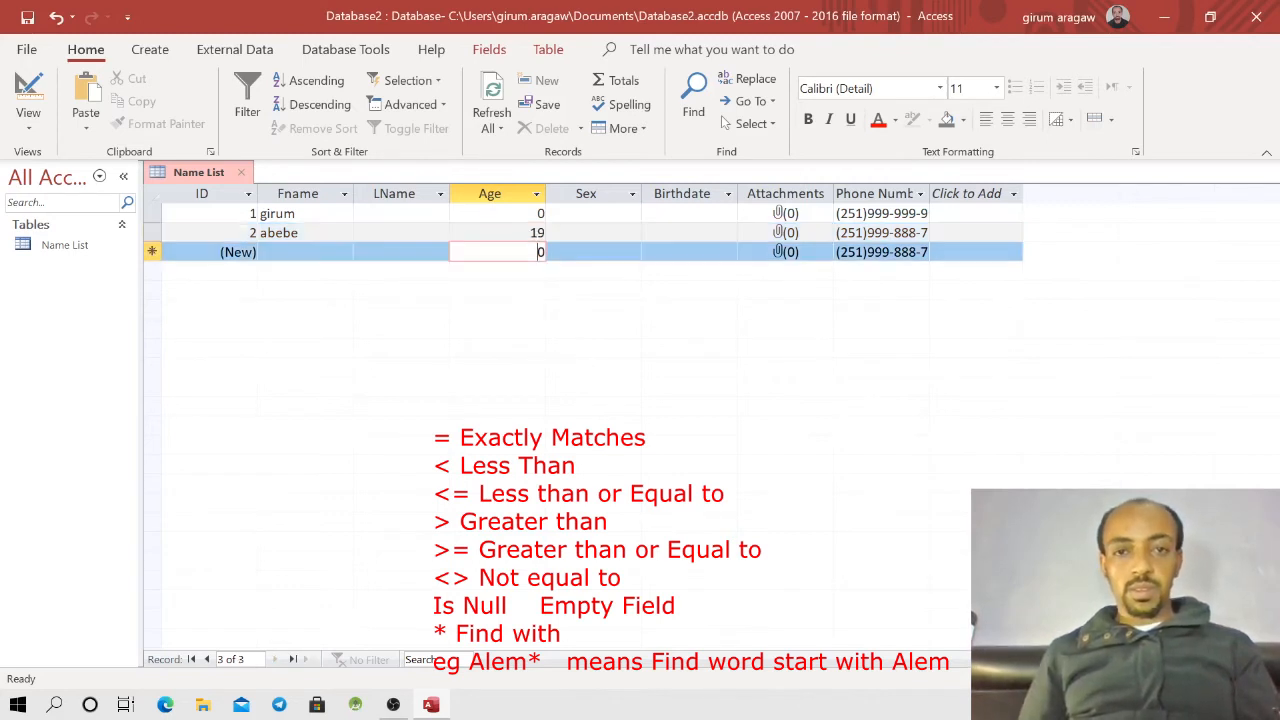
{"action": "left_click", "coordinate": [540, 232]}
{"action": "key", "text": "Tab"}
Step: Return to Design View, set the Age field's Validation Text to "age must be above 18" and save the table
{"action": "right_click", "coordinate": [198, 174]}
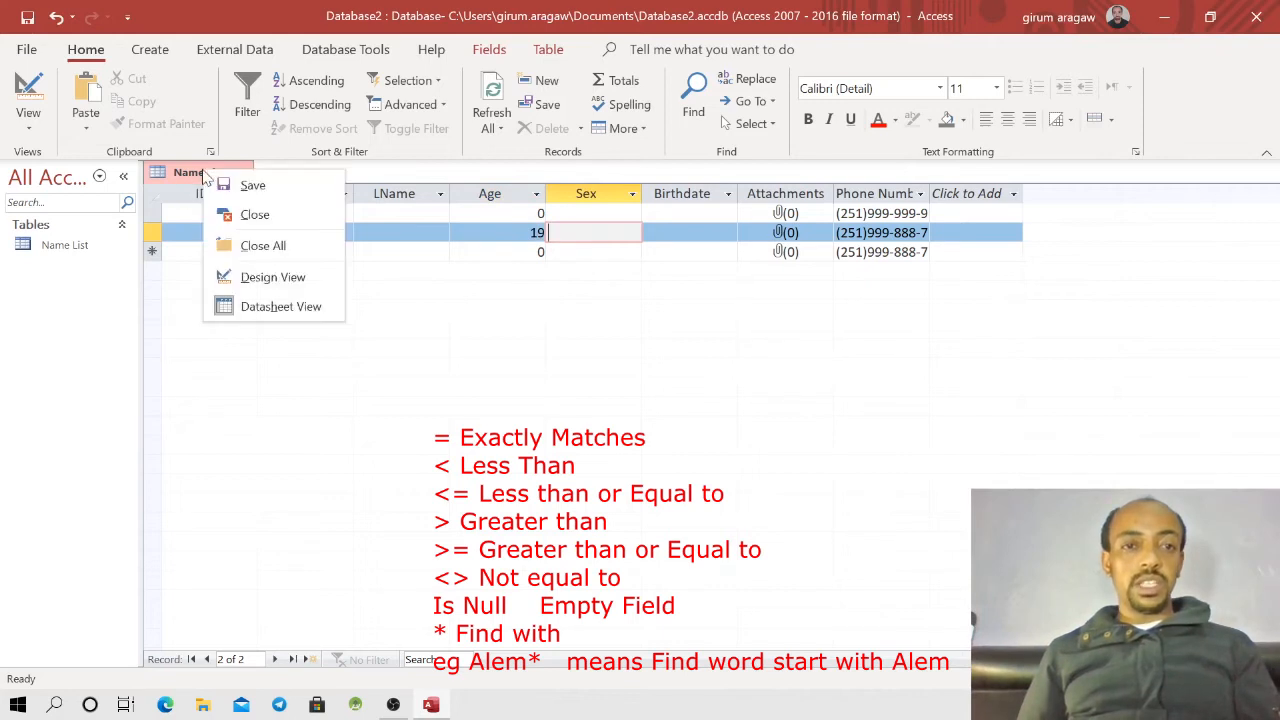
{"action": "left_click", "coordinate": [272, 278]}
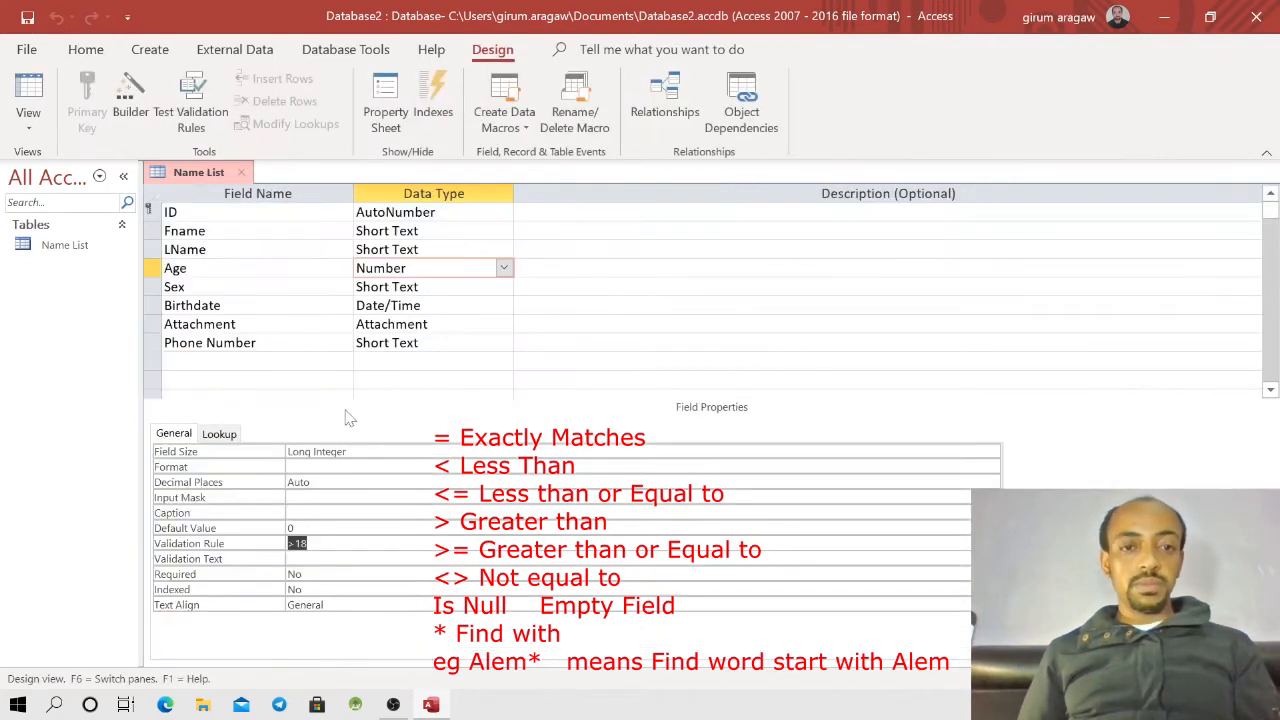
{"action": "left_click", "coordinate": [304, 559]}
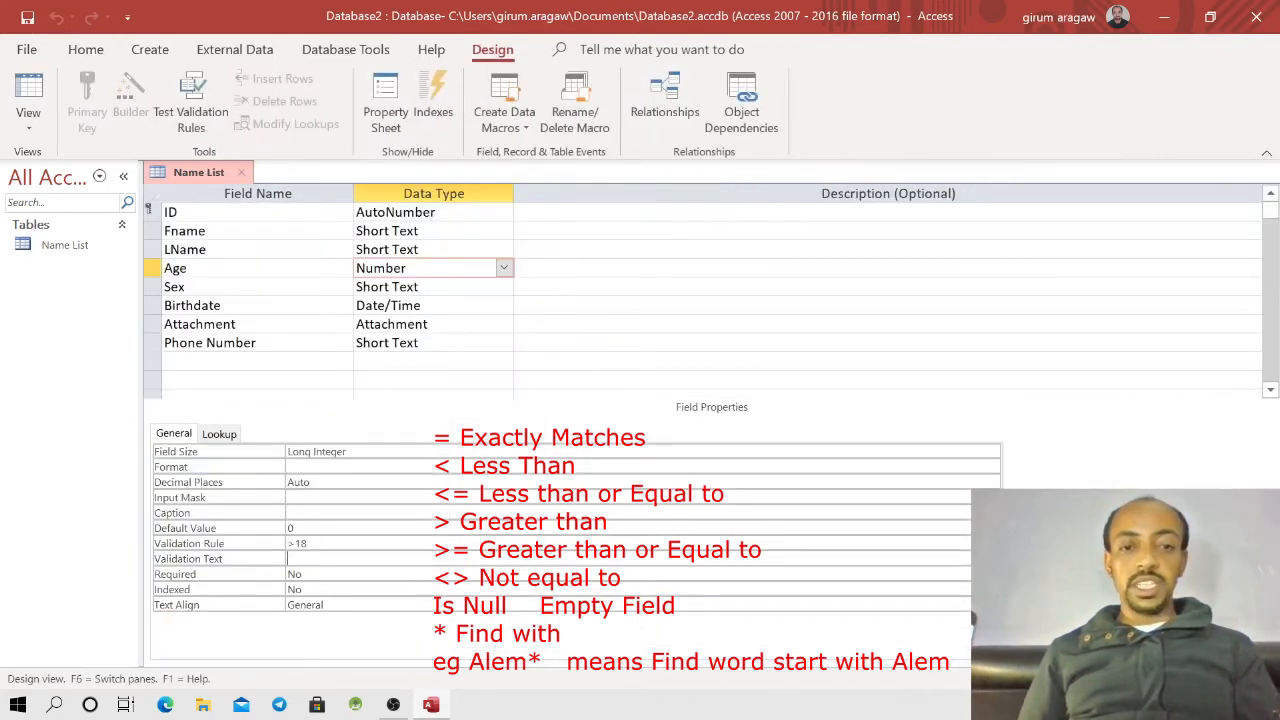
{"action": "type", "text": "age must"}
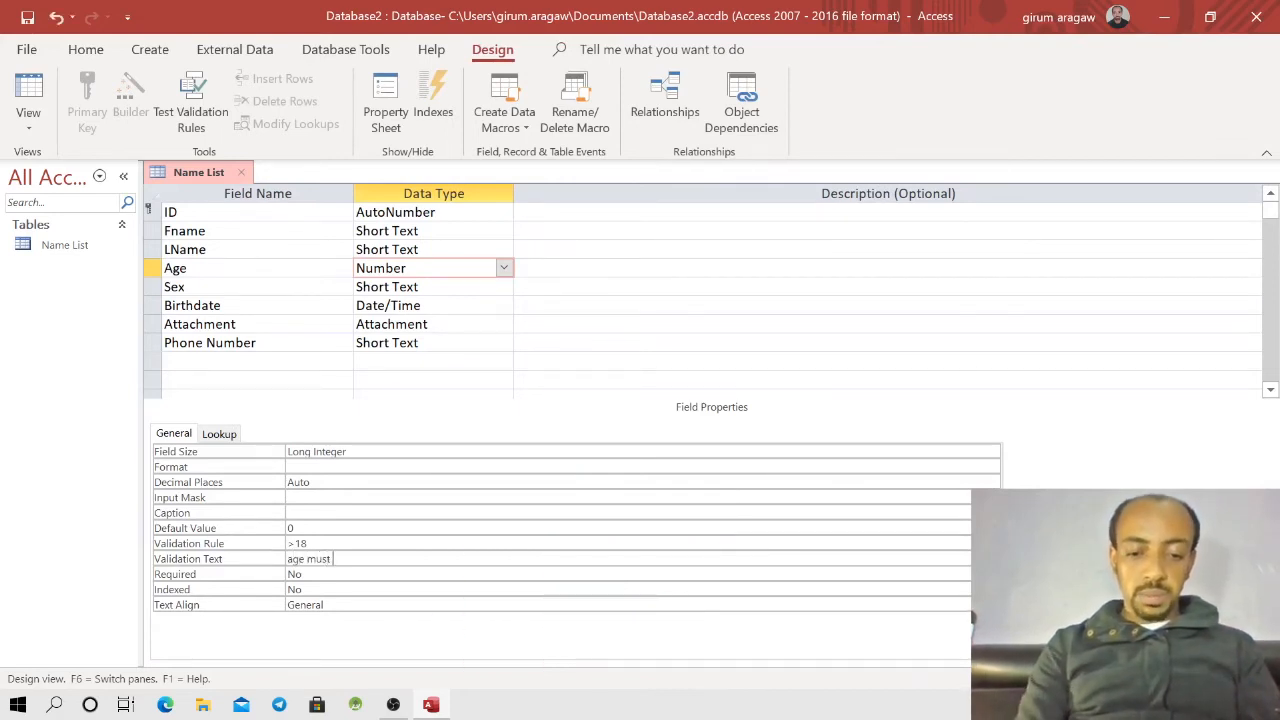
{"action": "type", "text": " be above 18"}
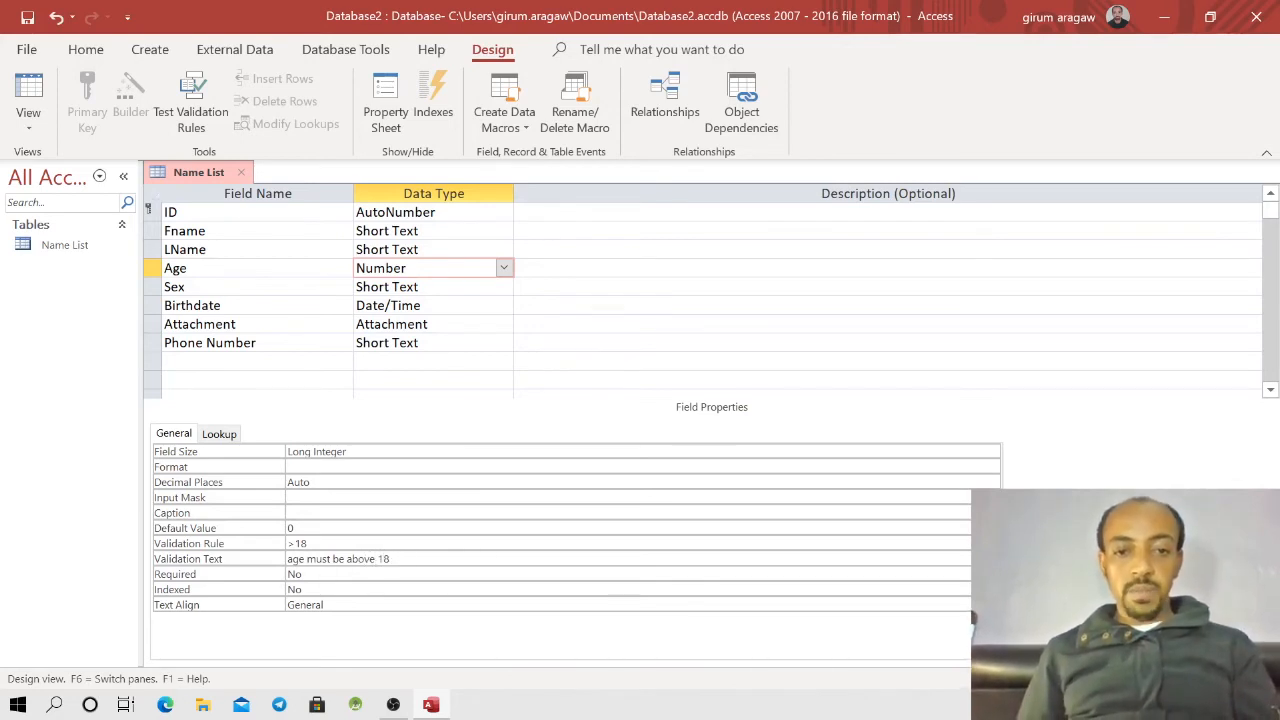
{"action": "left_click", "coordinate": [234, 562]}
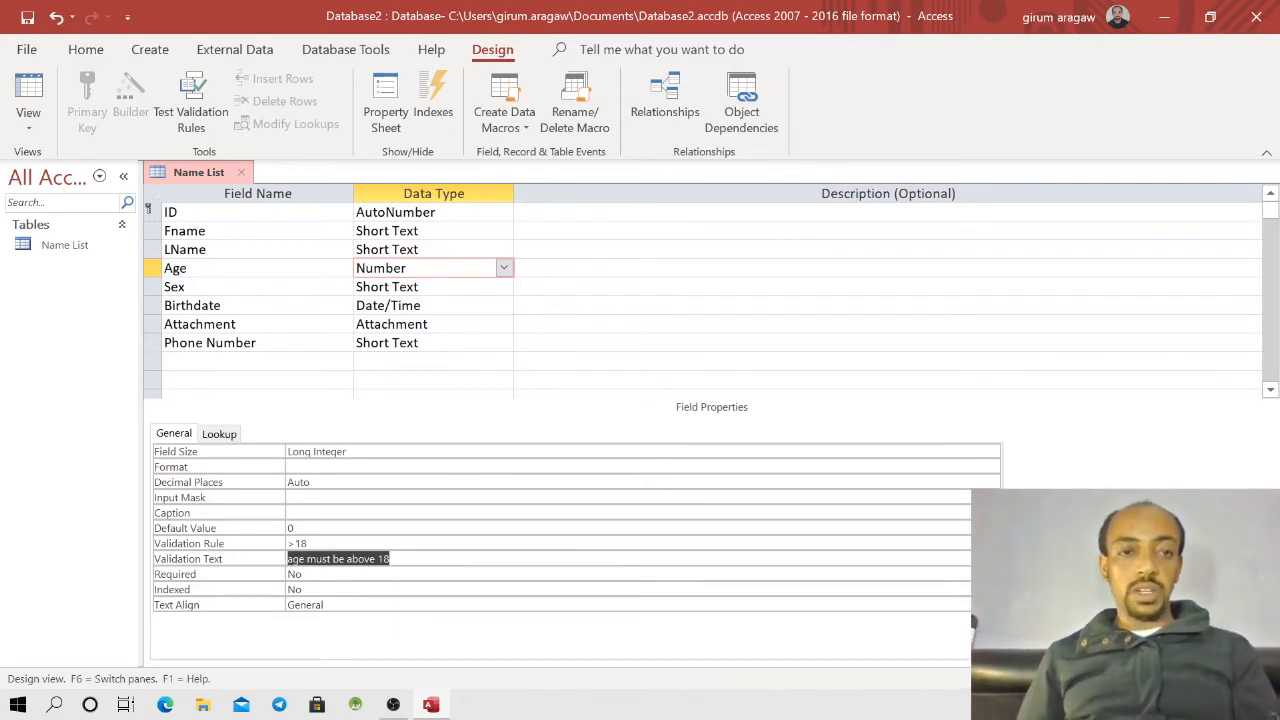
{"action": "right_click", "coordinate": [191, 172]}
{"action": "left_click", "coordinate": [232, 184]}
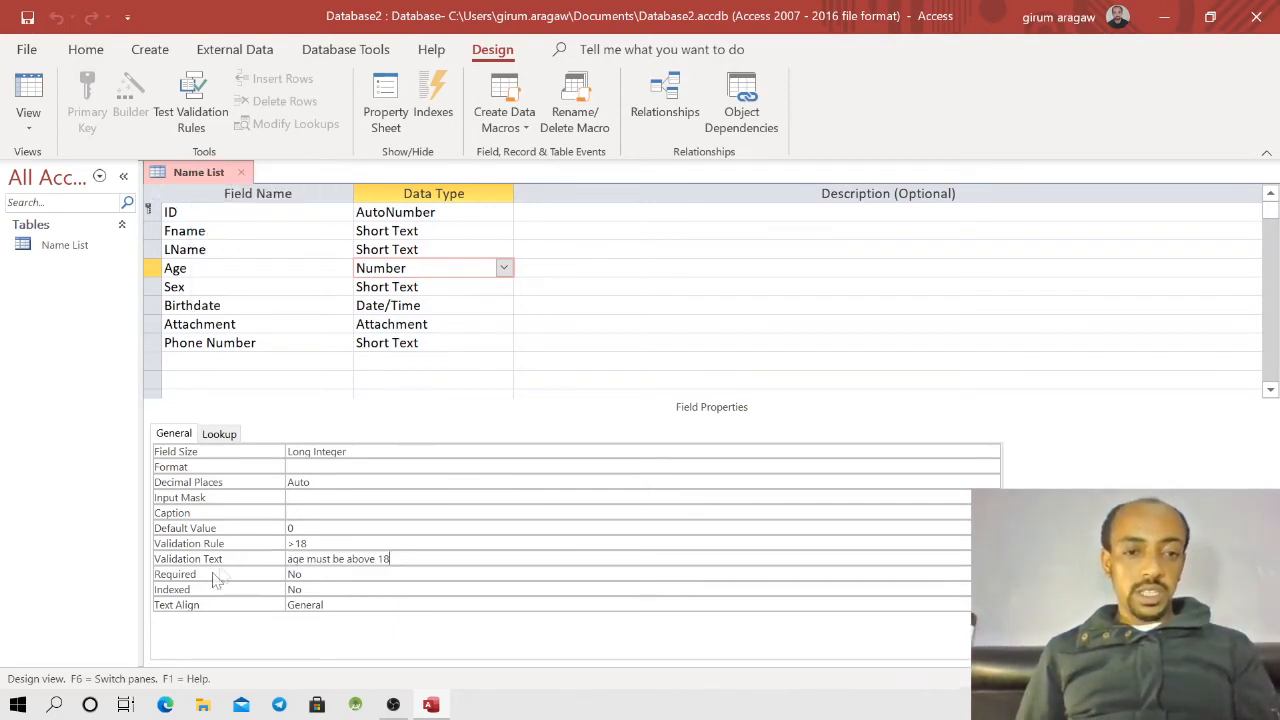
Step: Switch the table to Datasheet View and start a third record with "asdas" as the Fname
{"action": "right_click", "coordinate": [202, 176]}
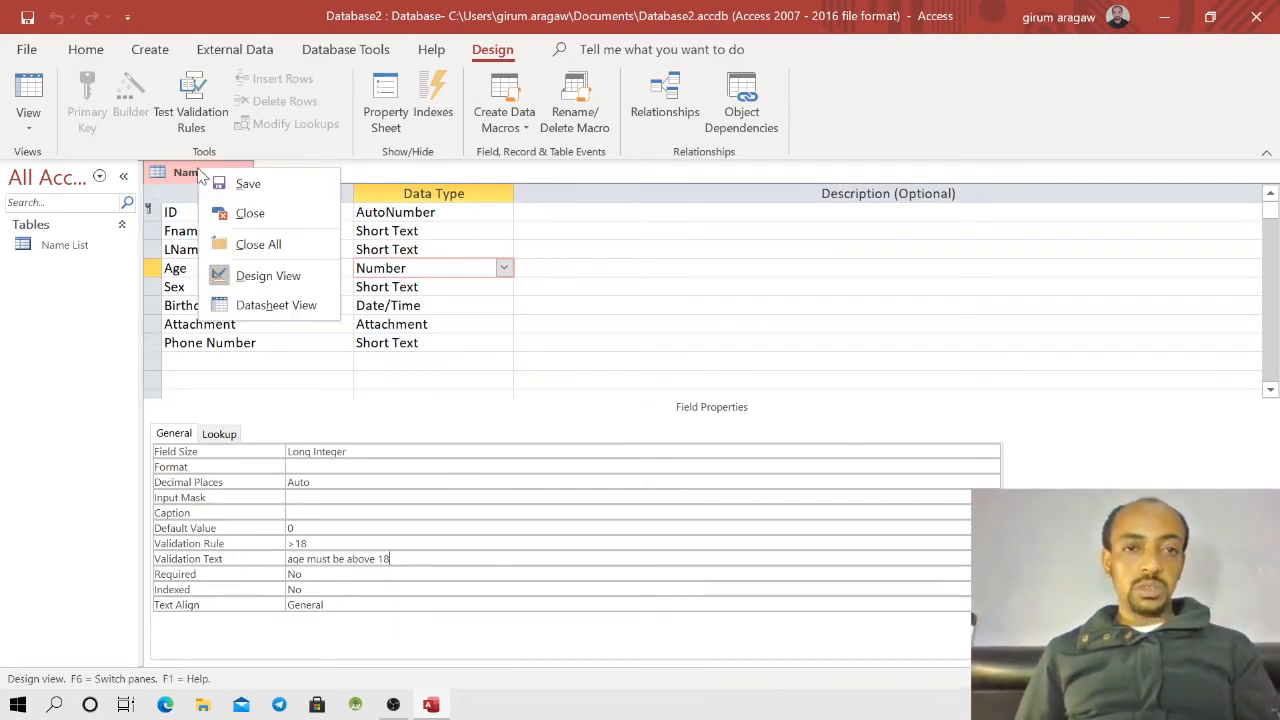
{"action": "left_click", "coordinate": [270, 304]}
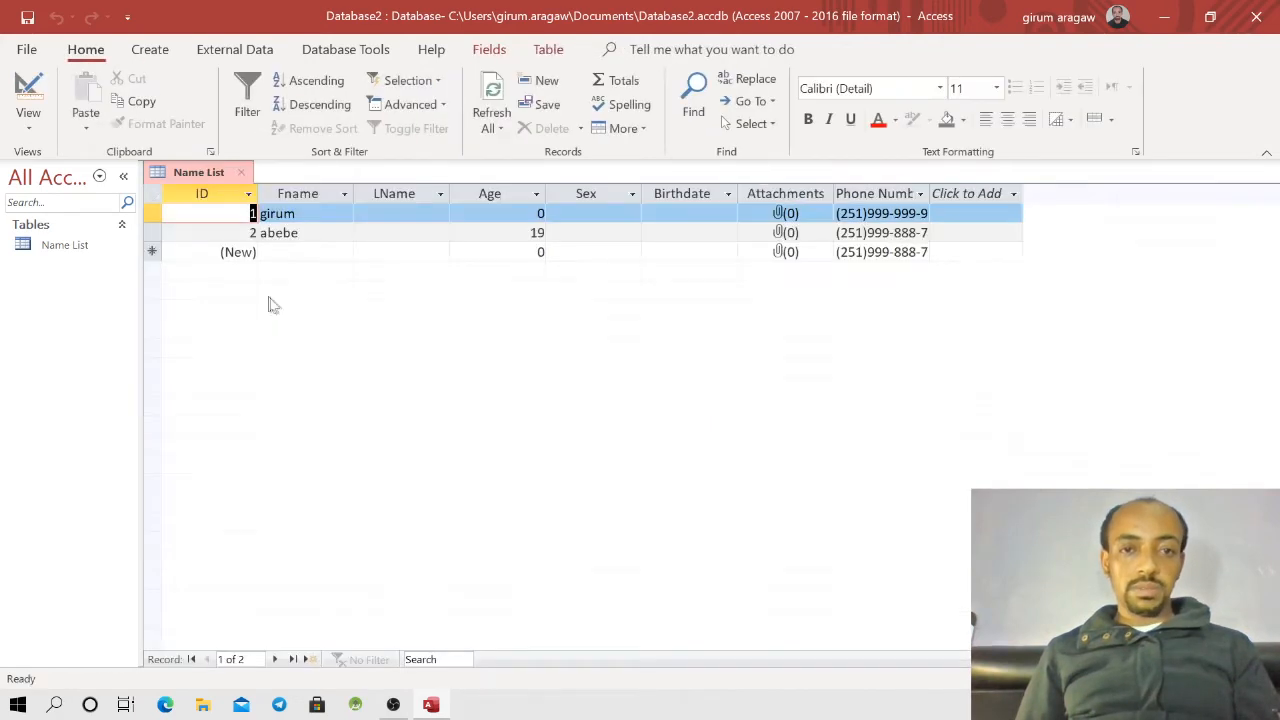
{"action": "left_click", "coordinate": [262, 252]}
{"action": "type", "text": "asdas"}
Step: Try to enter 10 as the third record's Age to test the custom validation text
{"action": "left_click", "coordinate": [458, 254]}
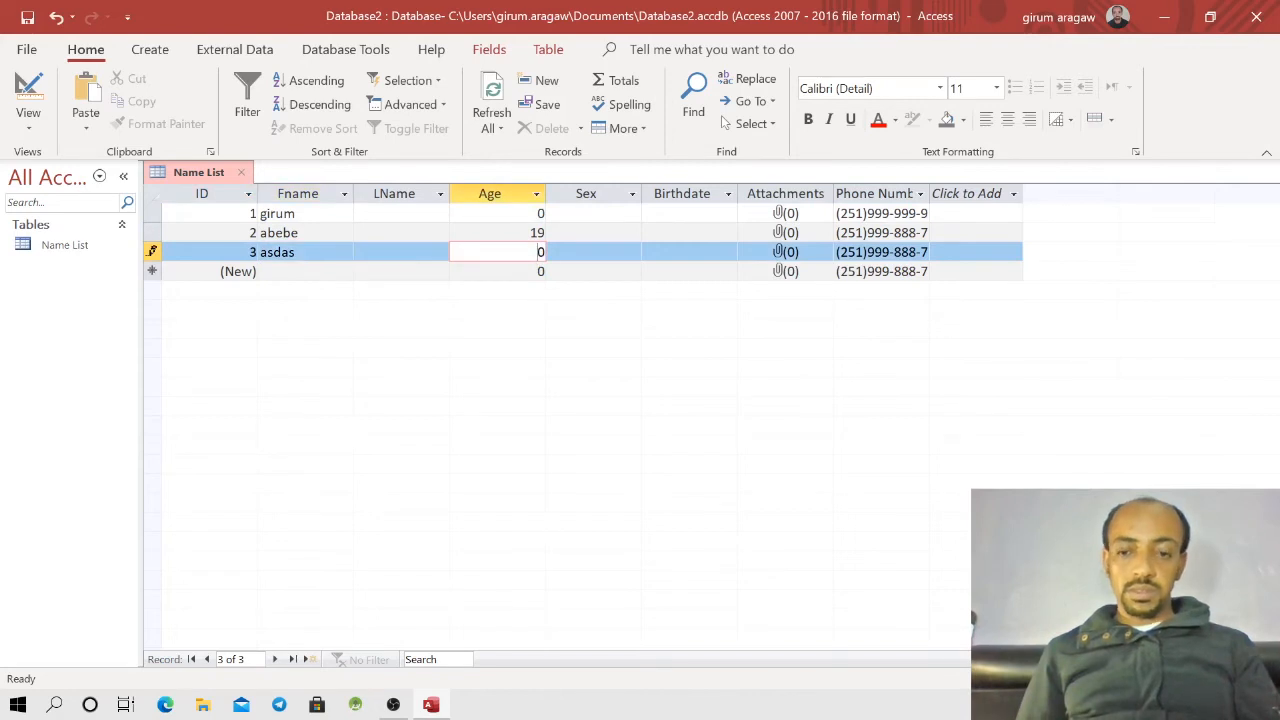
{"action": "type", "text": "1"}
{"action": "left_click", "coordinate": [590, 252]}
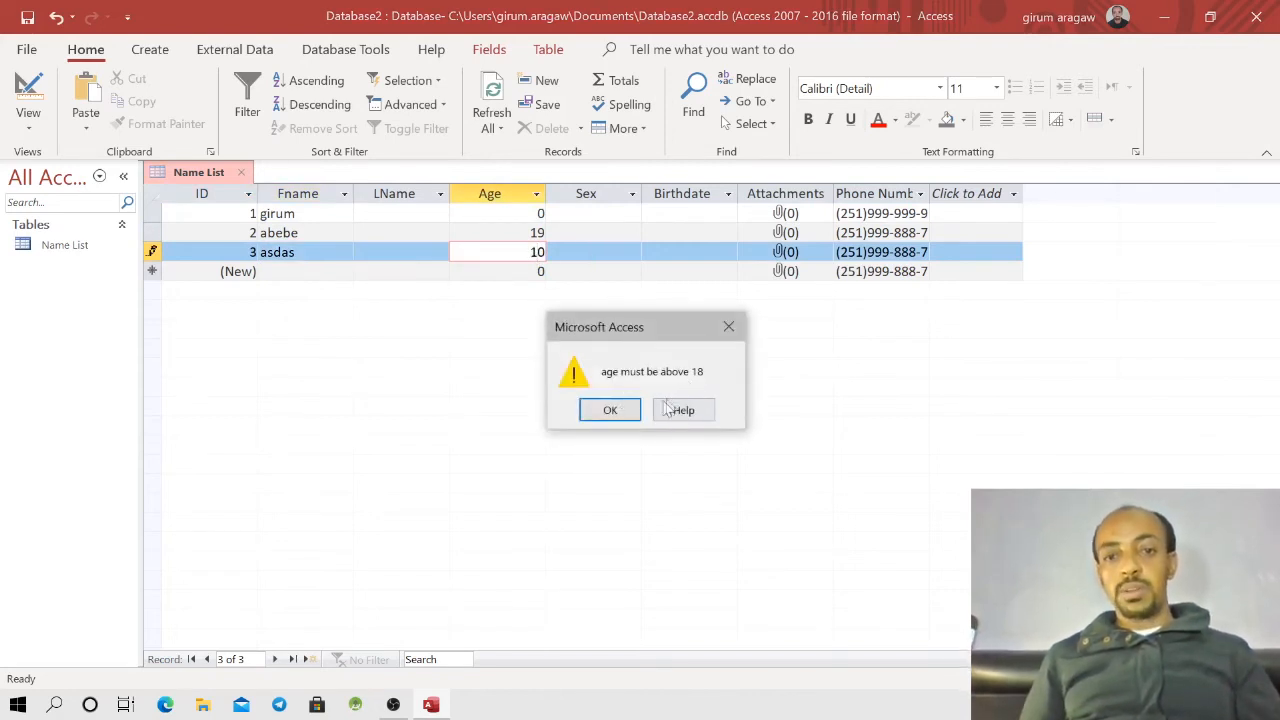
{"action": "left_click", "coordinate": [606, 412]}
Step: Try to enter 18 as the third record's Age and save the record
{"action": "key", "text": "Delete"}
{"action": "type", "text": "8"}
{"action": "left_click", "coordinate": [567, 257]}
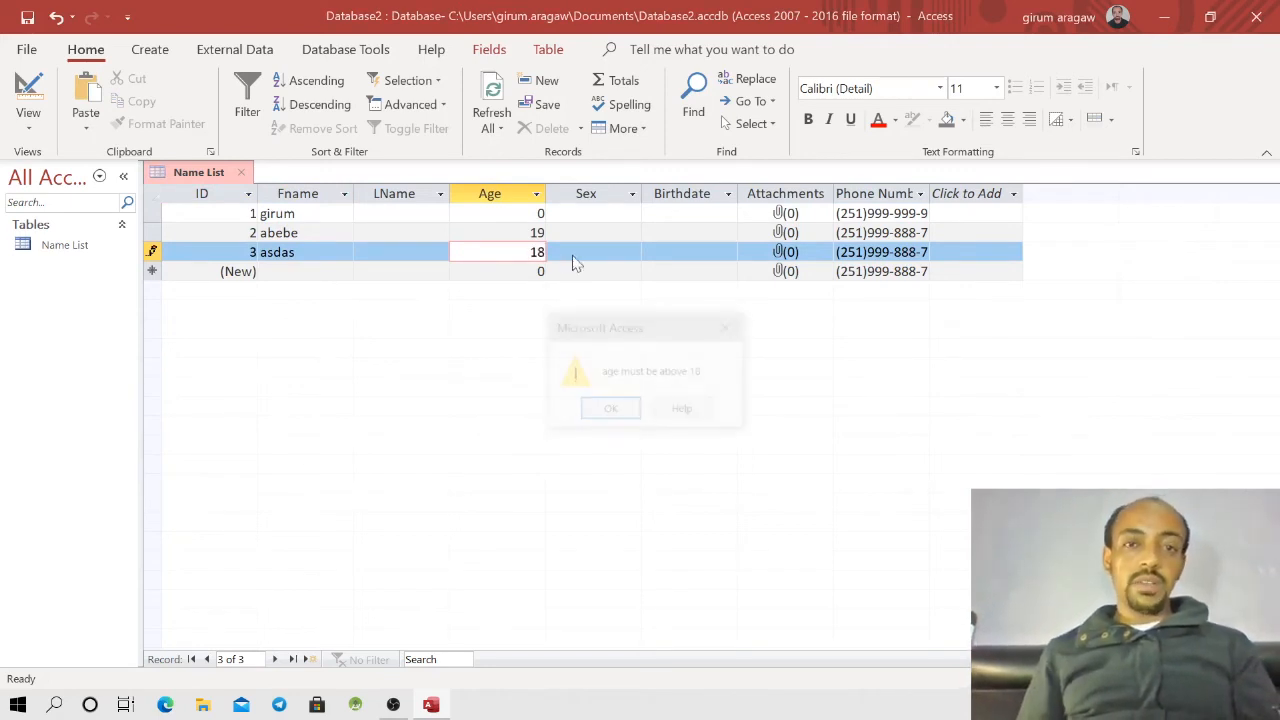
{"action": "left_click", "coordinate": [606, 412]}
{"action": "right_click", "coordinate": [198, 179]}
{"action": "left_click", "coordinate": [235, 195]}
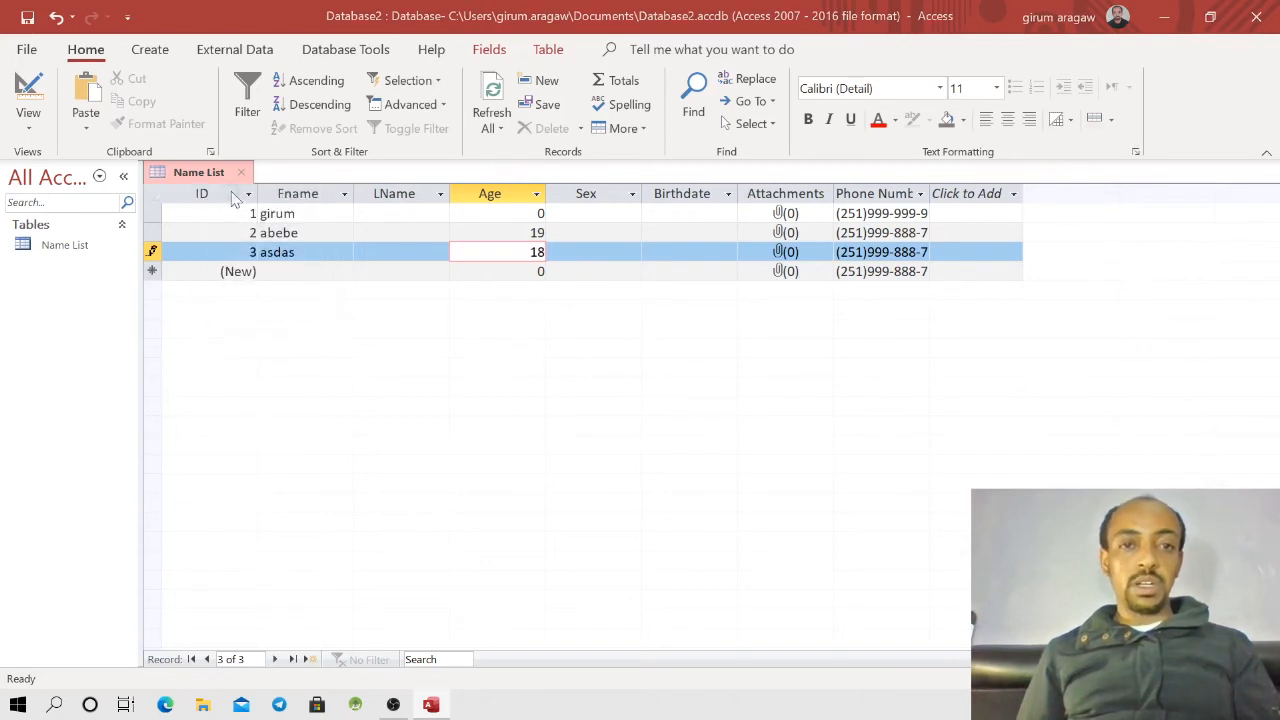
{"action": "left_click", "coordinate": [610, 410]}
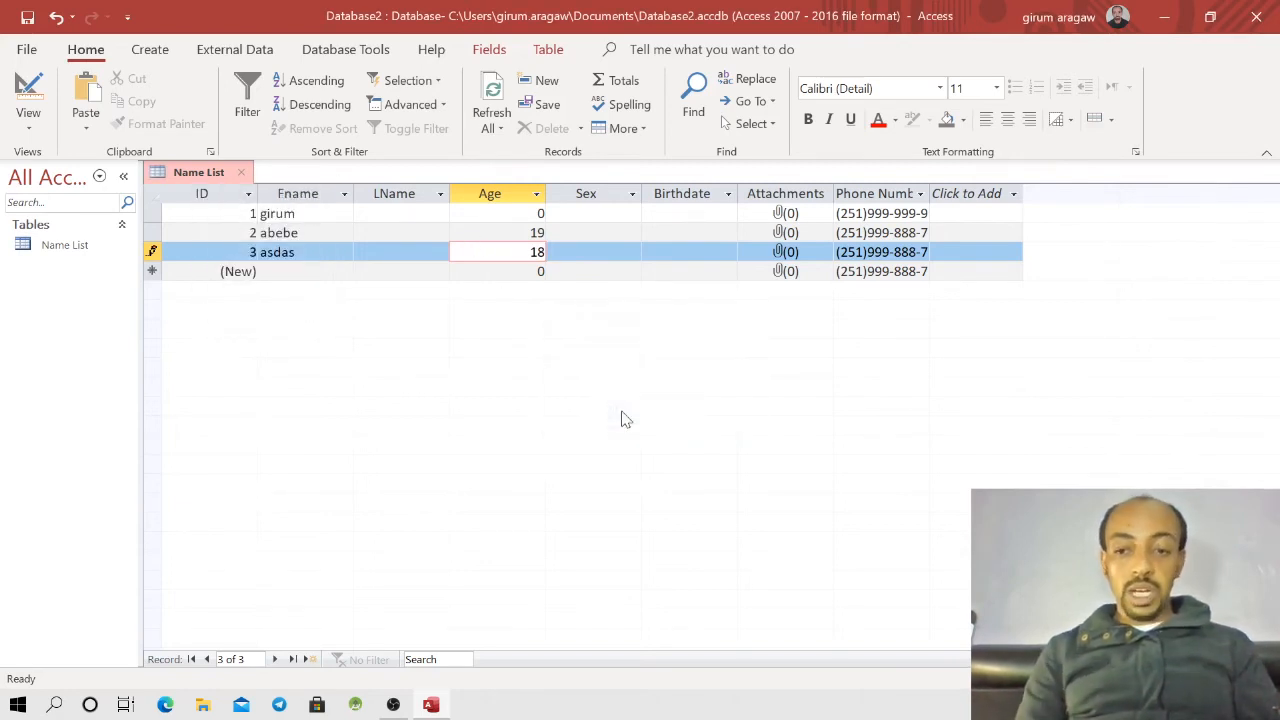
Step: Set the third record's Age to 19 and save the table
{"action": "type", "text": "9"}
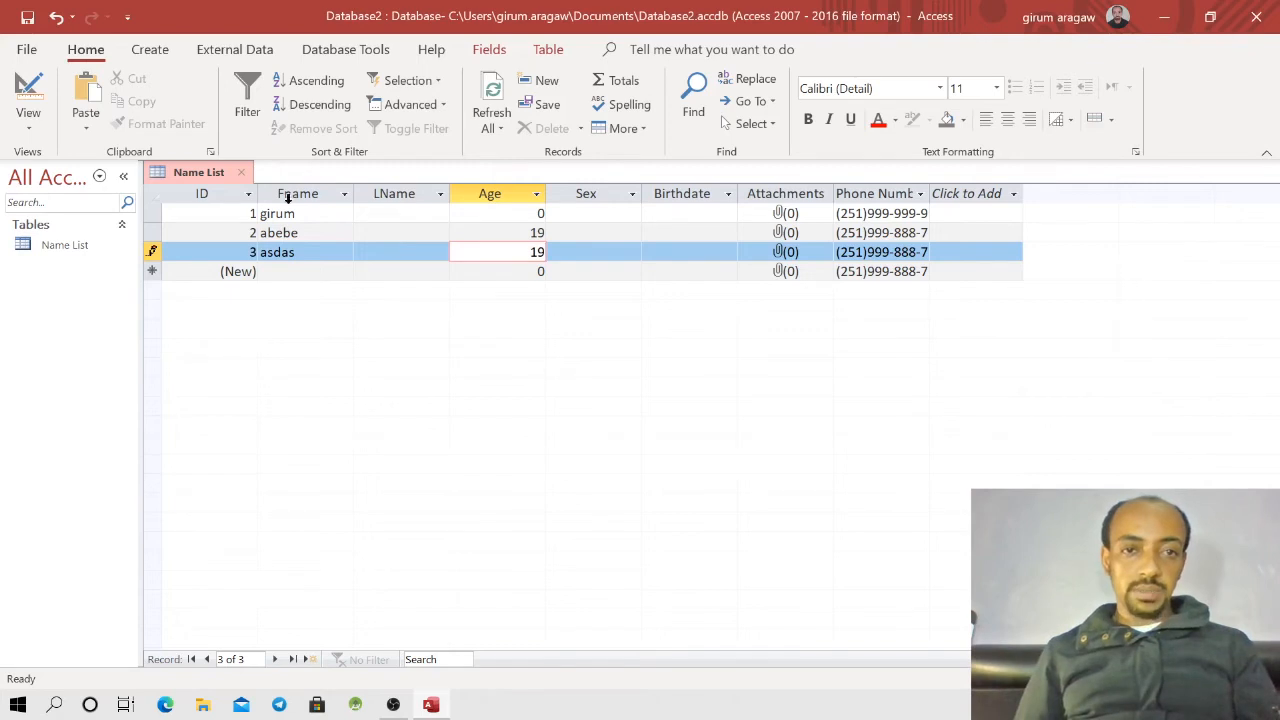
{"action": "right_click", "coordinate": [204, 172]}
{"action": "left_click", "coordinate": [235, 186]}
Step: Return to Design View and review the Age field's Validation Text
{"action": "right_click", "coordinate": [203, 178]}
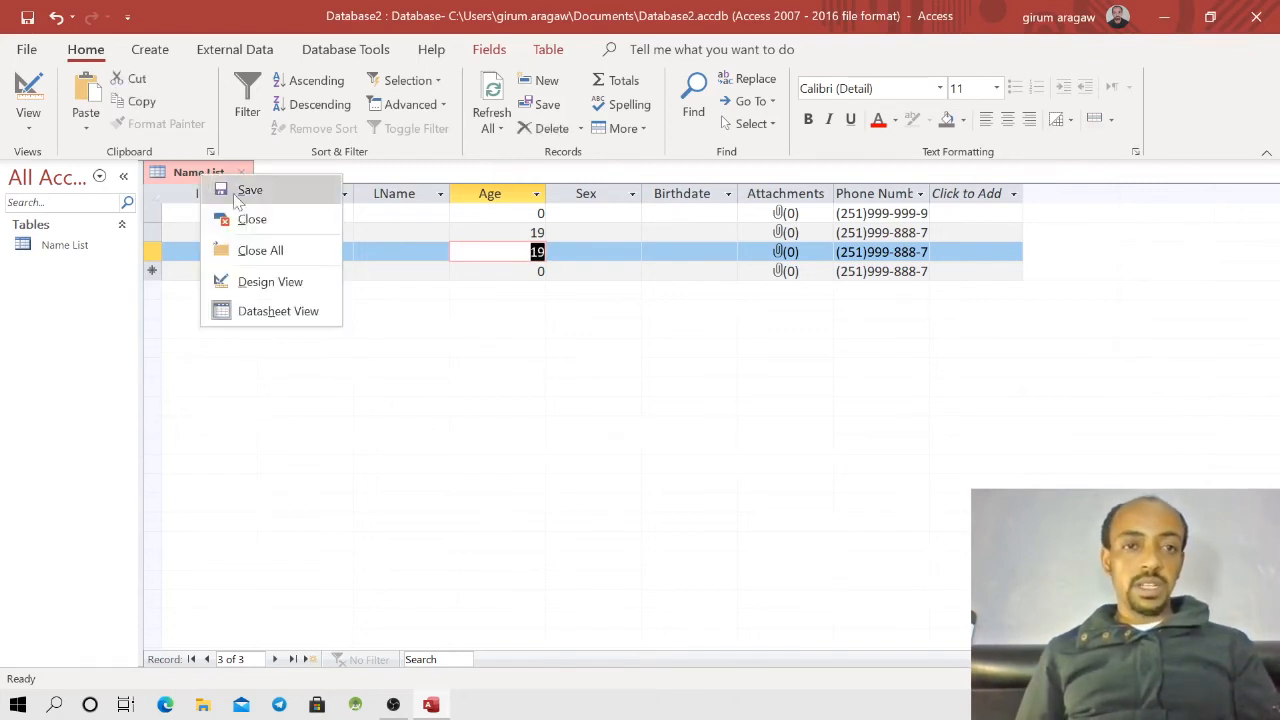
{"action": "left_click", "coordinate": [250, 281]}
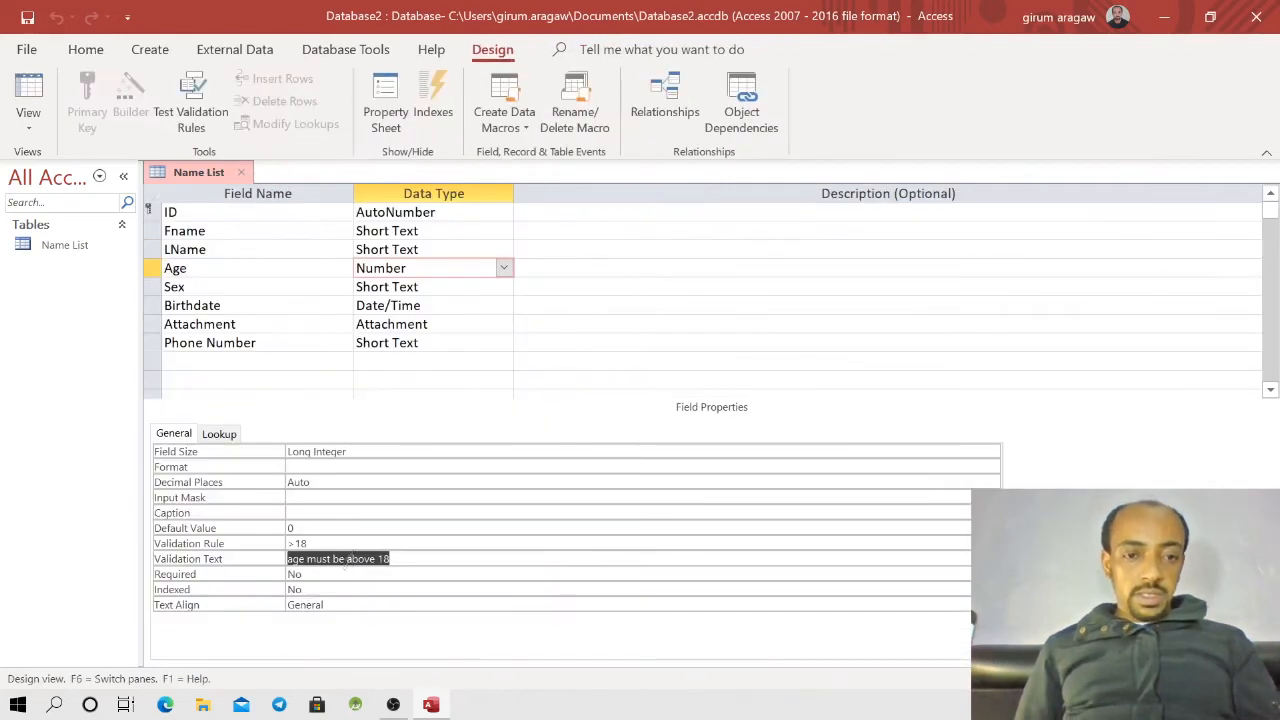
{"action": "left_click", "coordinate": [391, 559]}
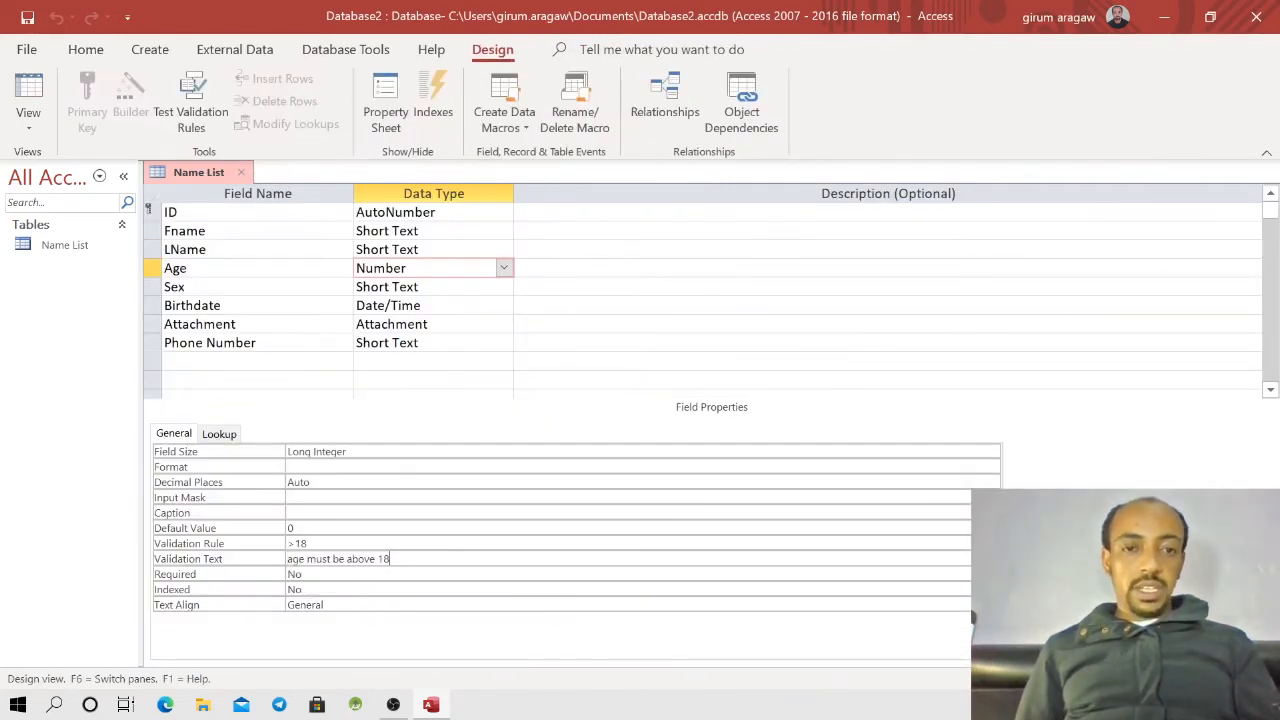
Step: Select the Fname field and examine the choices of its Required property
{"action": "left_click", "coordinate": [418, 231]}
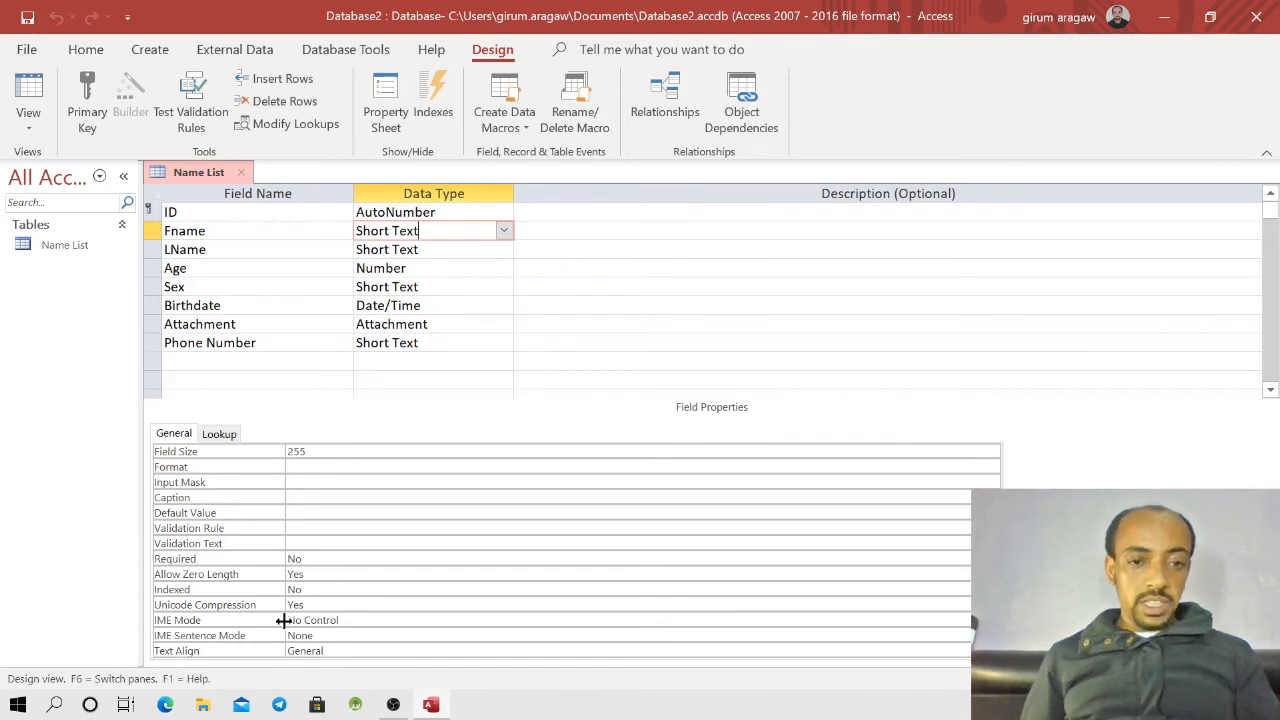
{"action": "left_click", "coordinate": [300, 558]}
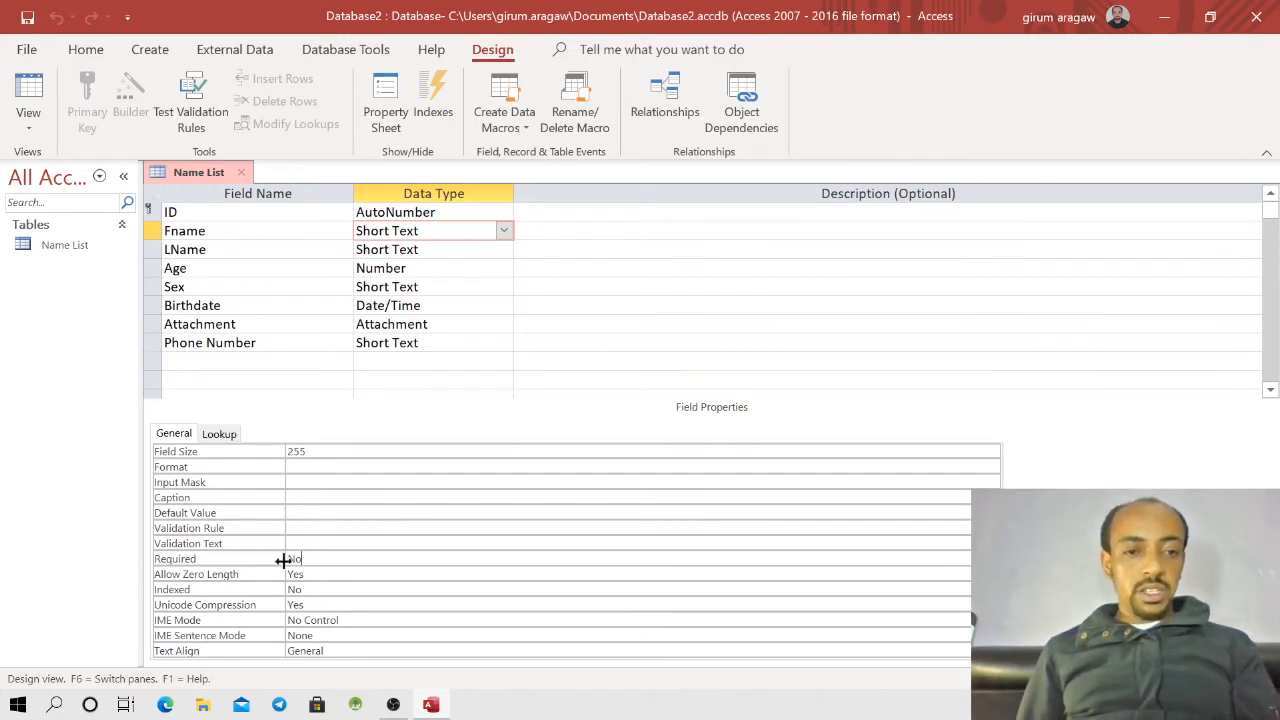
{"action": "left_click", "coordinate": [218, 558]}
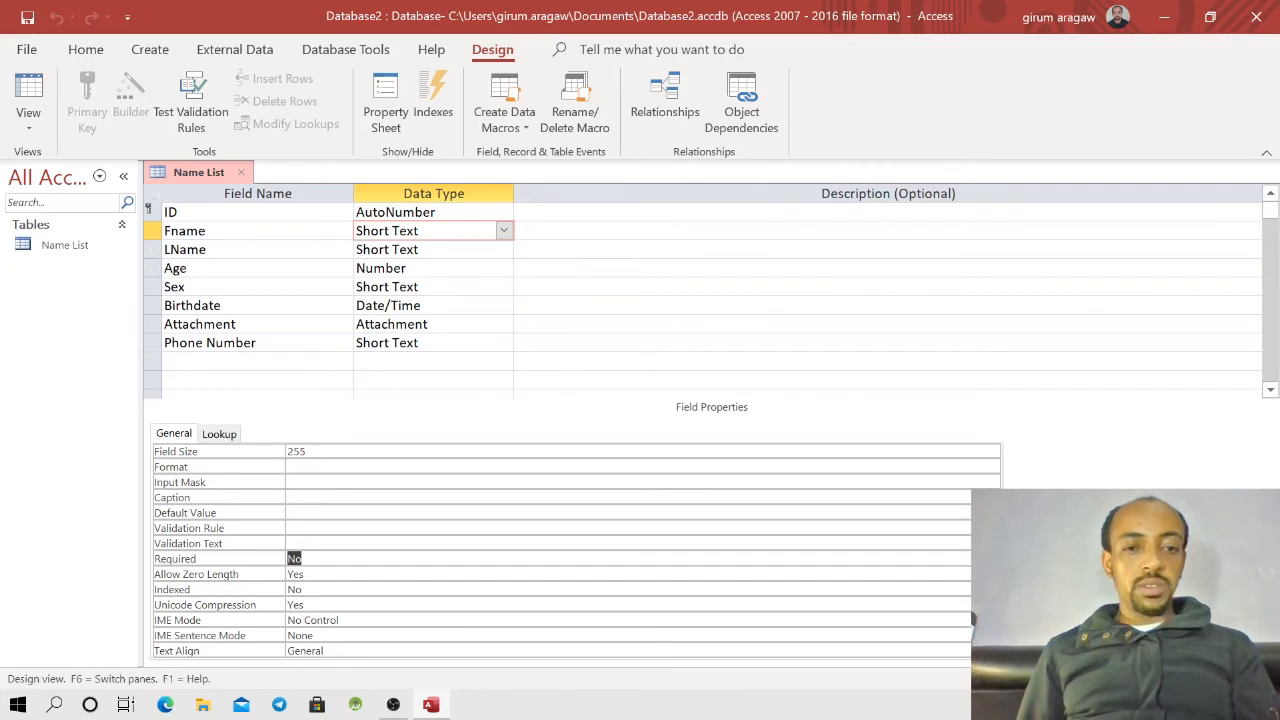
{"action": "left_click", "coordinate": [992, 559]}
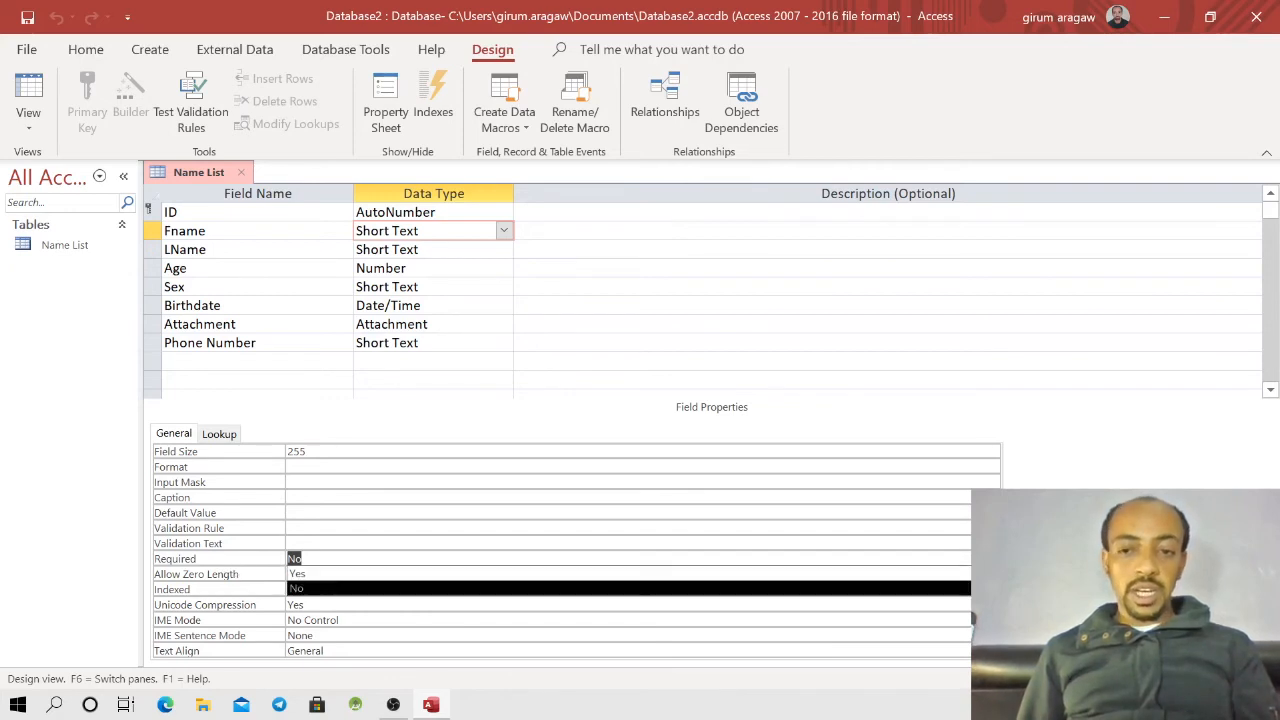
{"action": "left_click", "coordinate": [245, 566]}
Step: Examine the Fname field's Allow Zero Length property alongside its Required property
{"action": "left_click", "coordinate": [307, 575]}
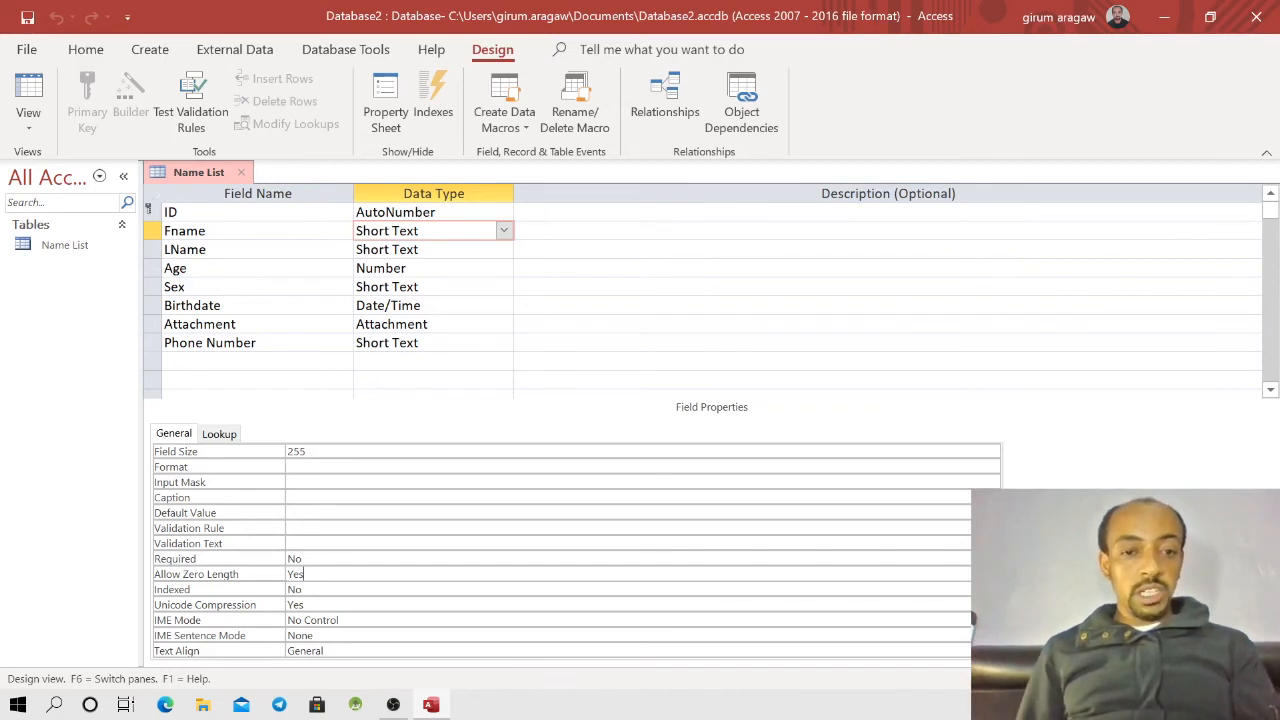
{"action": "double_click", "coordinate": [292, 574]}
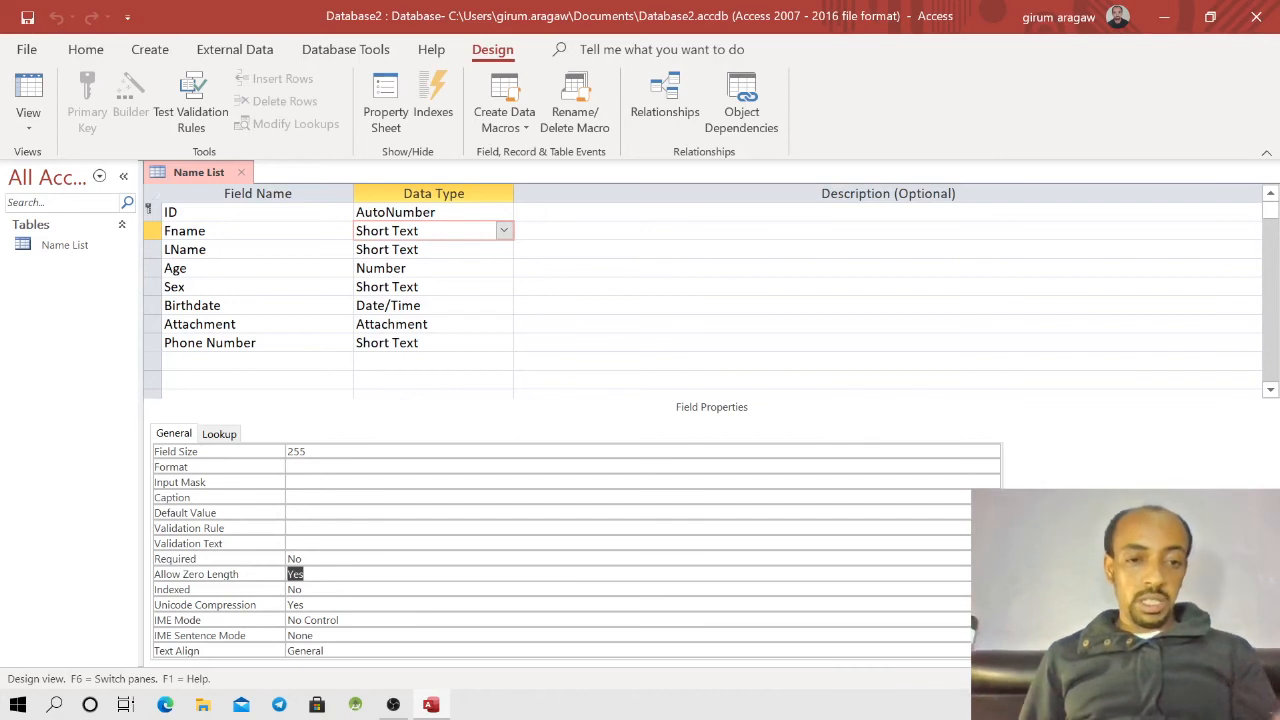
{"action": "left_click", "coordinate": [304, 574]}
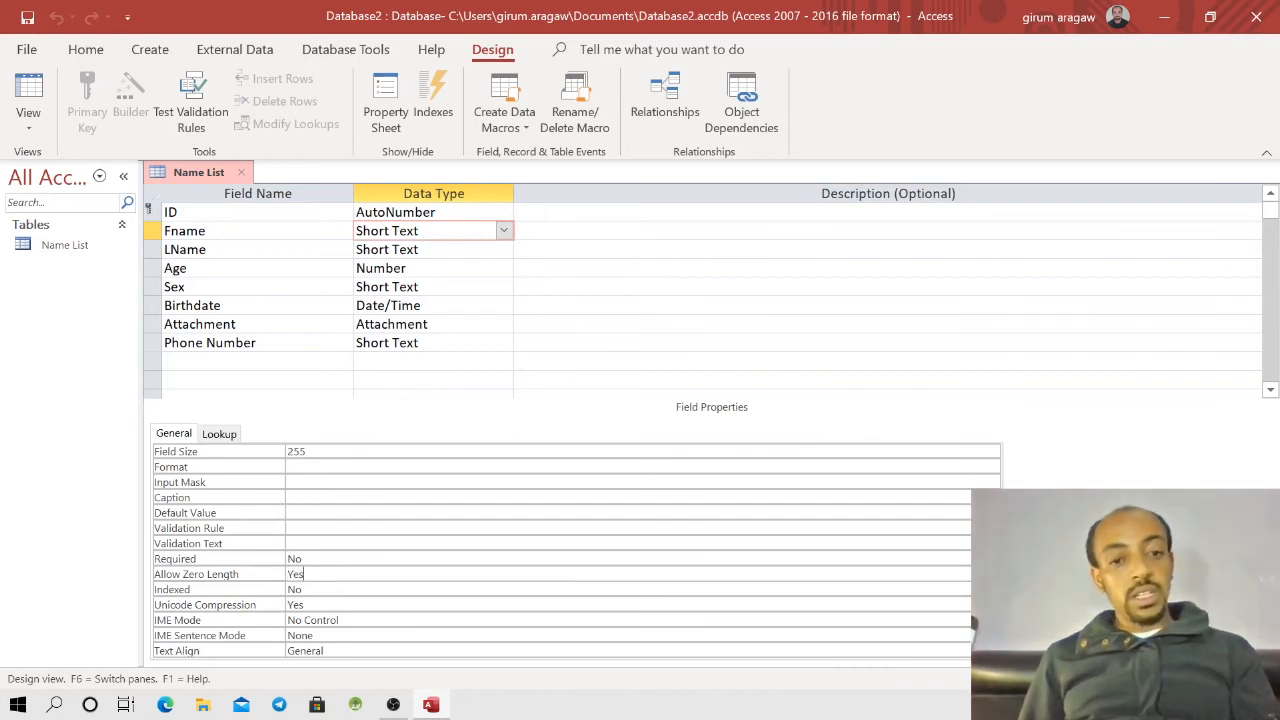
{"action": "left_click_drag", "start_coordinate": [305, 574], "coordinate": [280, 574]}
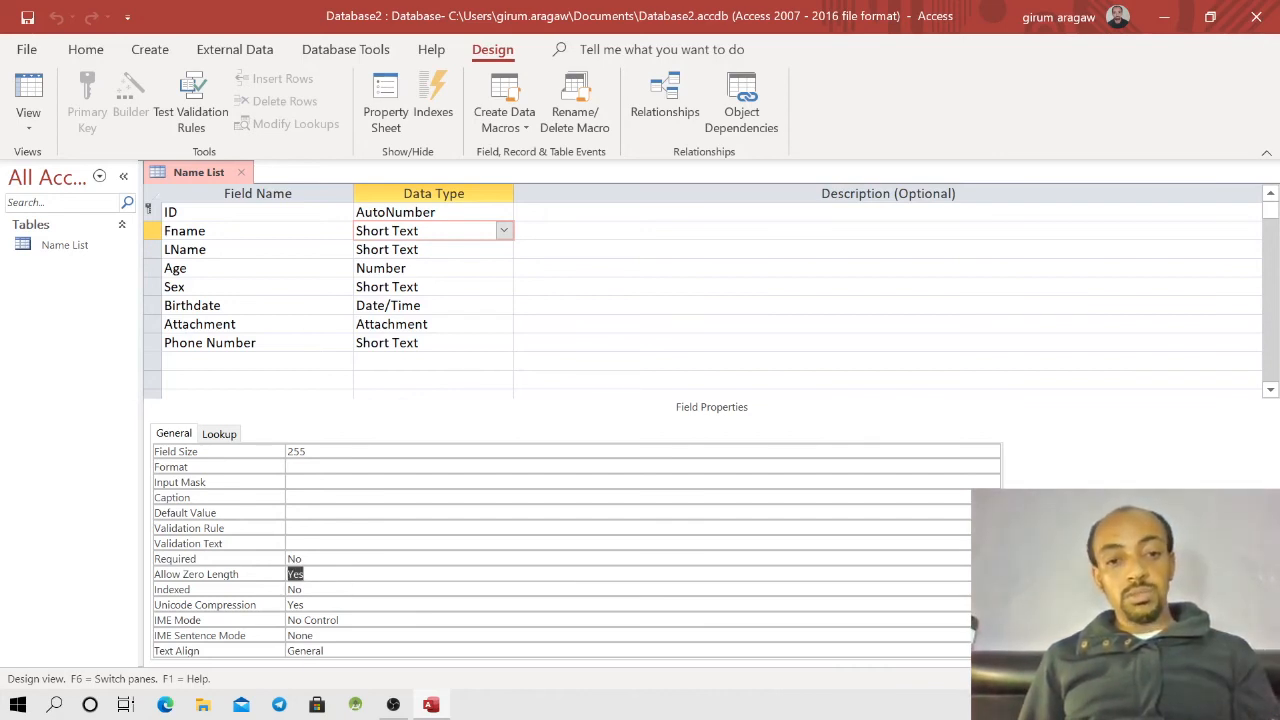
{"action": "left_click", "coordinate": [306, 559]}
{"action": "left_click", "coordinate": [305, 574]}
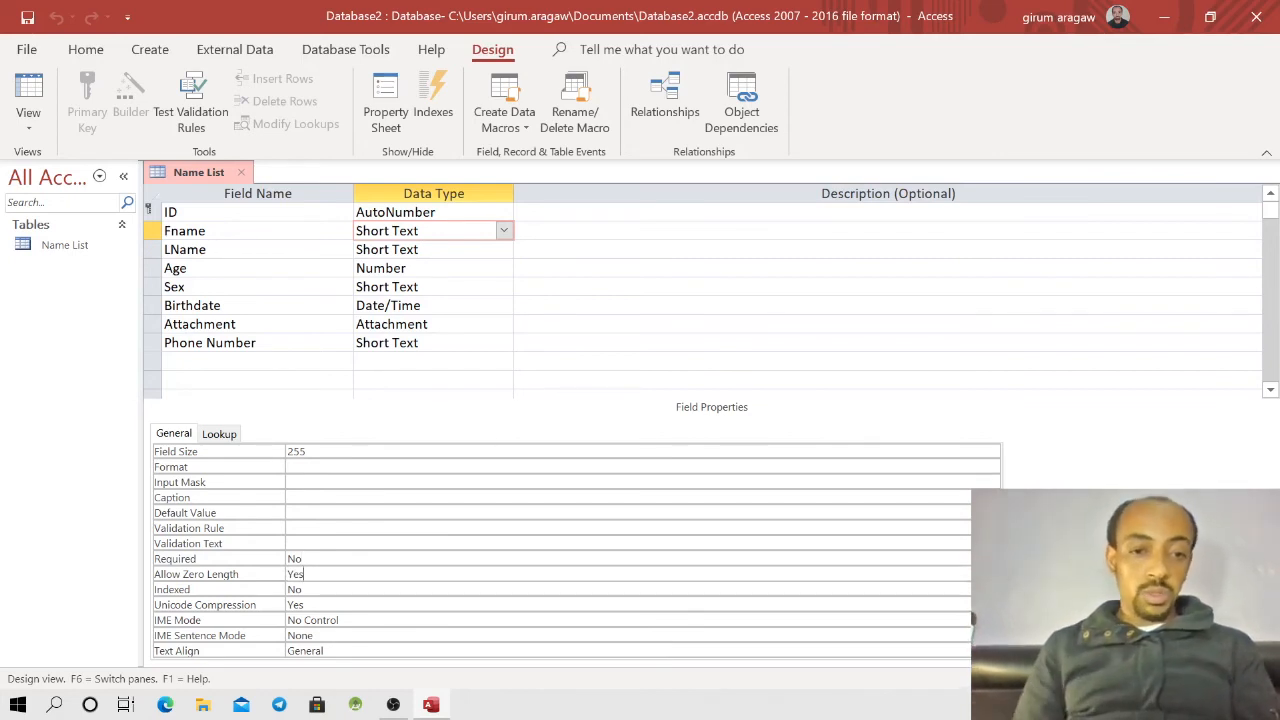
{"action": "left_click", "coordinate": [197, 576]}
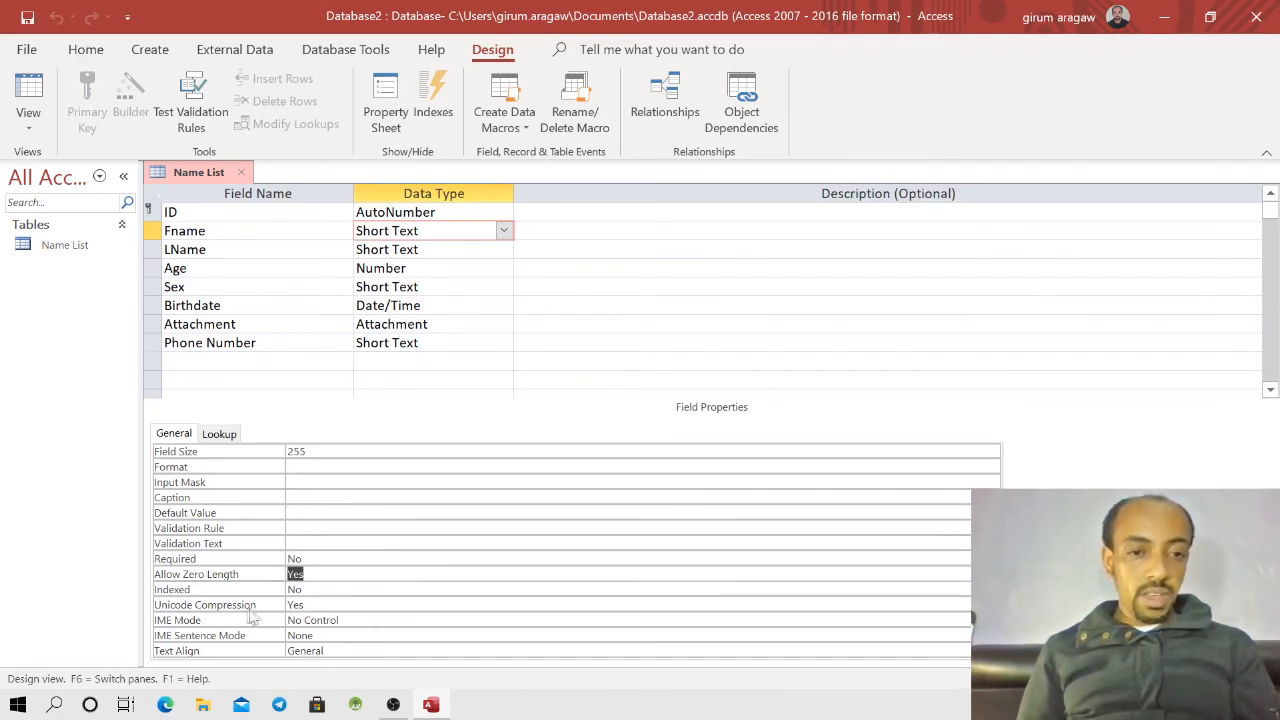
Step: Examine the choices offered for the Fname field's Indexed property
{"action": "left_click", "coordinate": [300, 589]}
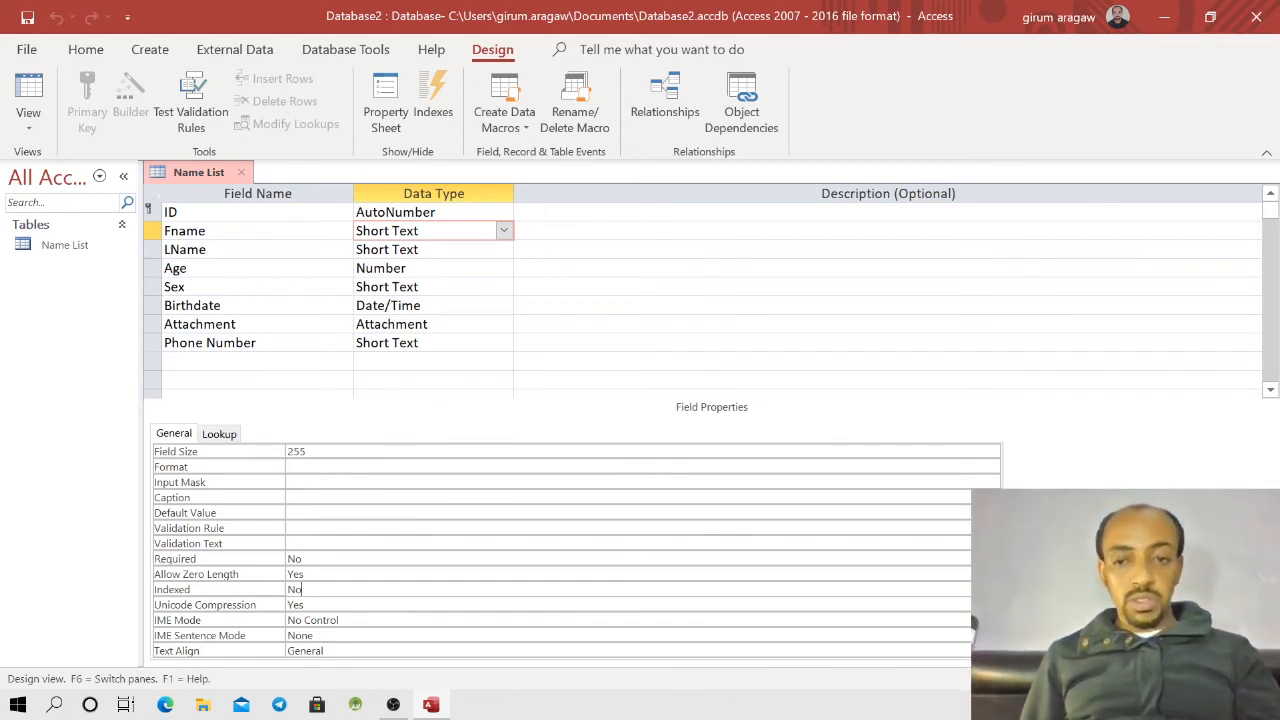
{"action": "left_click", "coordinate": [992, 590]}
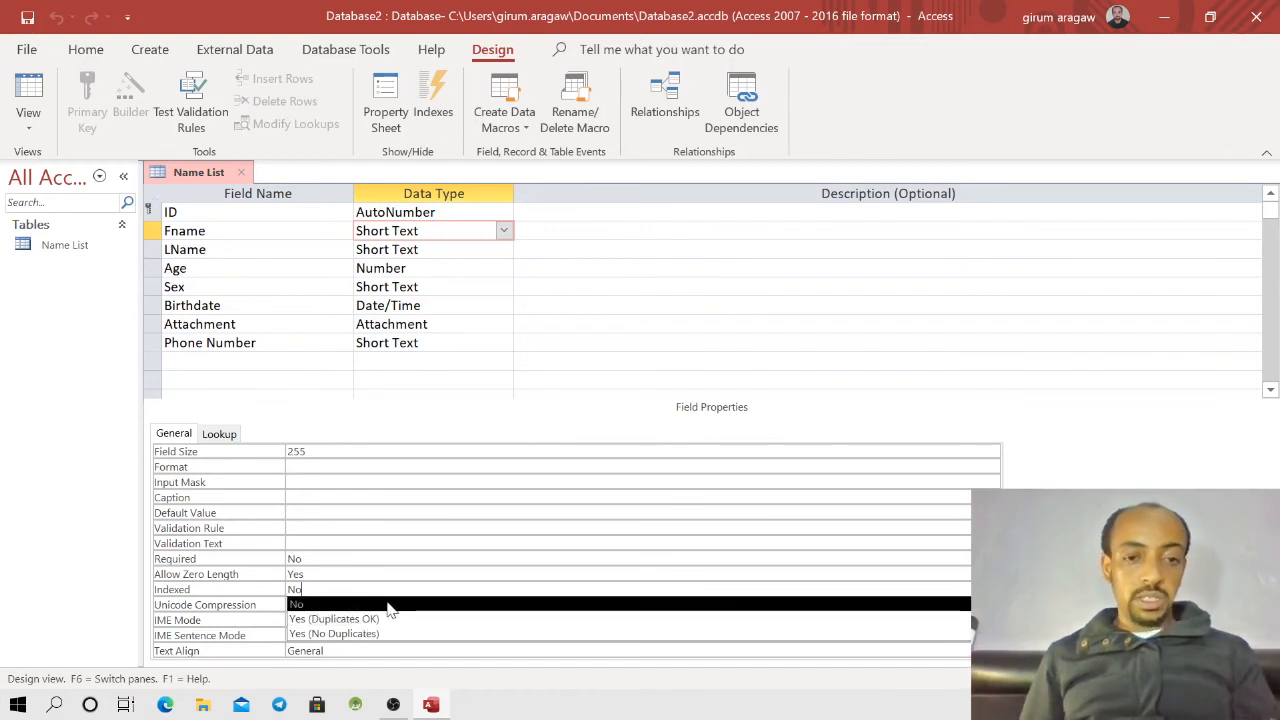
{"action": "left_click", "coordinate": [210, 589]}
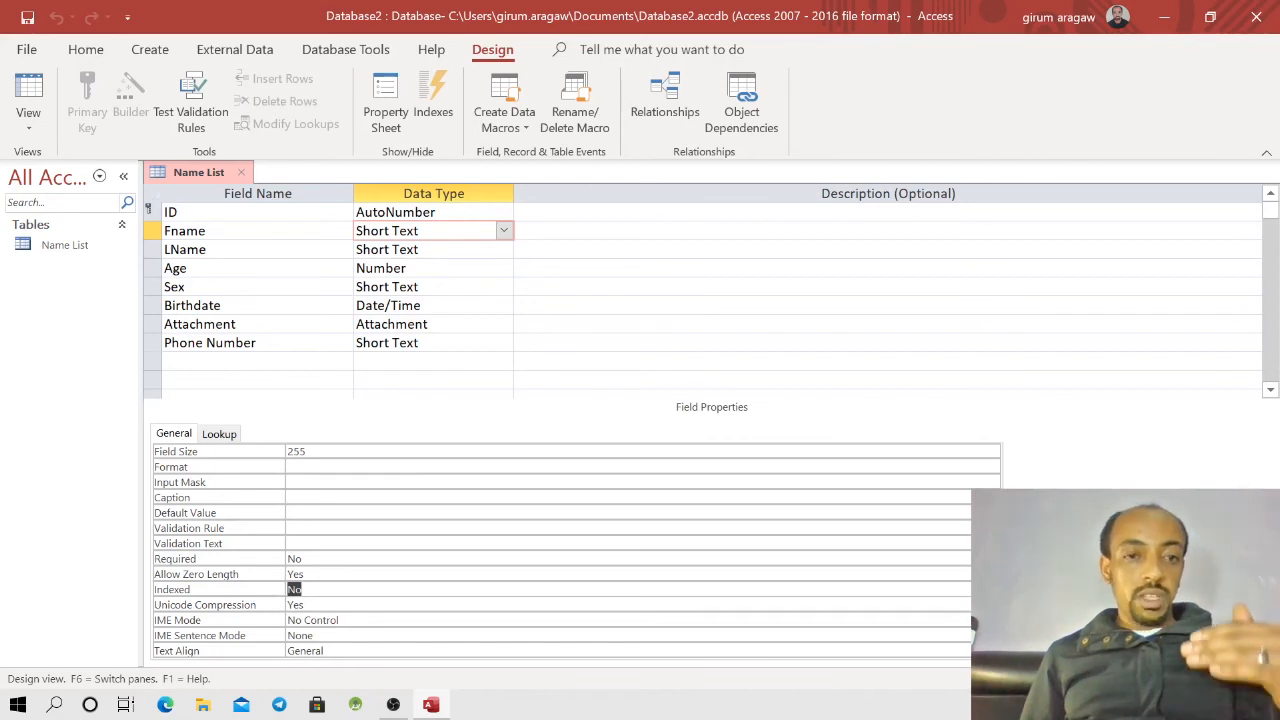
Step: Review the LName field's Unicode Compression, IME Sentence Mode and Text Align properties, including the available alignment choices
{"action": "left_click", "coordinate": [204, 268]}
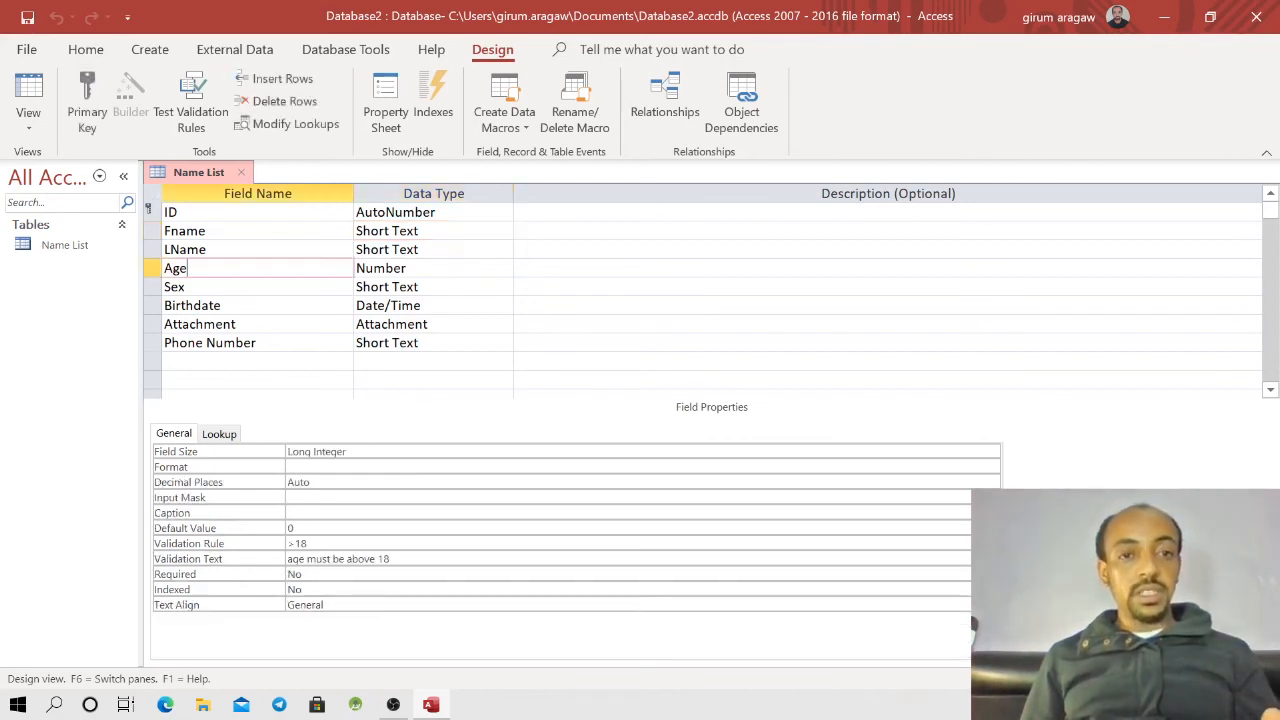
{"action": "left_click", "coordinate": [222, 250]}
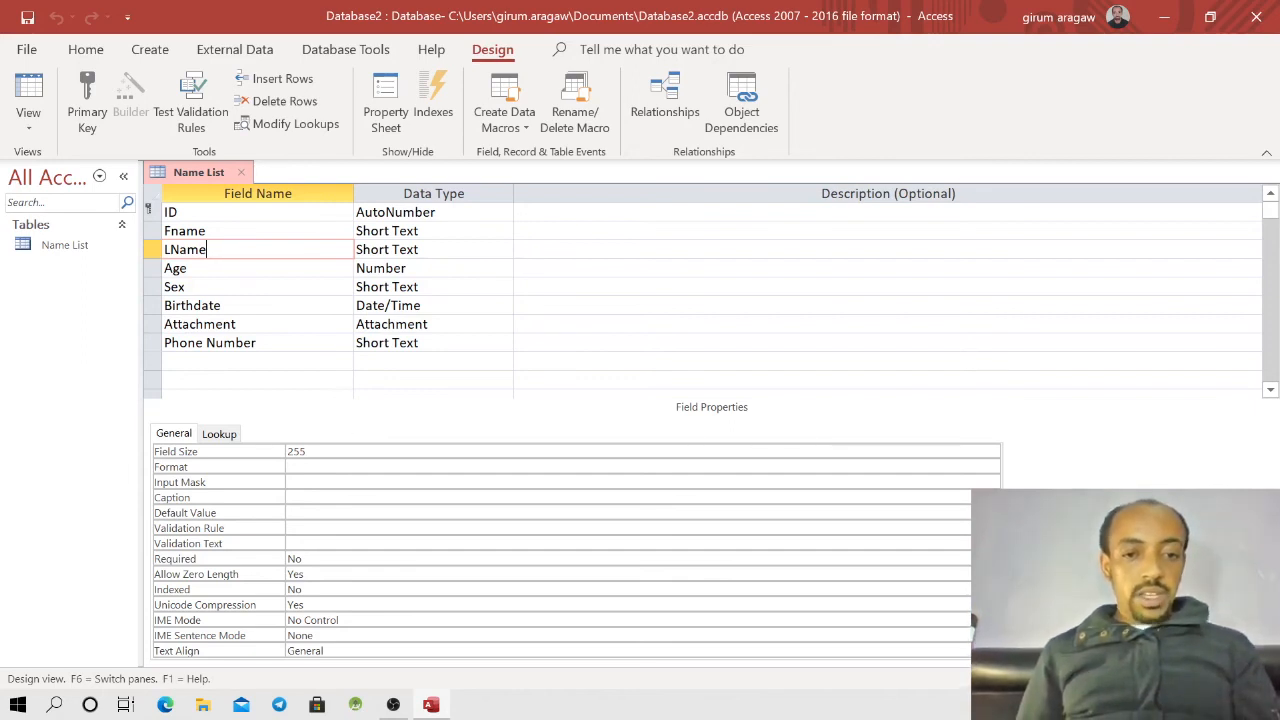
{"action": "left_click", "coordinate": [304, 605]}
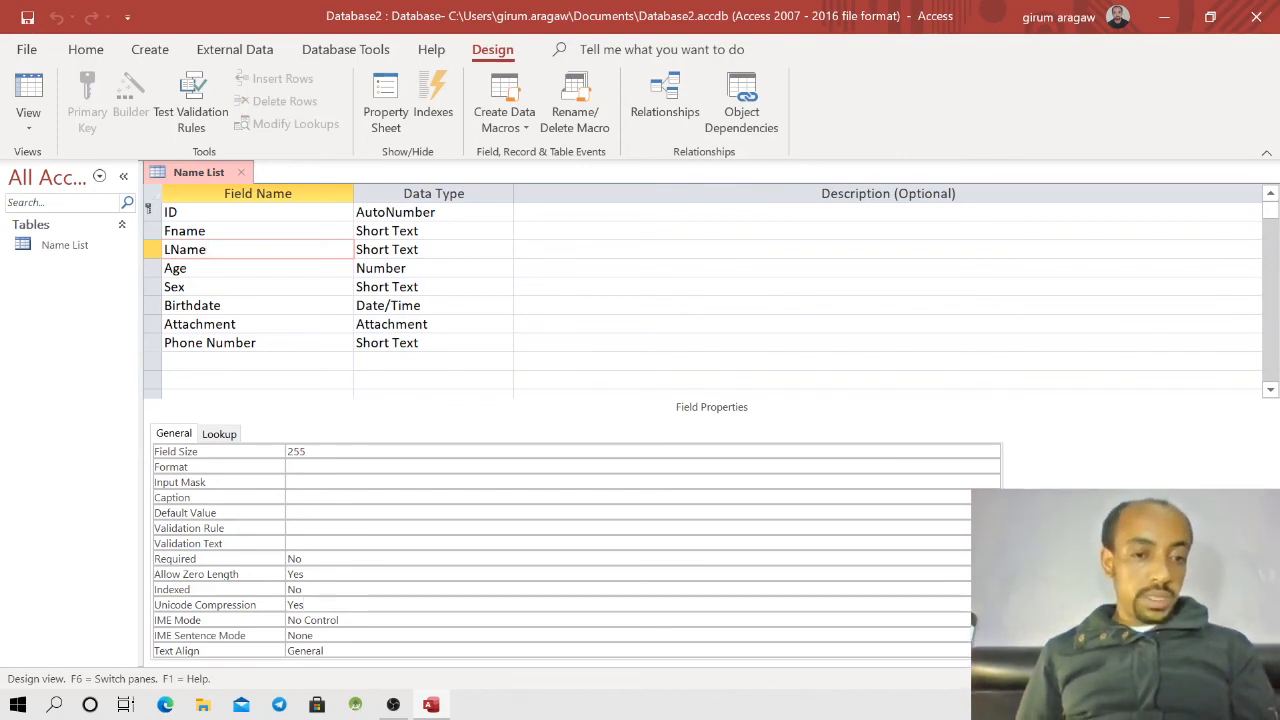
{"action": "left_click", "coordinate": [350, 636]}
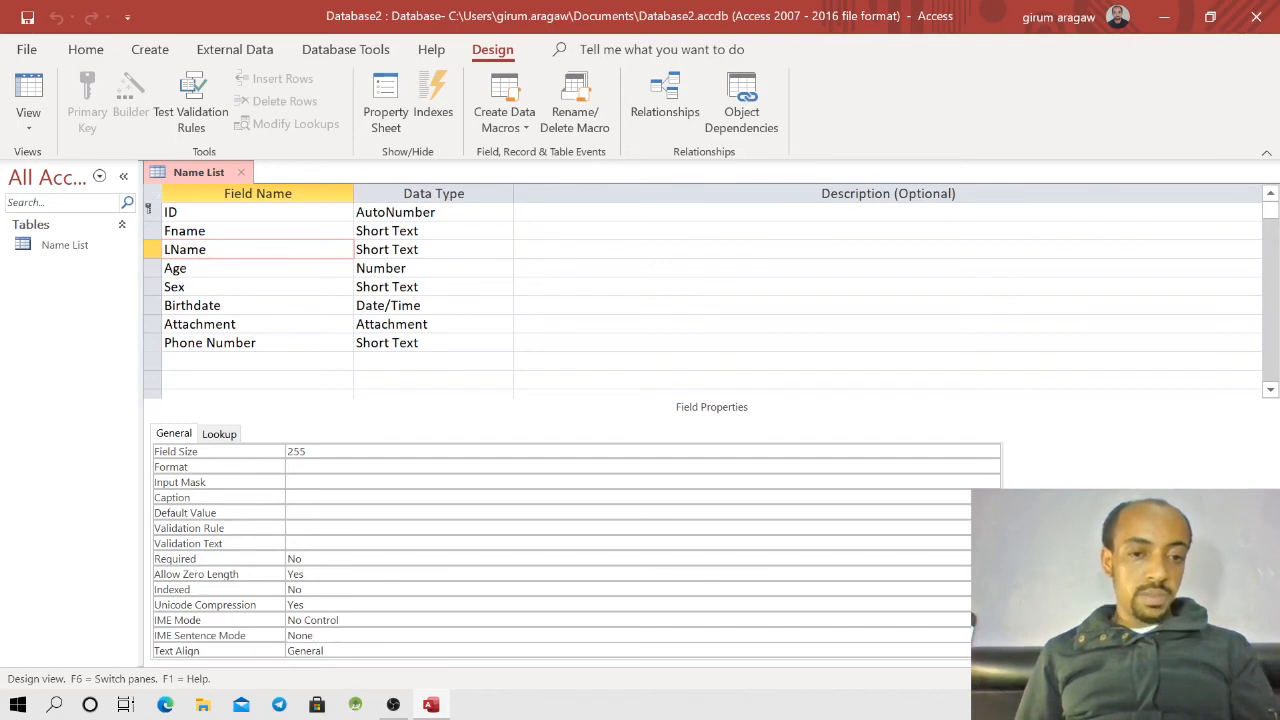
{"action": "left_click", "coordinate": [326, 651]}
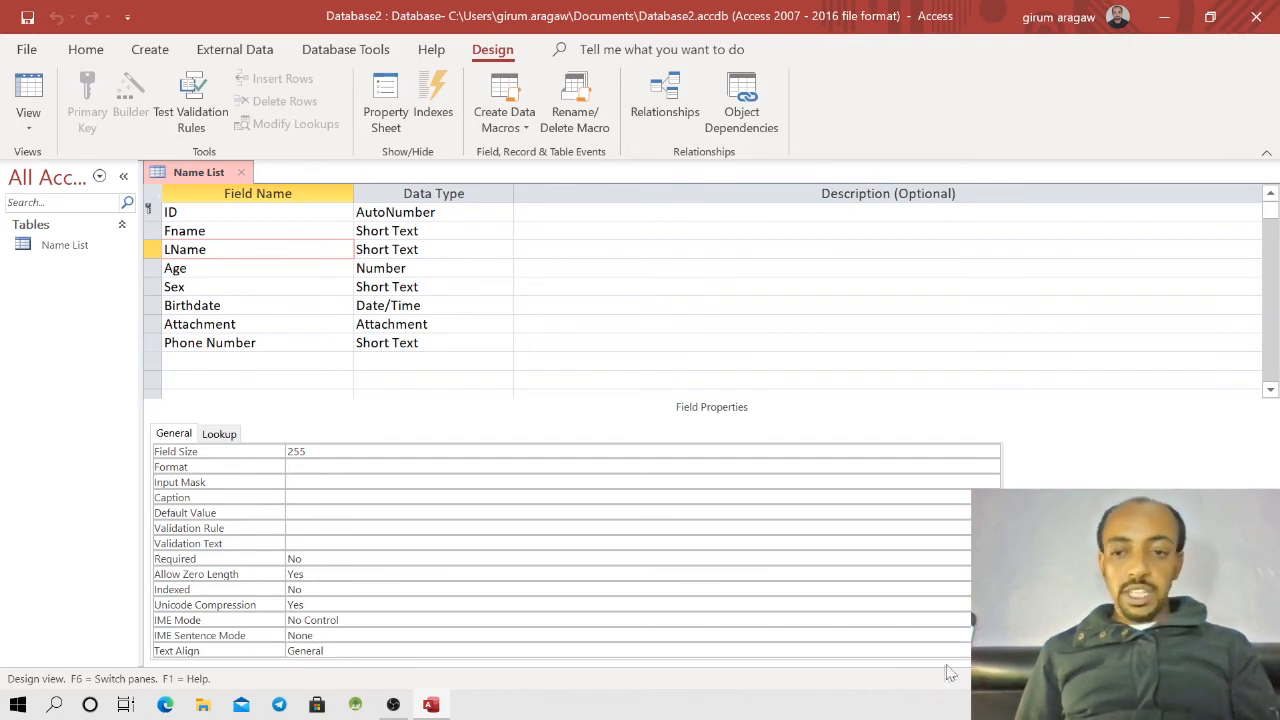
{"action": "left_click", "coordinate": [992, 651]}
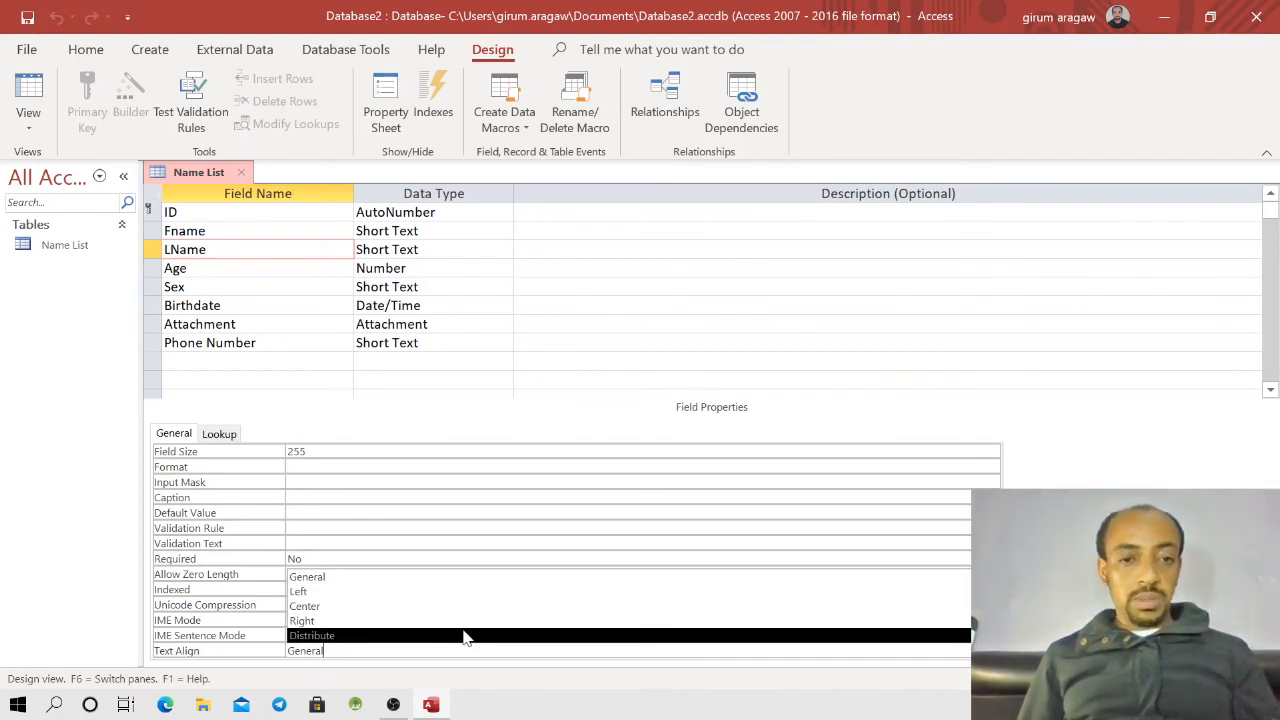
Step: Set the Sex field's lookup Display Control to Combo Box
{"action": "left_click", "coordinate": [217, 437]}
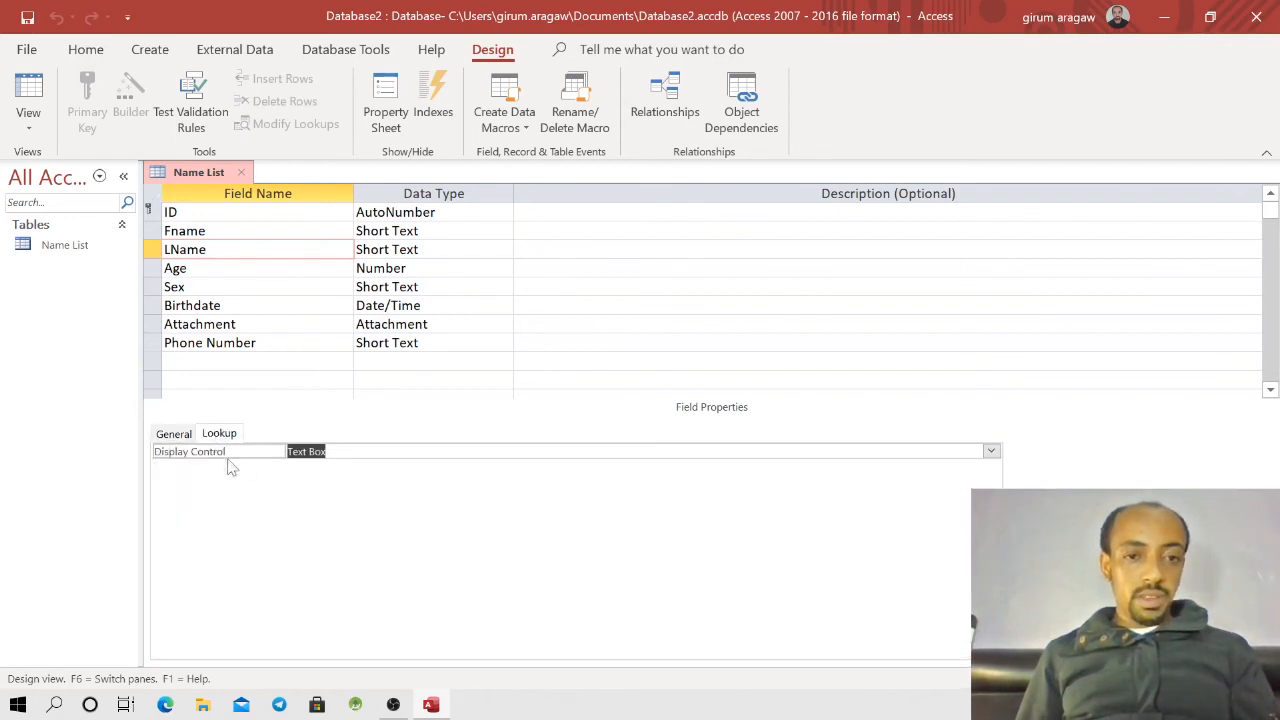
{"action": "left_click", "coordinate": [418, 287]}
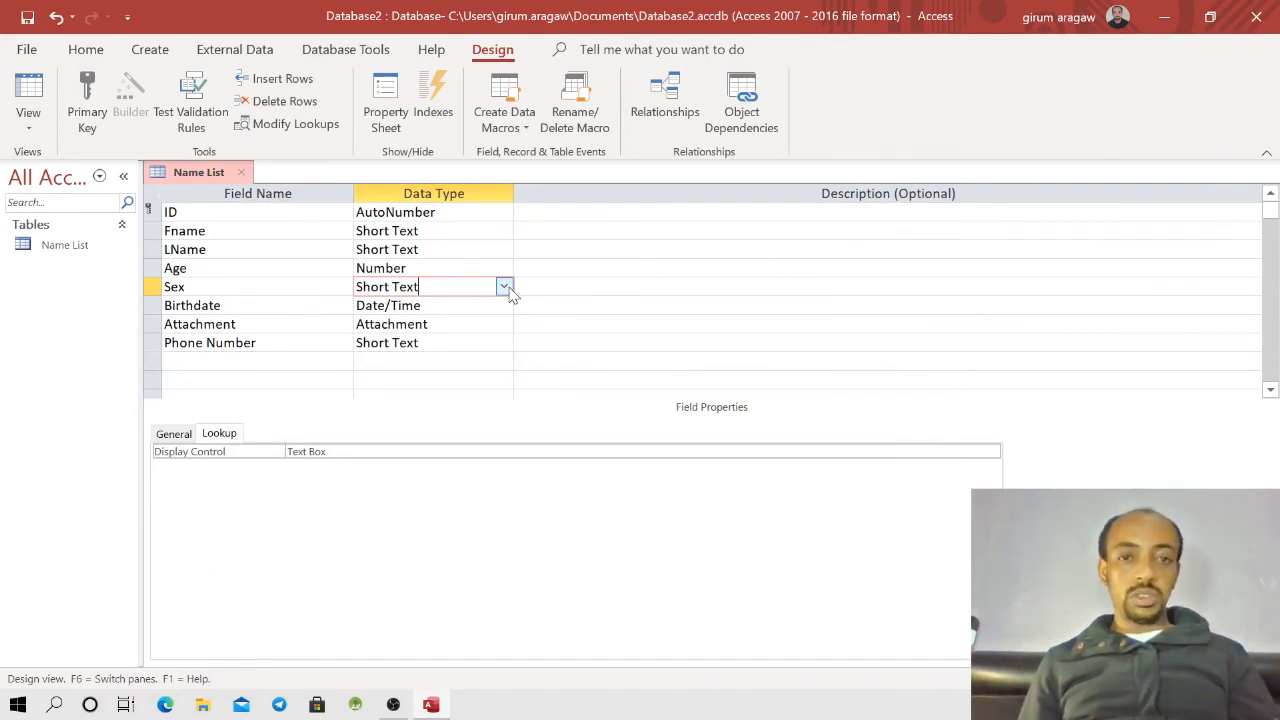
{"action": "left_click", "coordinate": [345, 452]}
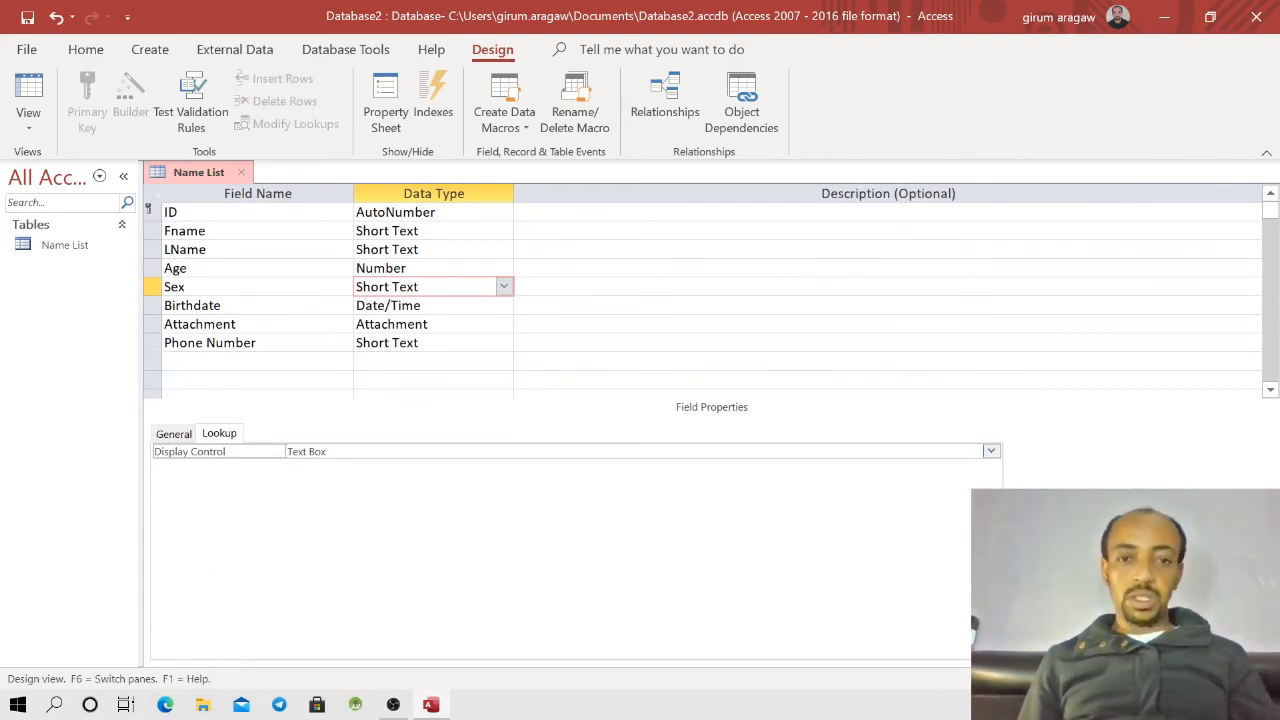
{"action": "left_click", "coordinate": [991, 452]}
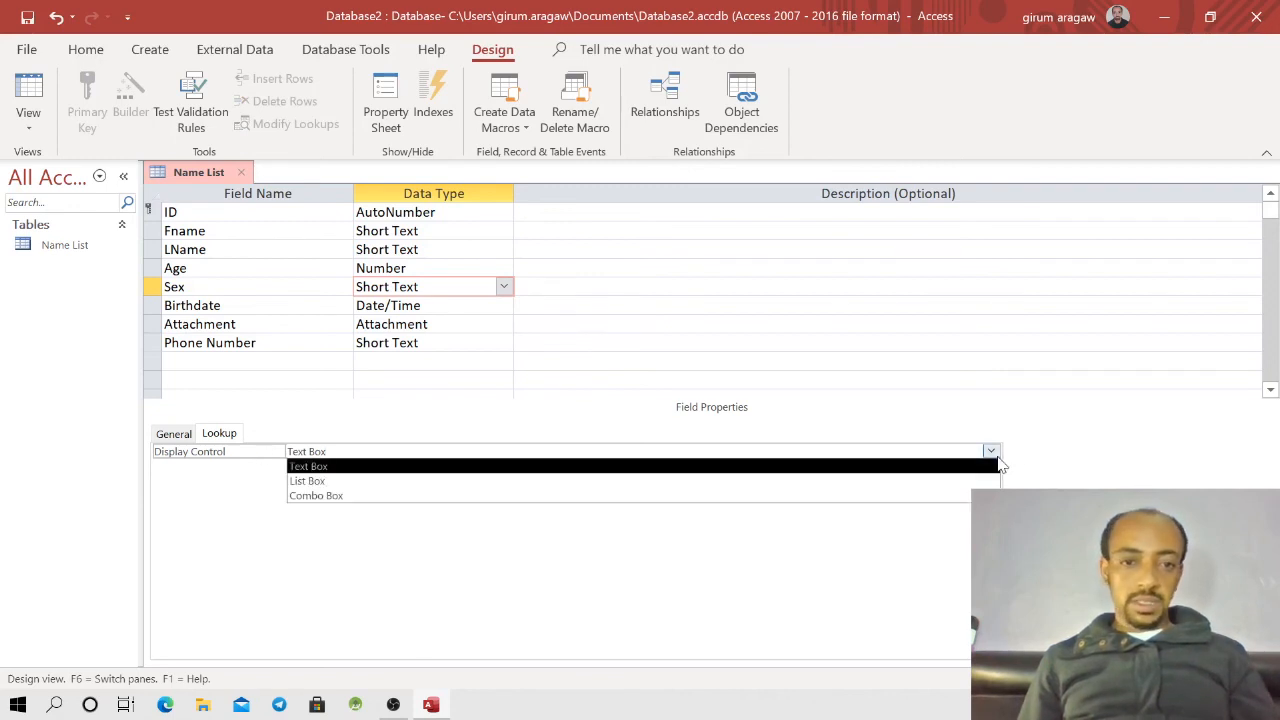
{"action": "left_click", "coordinate": [340, 497]}
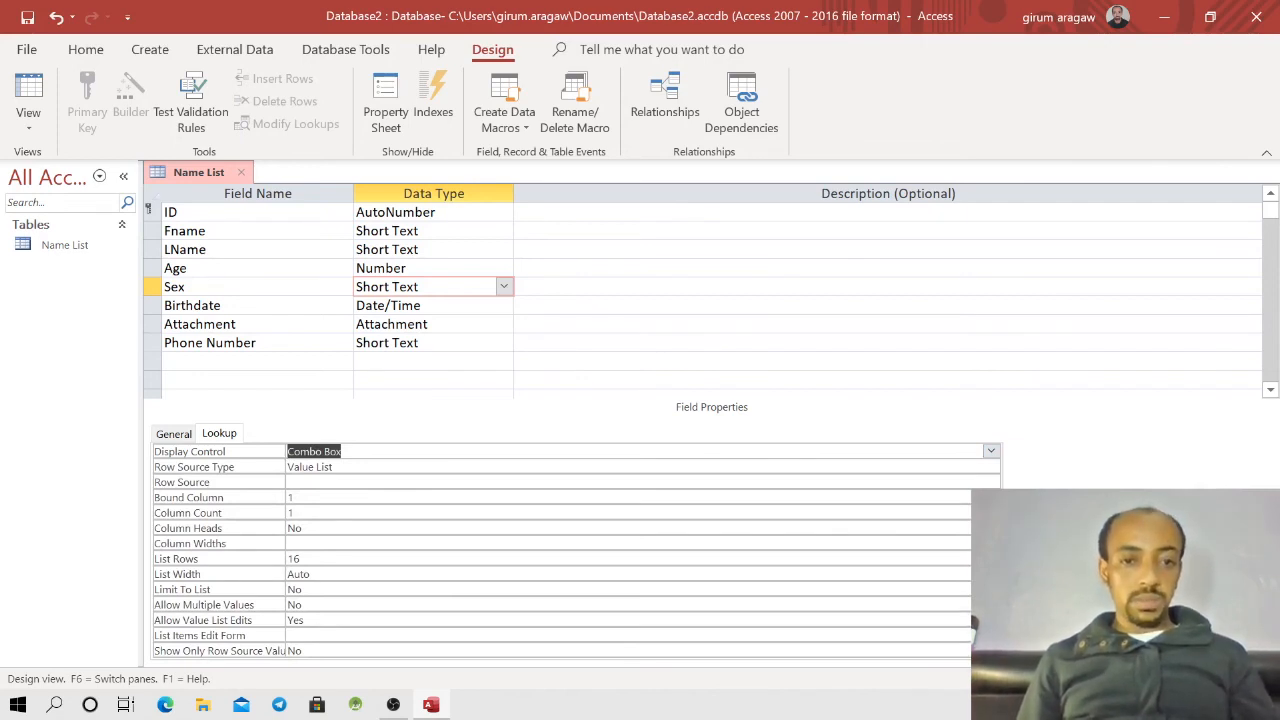
Step: Enter Male and Female as the value list items in the Sex field's Row Source, keeping the default column settings
{"action": "left_click", "coordinate": [990, 467]}
{"action": "left_click", "coordinate": [991, 482]}
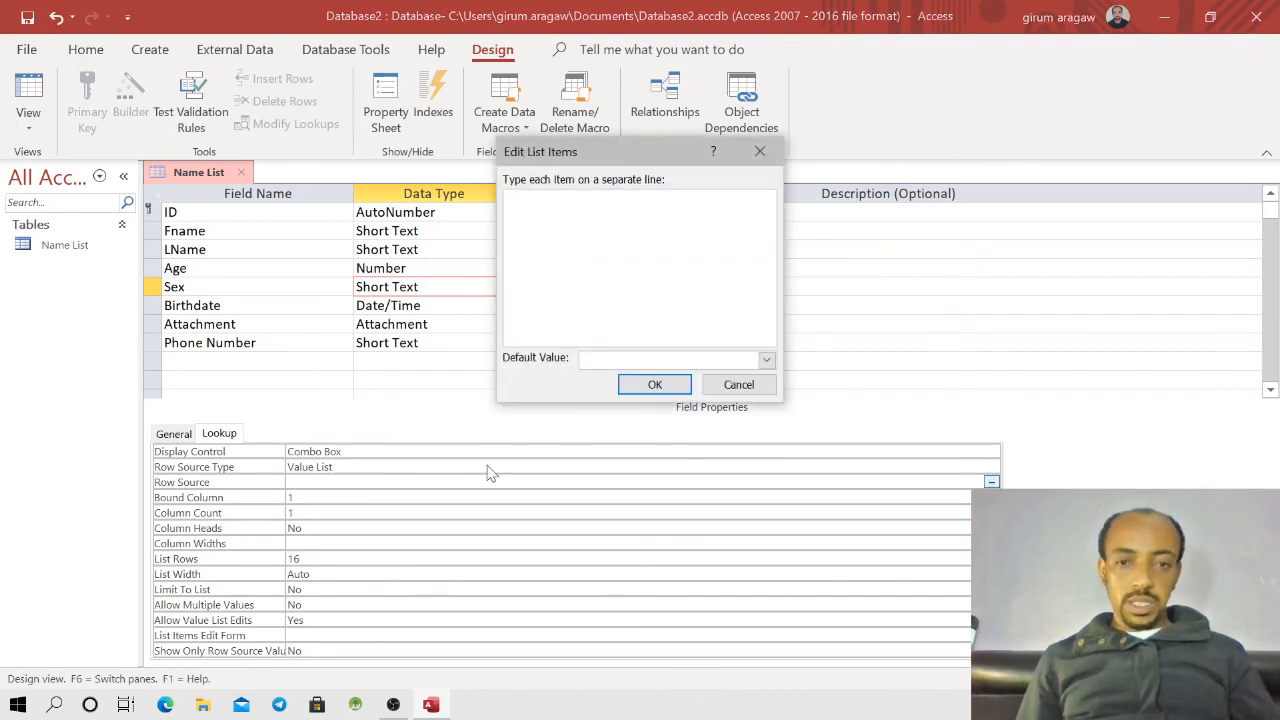
{"action": "type", "text": "Male "}
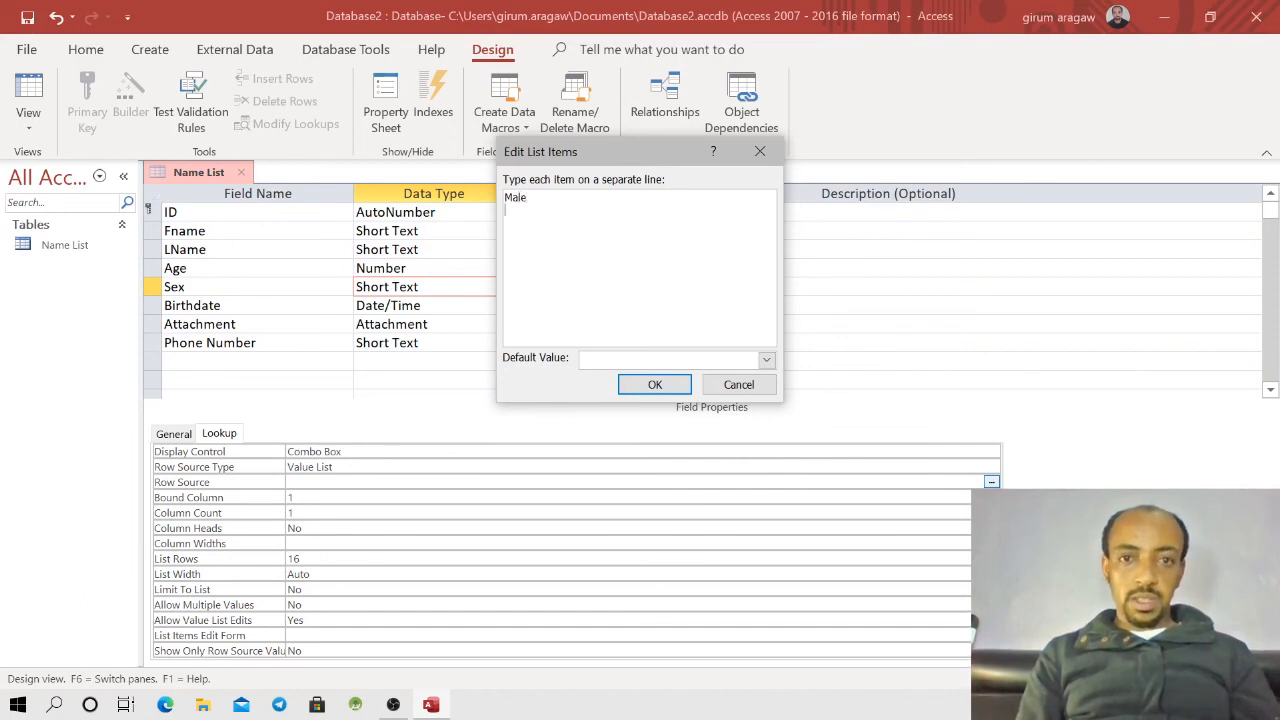
{"action": "type", "text": "Female"}
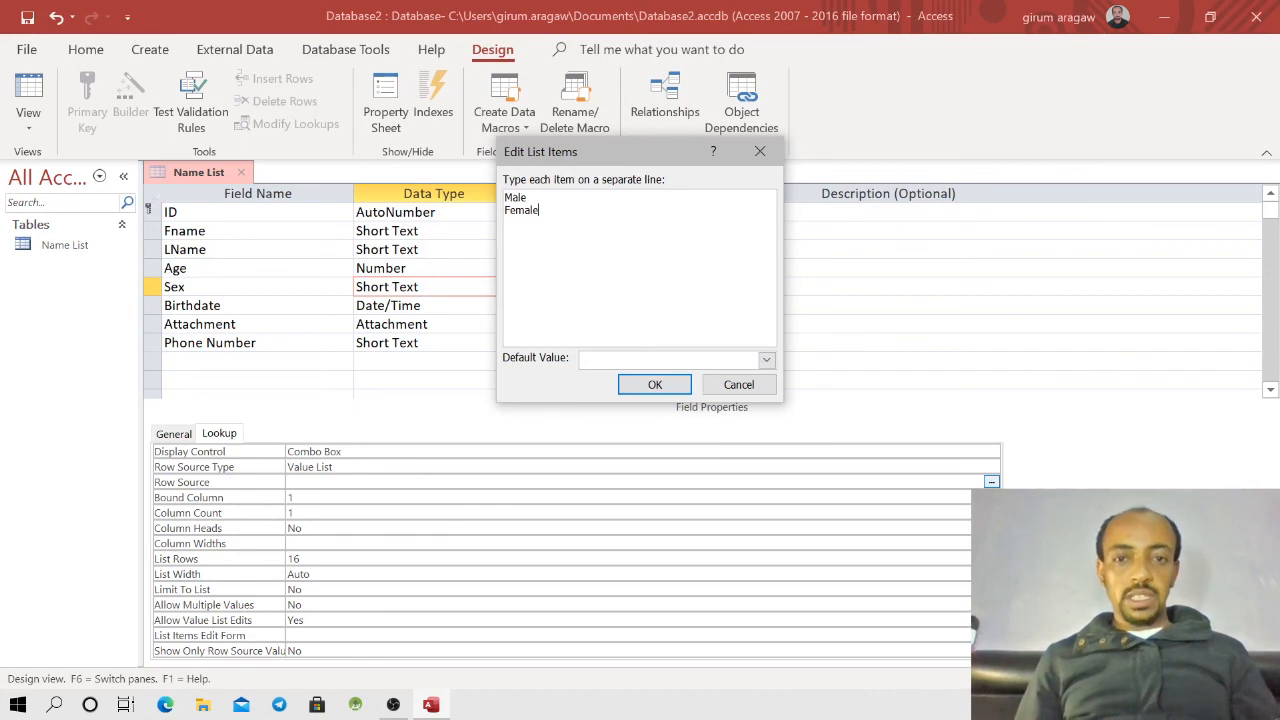
{"action": "key", "text": "Return"}
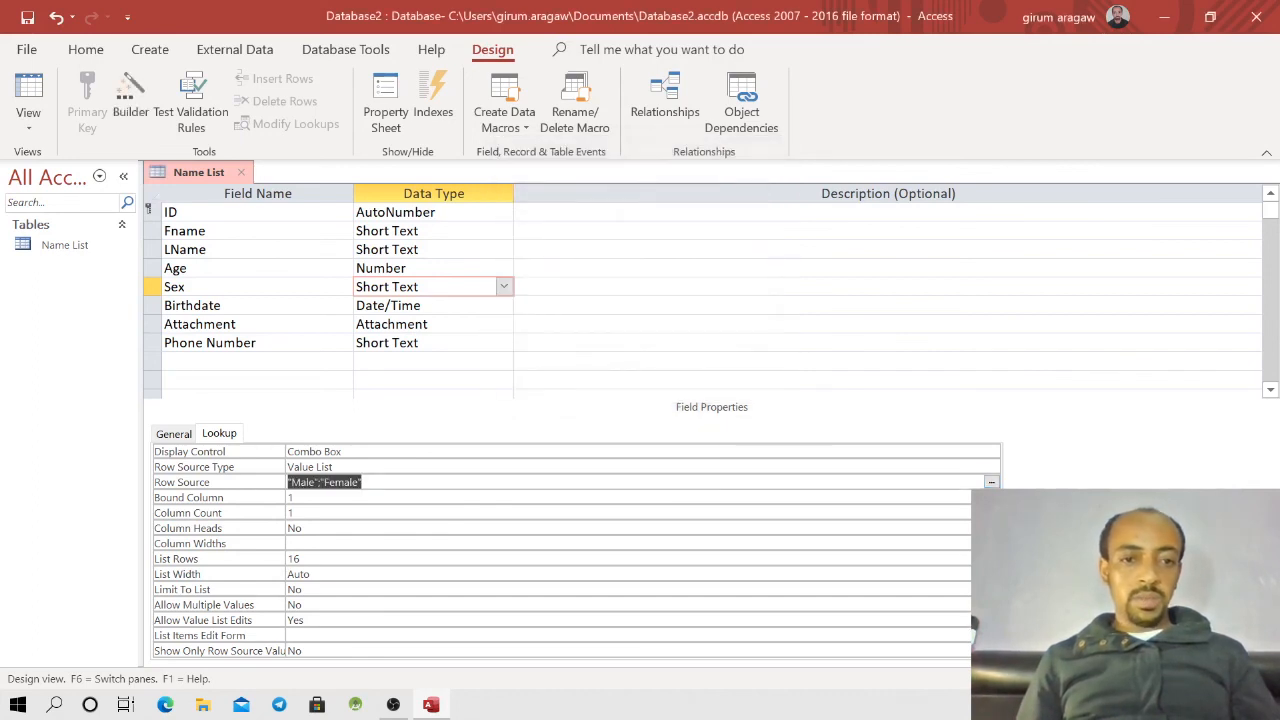
{"action": "left_click", "coordinate": [294, 498]}
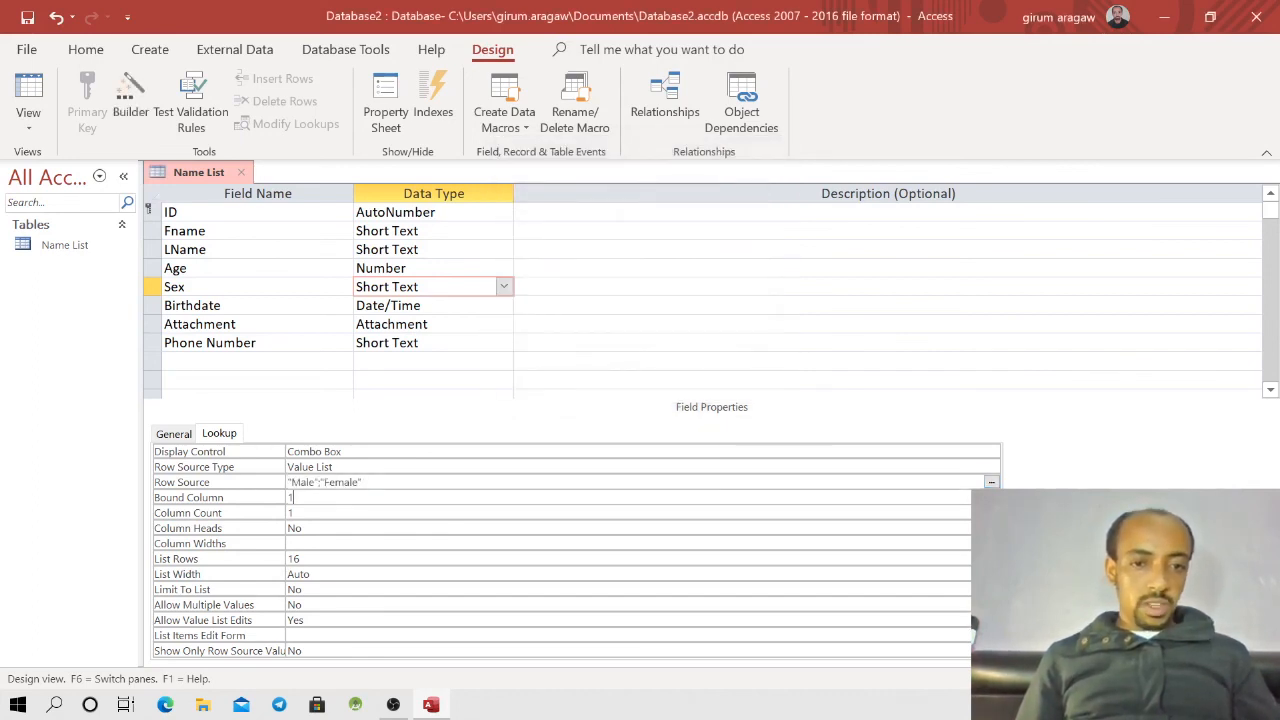
{"action": "left_click", "coordinate": [294, 513]}
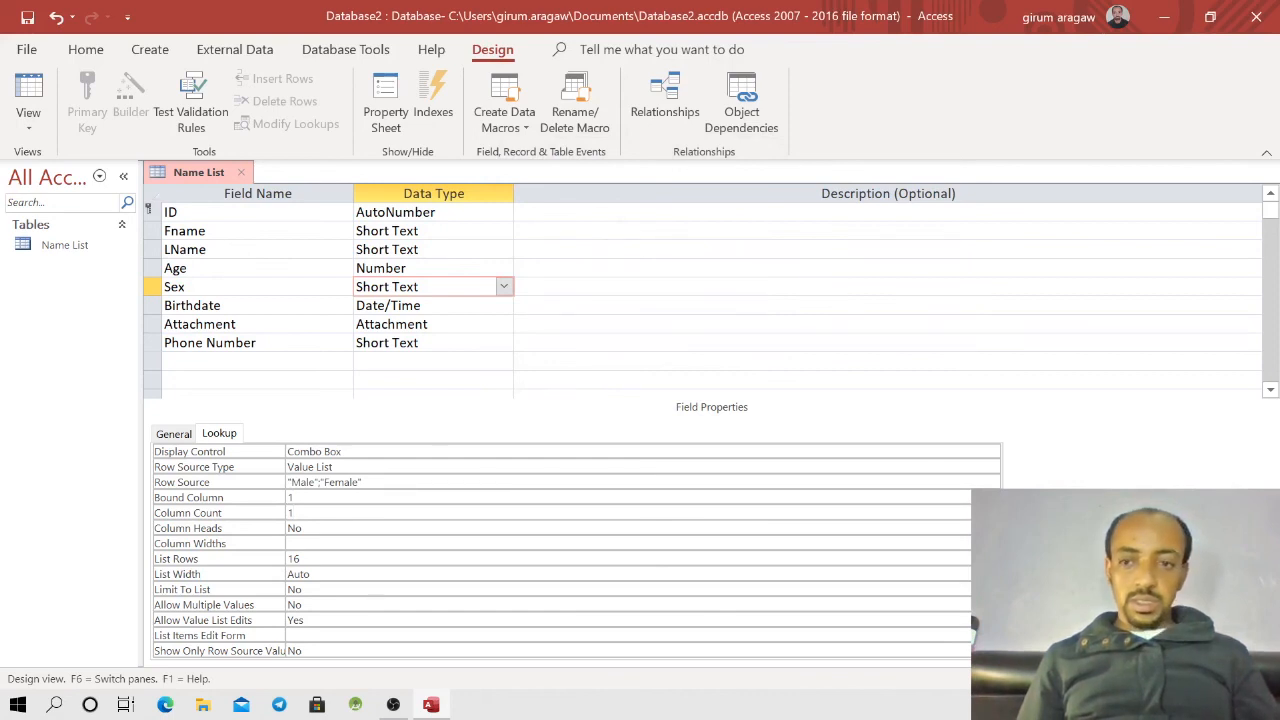
Step: Save the Name List table design and switch to Datasheet View
{"action": "right_click", "coordinate": [200, 170]}
{"action": "left_click", "coordinate": [232, 182]}
{"action": "right_click", "coordinate": [196, 173]}
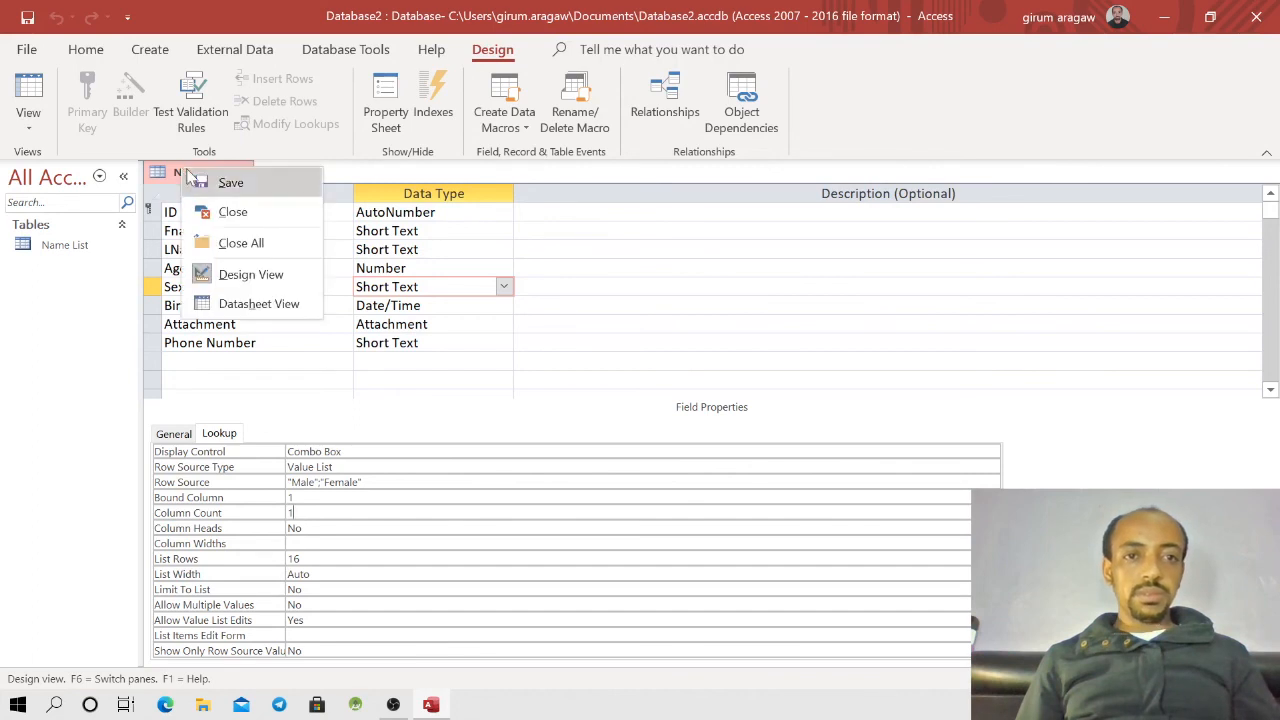
{"action": "left_click", "coordinate": [230, 305]}
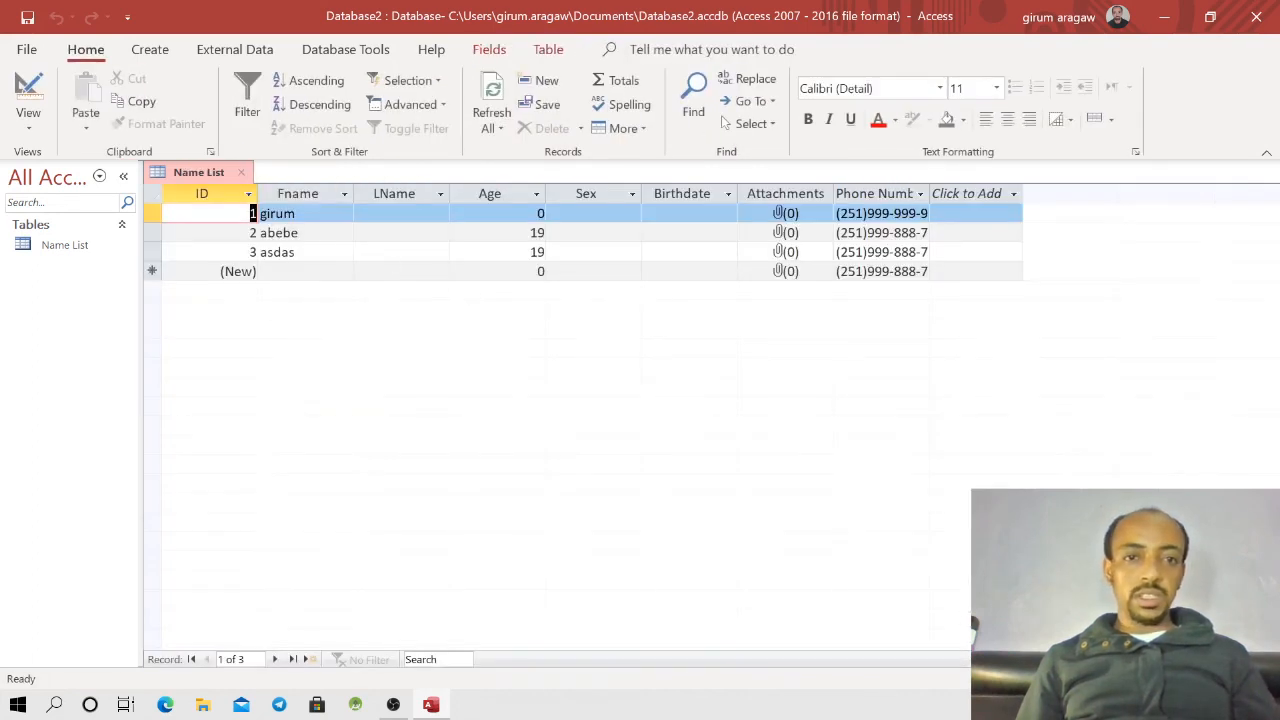
Step: Add a new record with sf as its Fname and choose Female for its Sex
{"action": "left_click", "coordinate": [260, 271]}
{"action": "type", "text": "sf"}
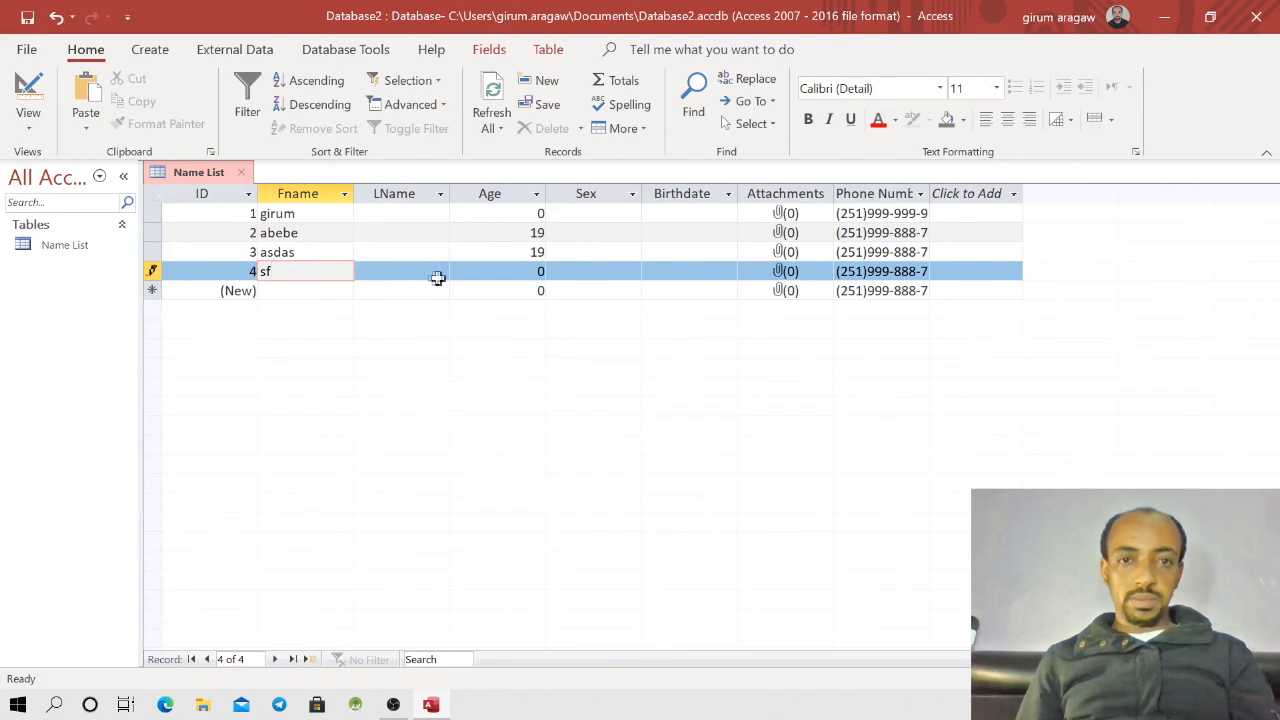
{"action": "left_click", "coordinate": [625, 278]}
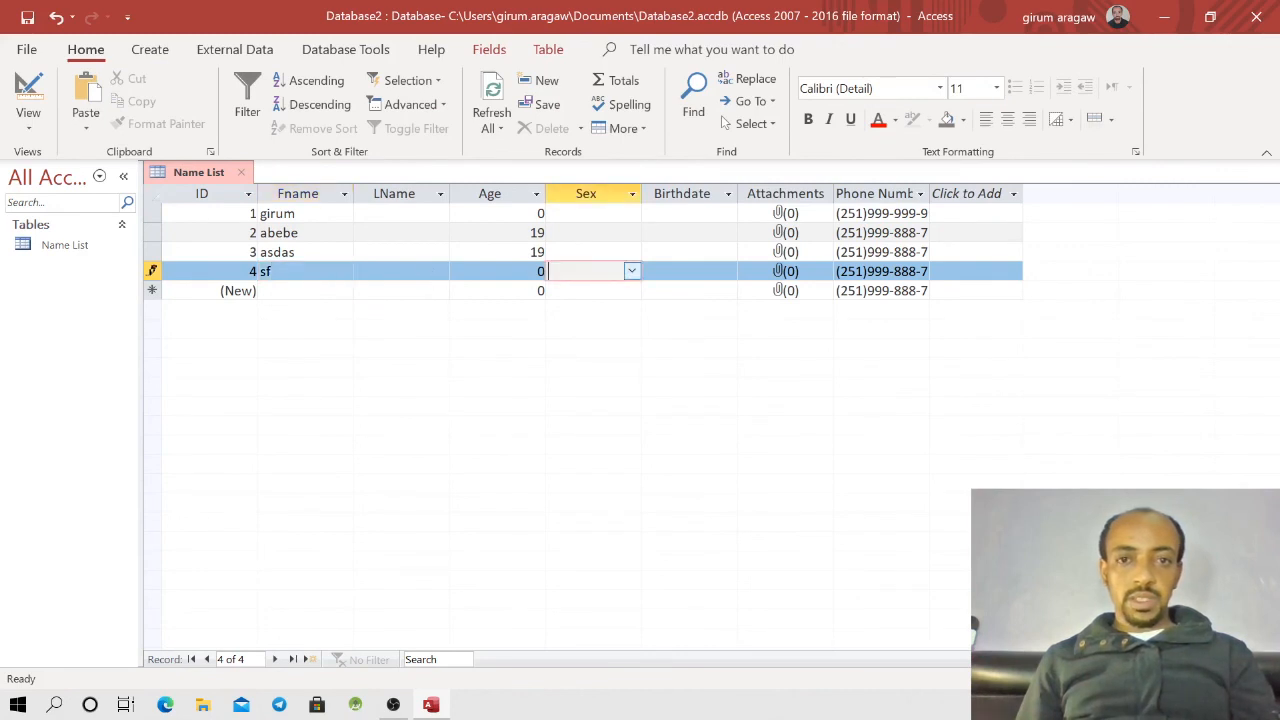
{"action": "left_click", "coordinate": [634, 275]}
{"action": "left_click", "coordinate": [589, 316]}
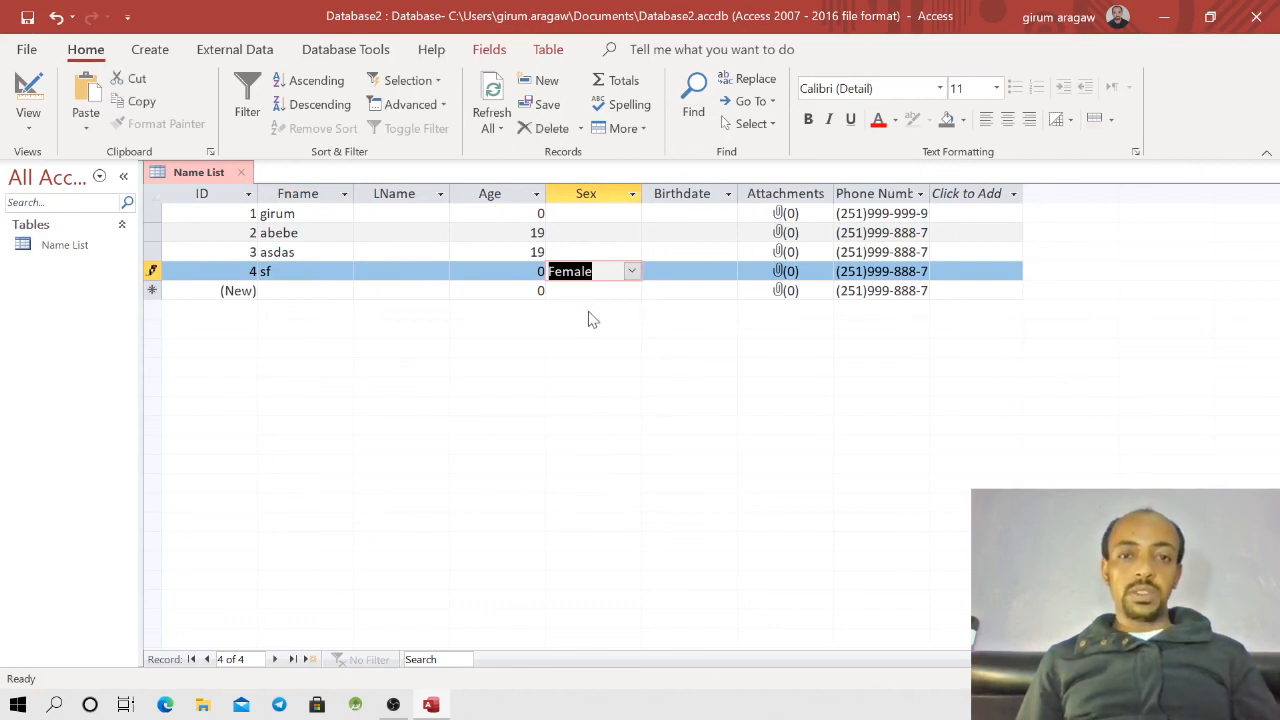
Step: Test the Sex combo box by switching the new record to Male and back to Female
{"action": "left_click", "coordinate": [632, 275]}
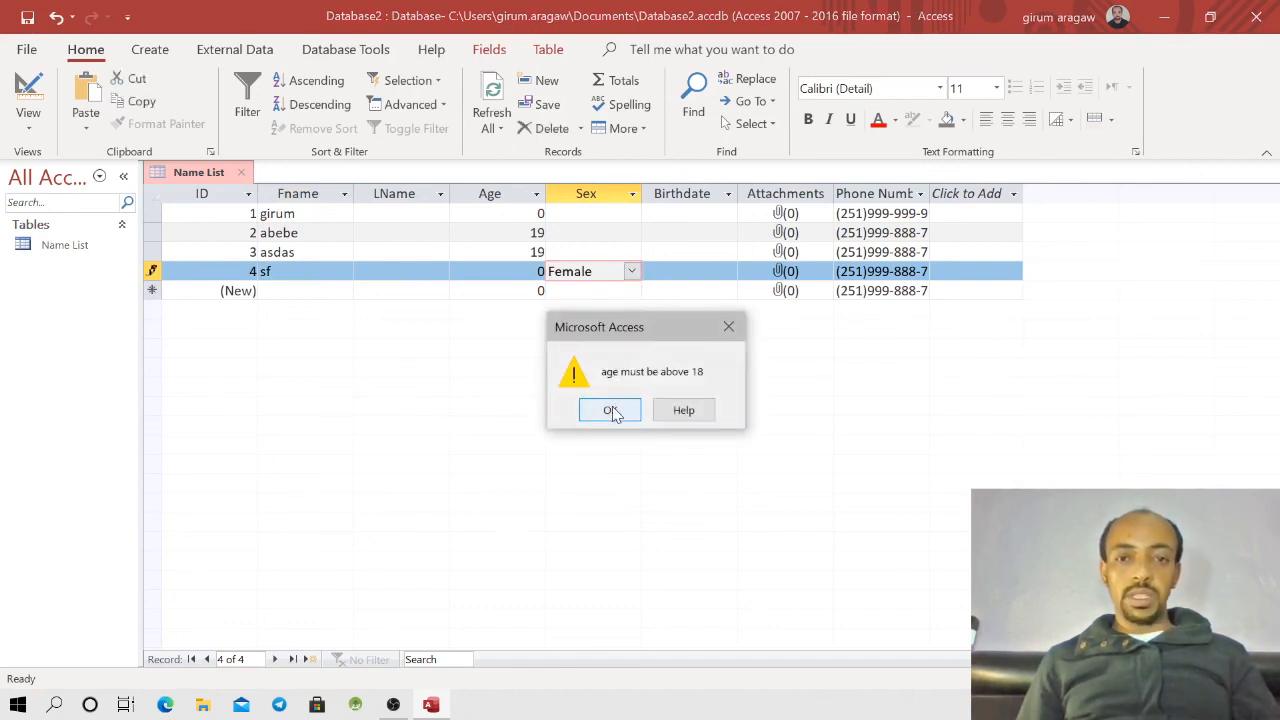
{"action": "left_click", "coordinate": [612, 411]}
{"action": "left_click", "coordinate": [633, 273]}
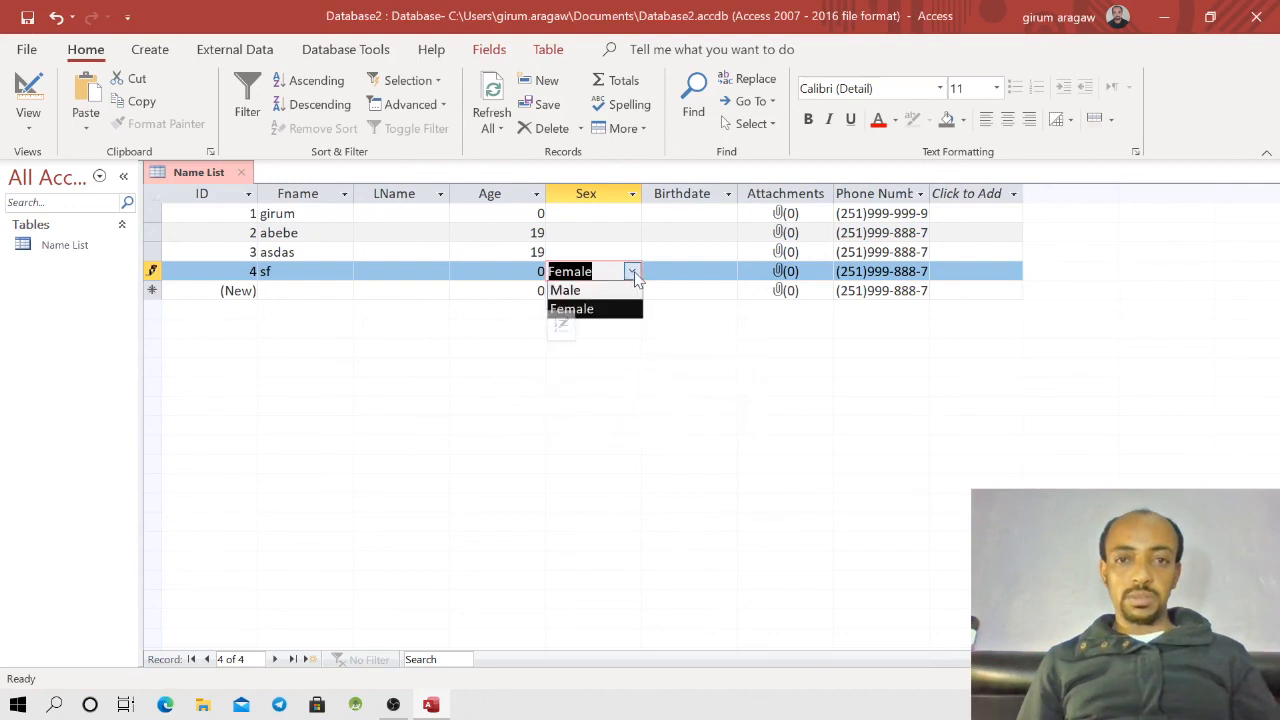
{"action": "left_click", "coordinate": [603, 290]}
{"action": "left_click", "coordinate": [630, 271]}
{"action": "left_click", "coordinate": [608, 310]}
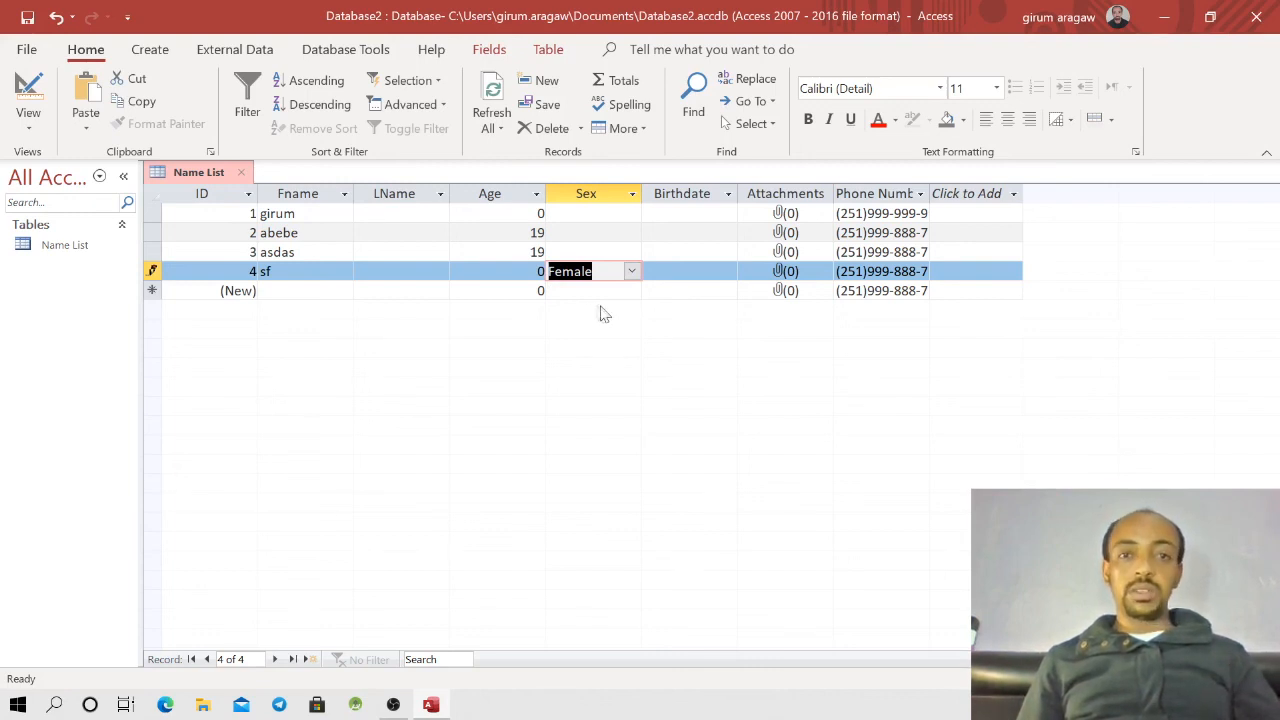
Step: Clear the Age value of the new sf record
{"action": "left_click", "coordinate": [528, 271]}
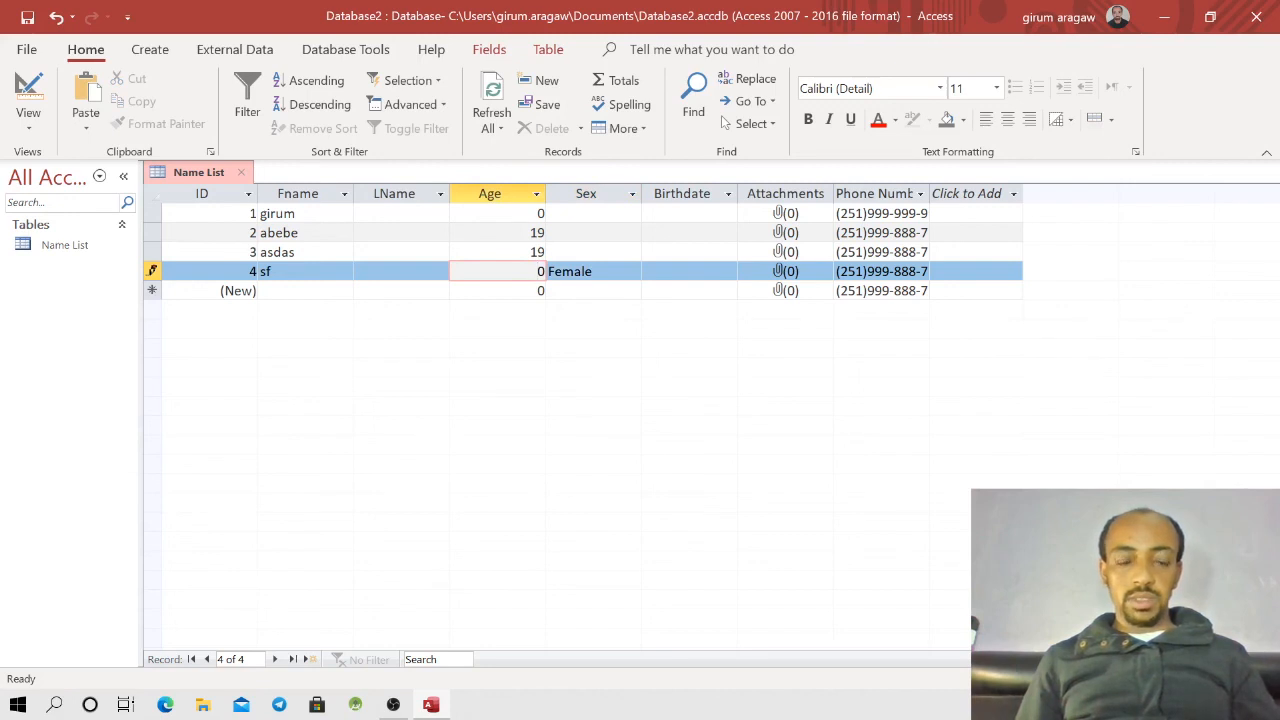
{"action": "key", "text": "Delete"}
{"action": "left_click", "coordinate": [640, 268]}
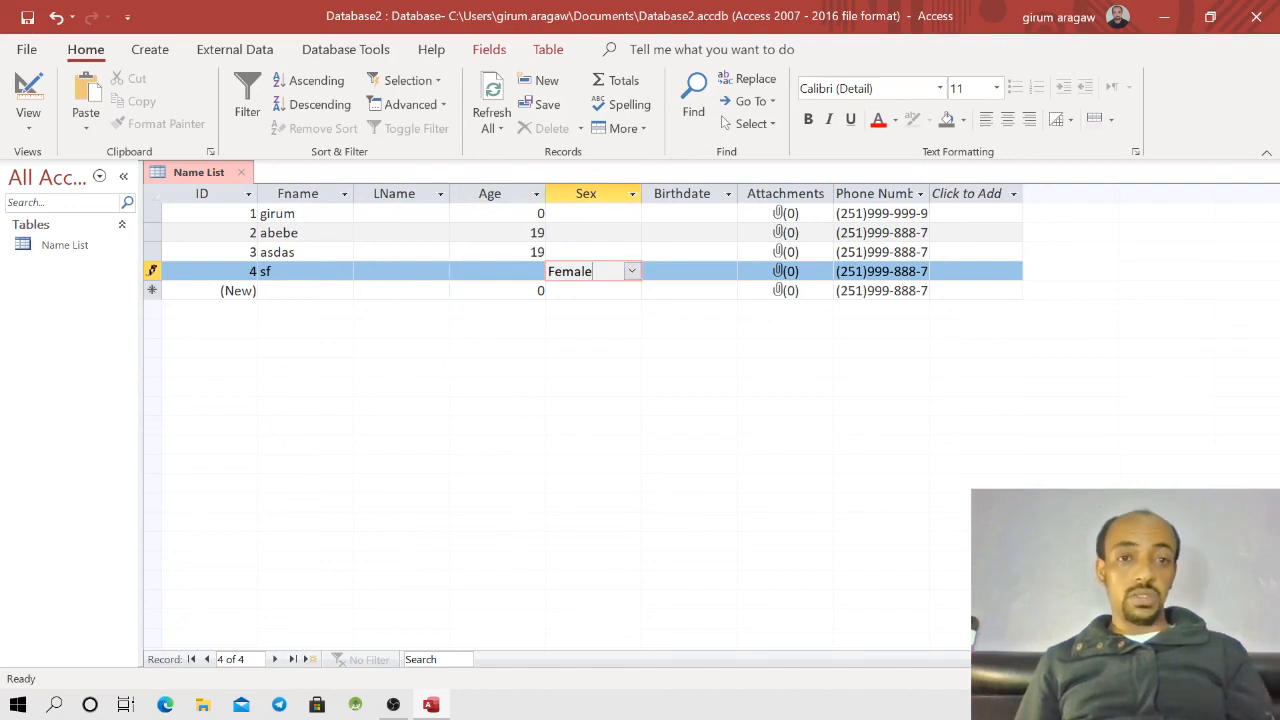
Step: Save the Name List table with its new record and return to Design View
{"action": "right_click", "coordinate": [203, 174]}
{"action": "left_click", "coordinate": [246, 186]}
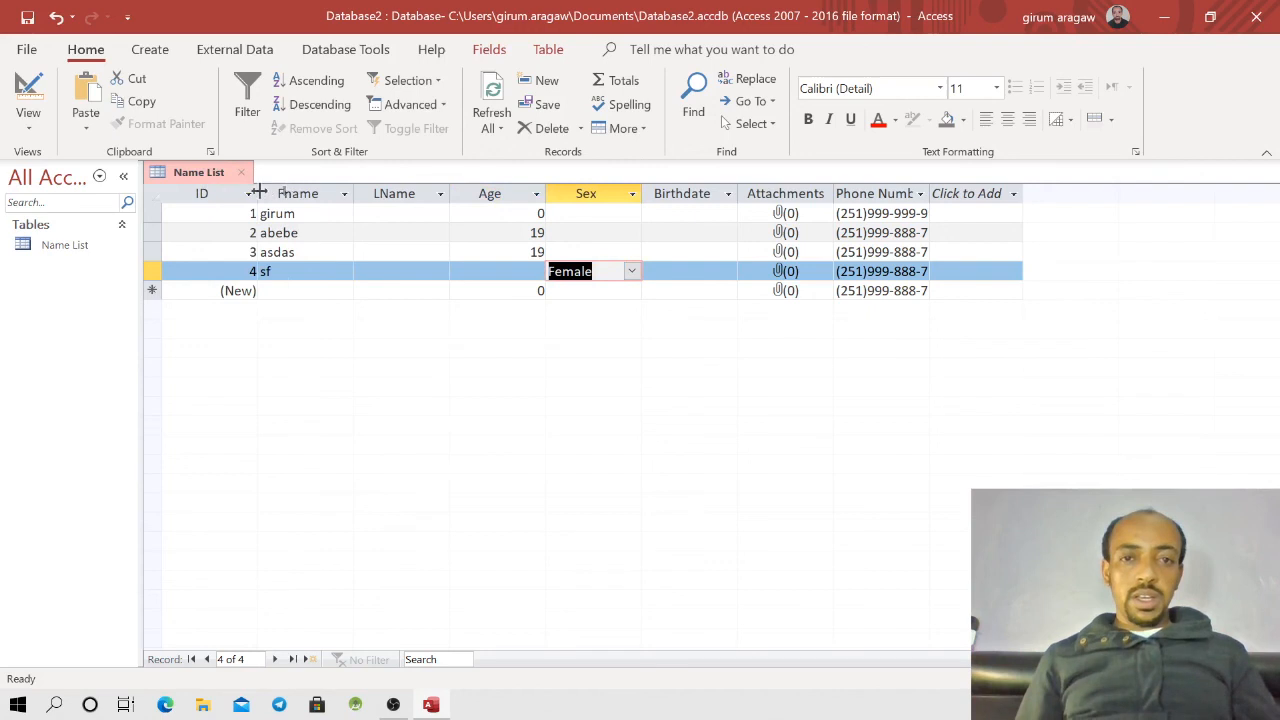
{"action": "right_click", "coordinate": [206, 173]}
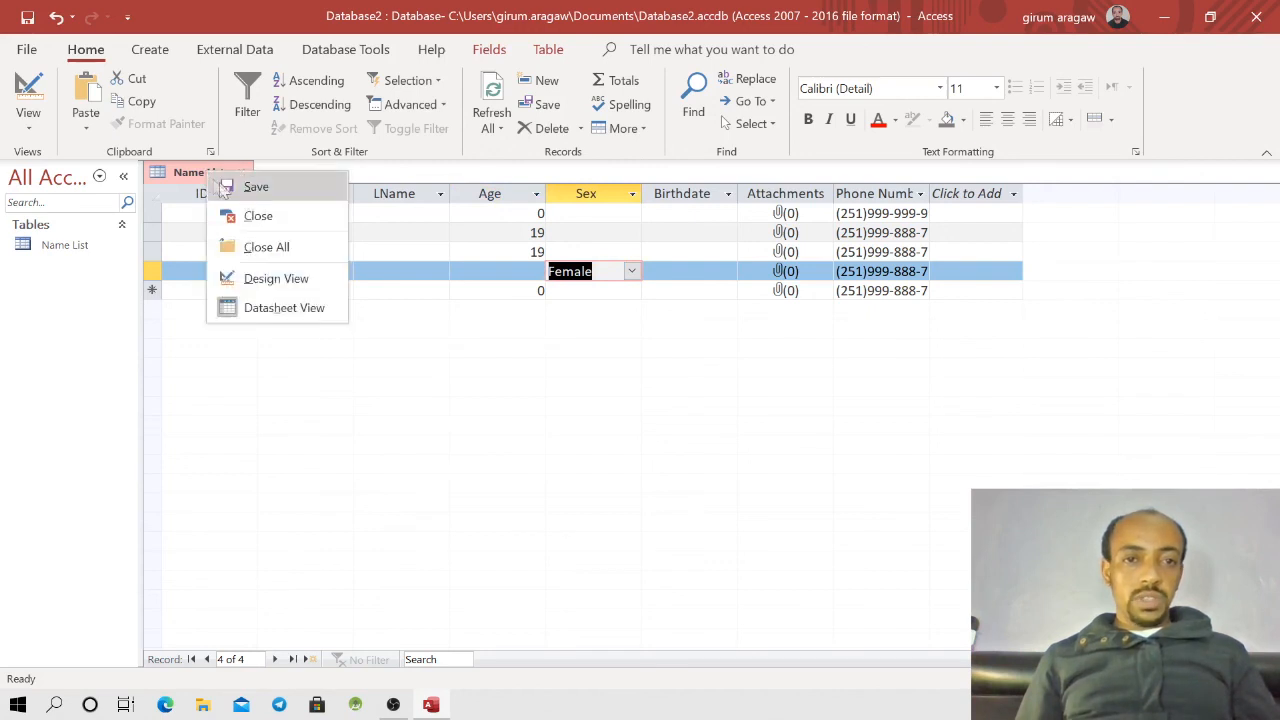
{"action": "left_click", "coordinate": [286, 280]}
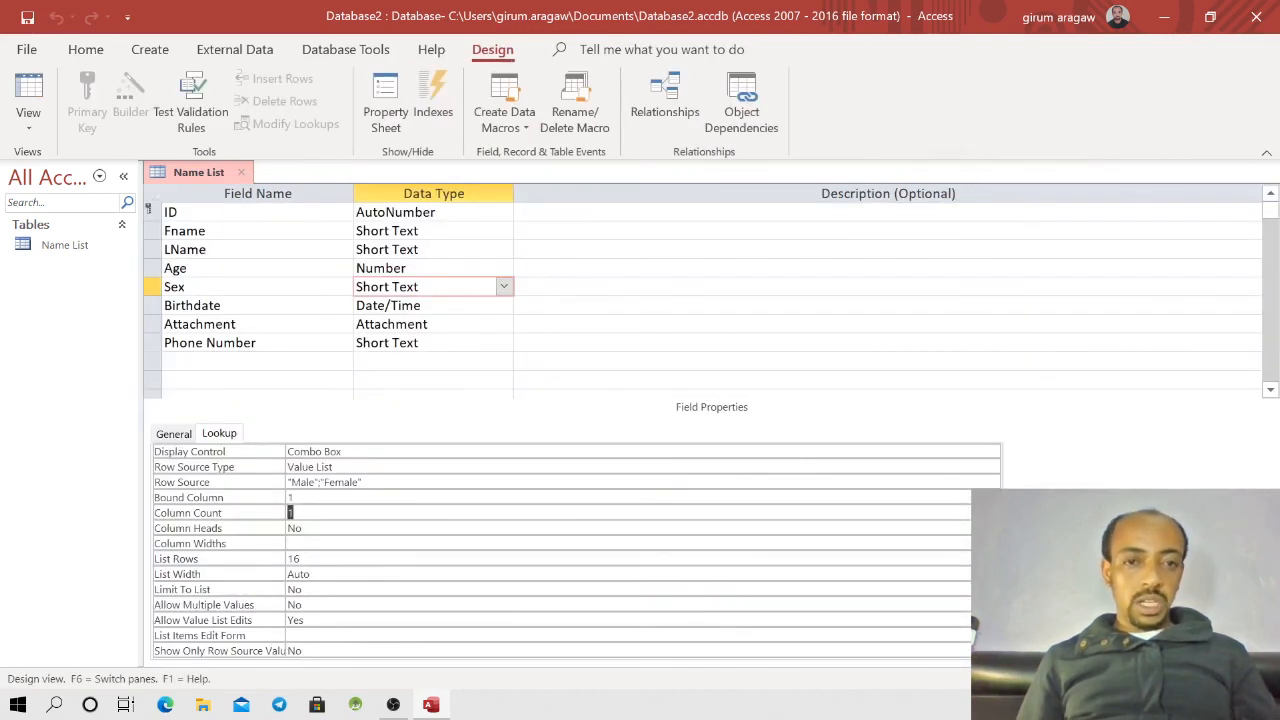